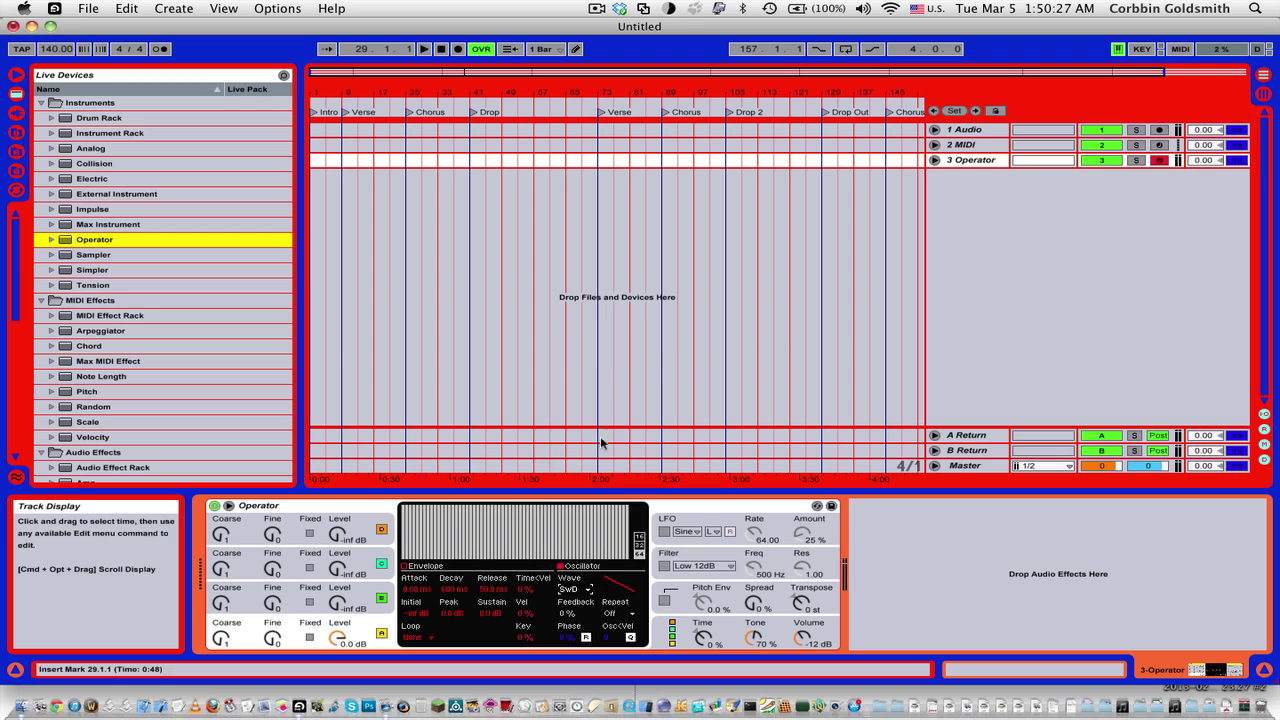
# - Turn on Operator's filter as High 12dB, raising its frequency to about 1.6 kHz and its resonance to about 5.13
pyautogui.click(664, 566)
pyautogui.click(664, 566)
pyautogui.click(703, 566)
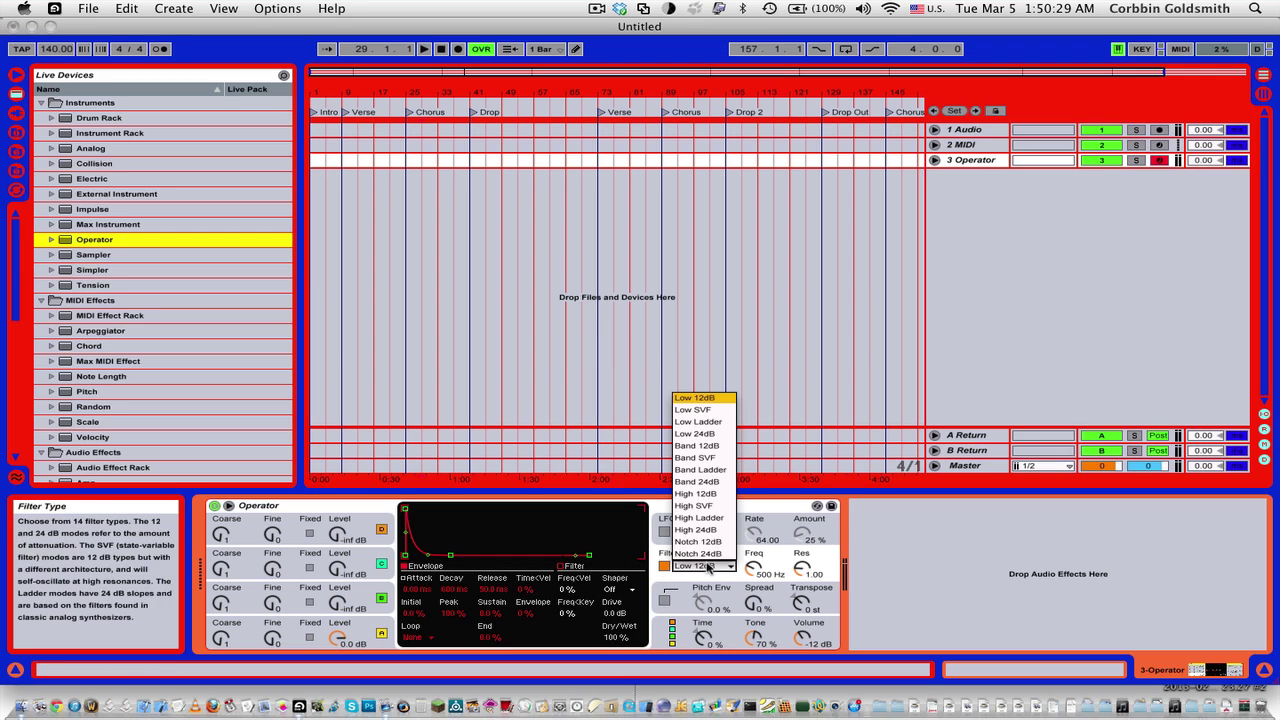
pyautogui.click(718, 493)
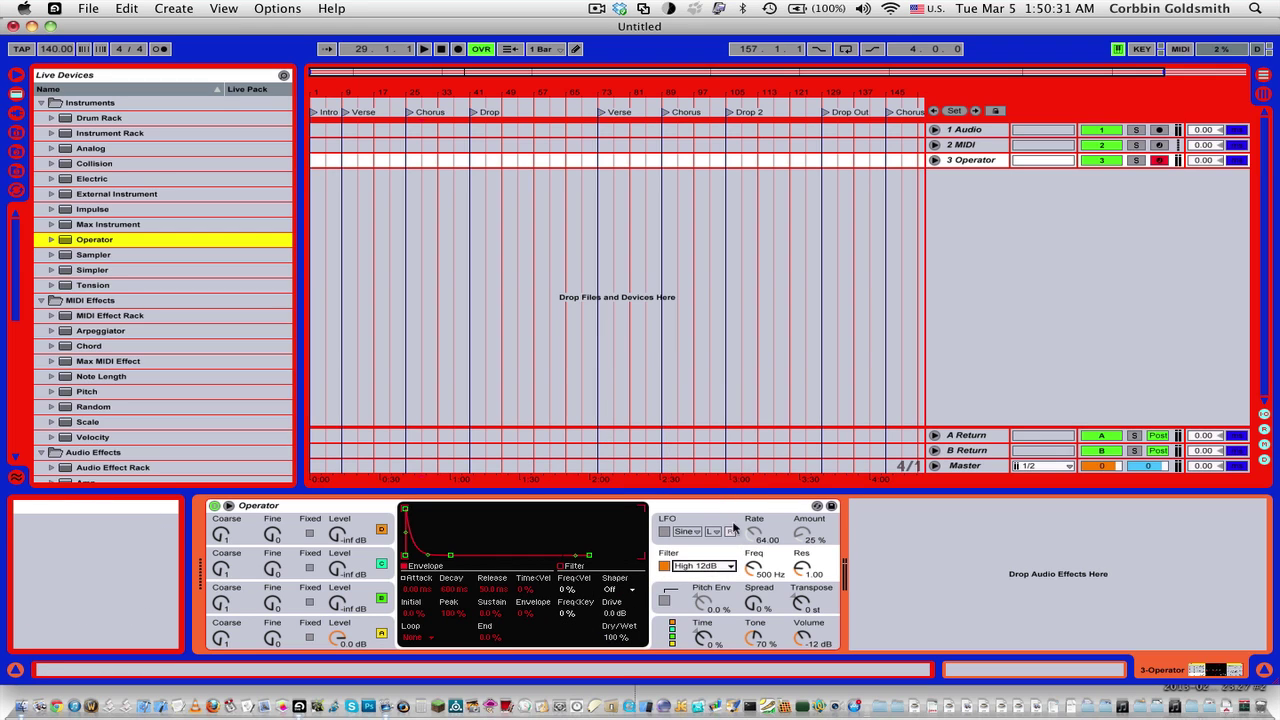
pyautogui.press('z')
pyautogui.moveTo(765, 568)
pyautogui.mouseDown()
pyautogui.moveTo(765, 580)
pyautogui.moveTo(802, 548)
pyautogui.moveTo(753, 556)
pyautogui.mouseUp()
pyautogui.press('z')
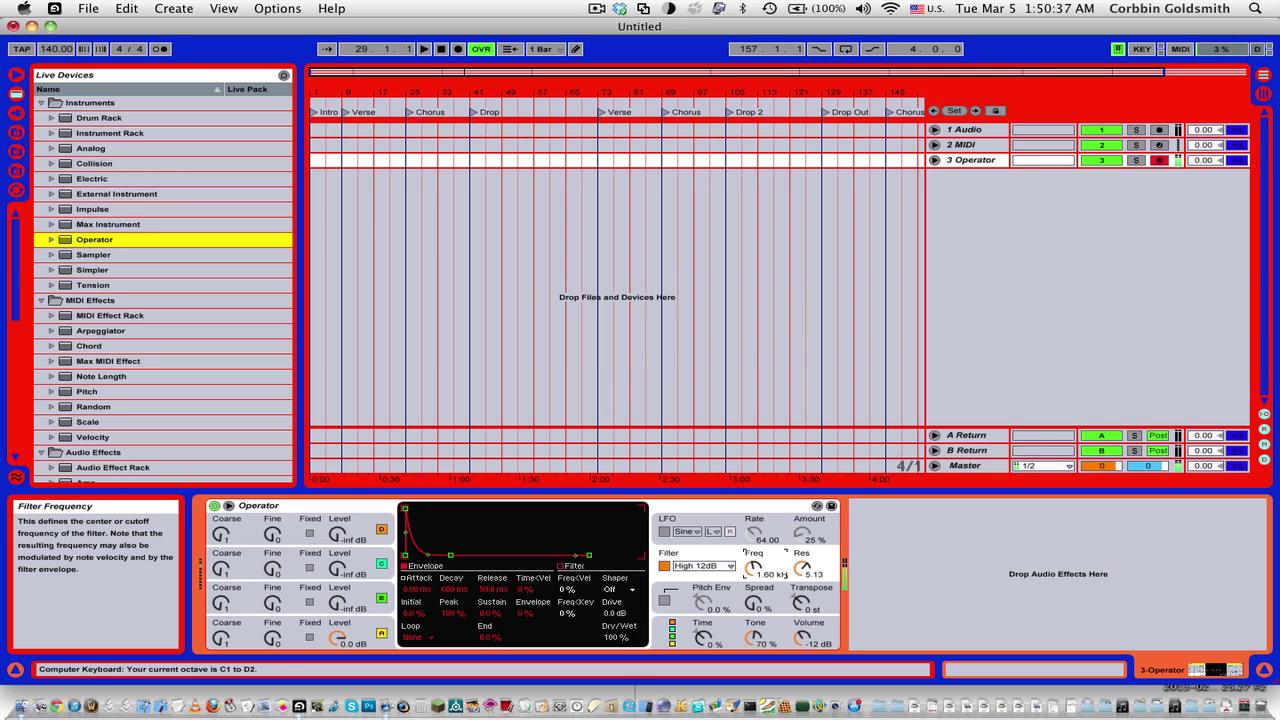
# - Set the filter's Freq<Key to 100% and raise its frequency to about 18.5 kHz with resonance 10
pyautogui.click(569, 616)
pyautogui.write('100')
pyautogui.press('Return')
pyautogui.press('z')
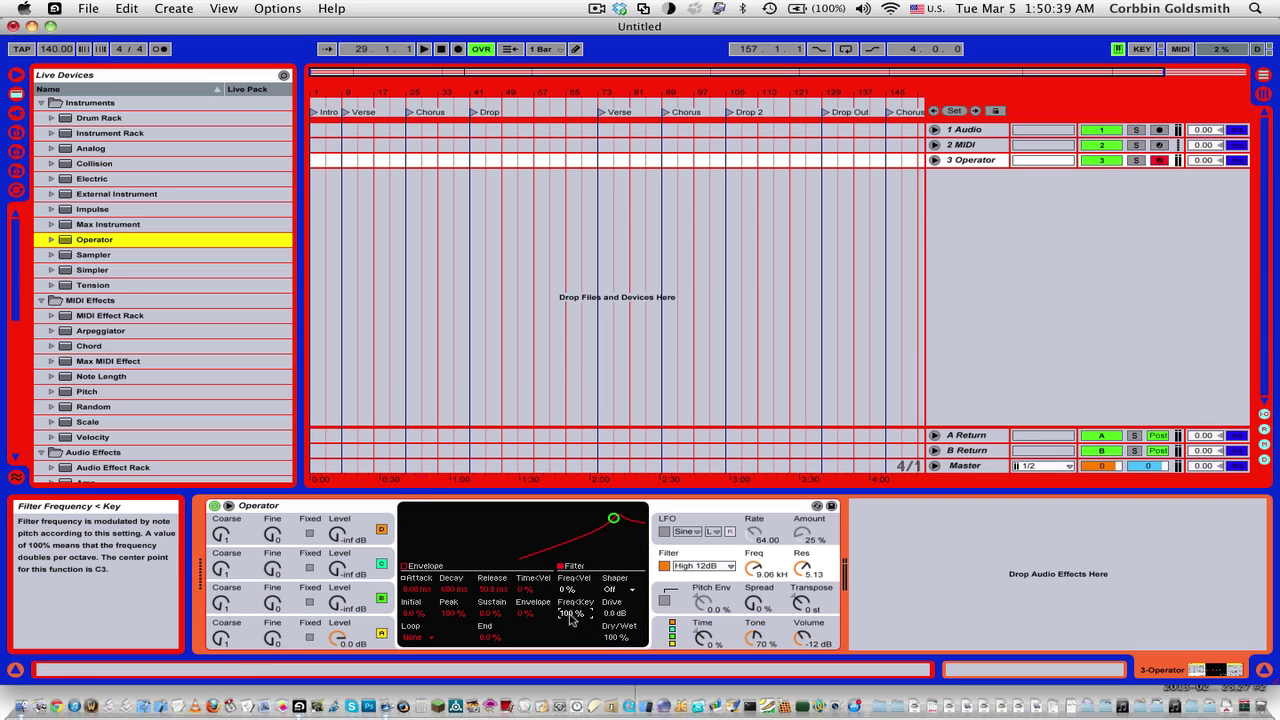
pyautogui.moveTo(753, 566)
pyautogui.mouseDown()
pyautogui.moveTo(812, 568)
pyautogui.moveTo(753, 580)
pyautogui.moveTo(753, 562)
pyautogui.mouseUp()
pyautogui.press('x')
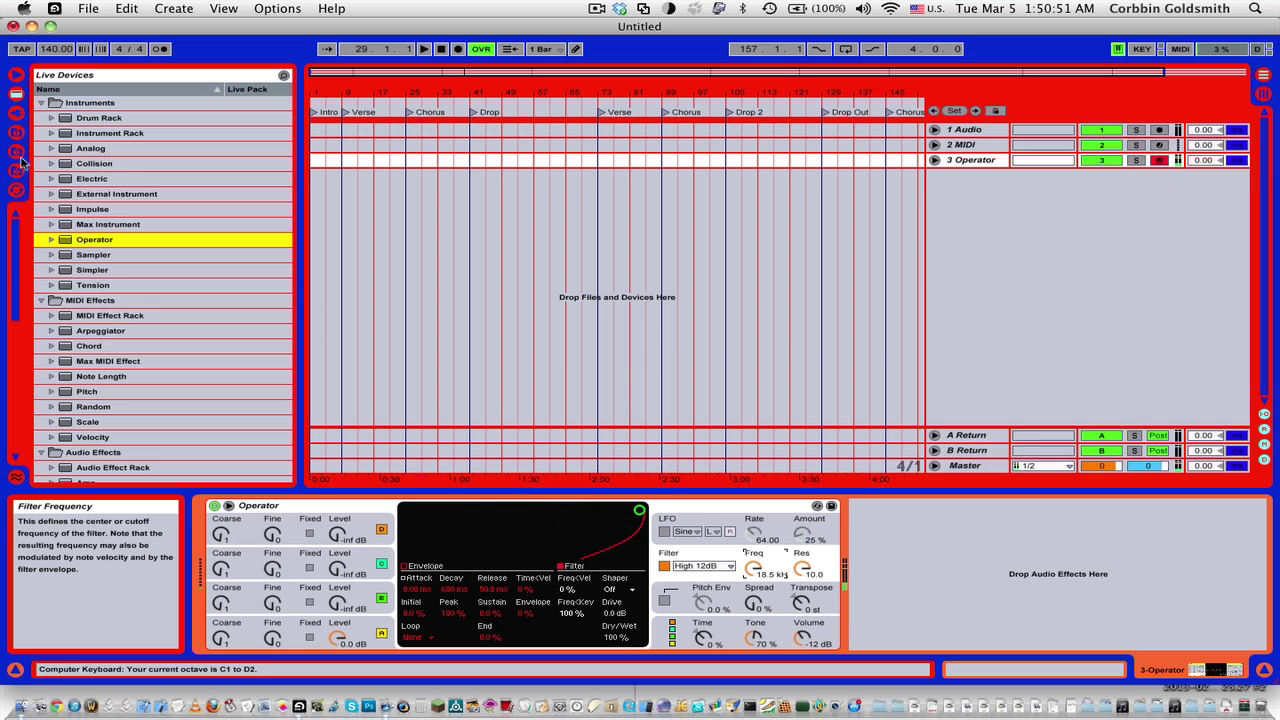
# - Find GTR Stomp 4 Stereo among the VST plug-in devices and add it after Operator on the track
pyautogui.click(15, 93)
pyautogui.click(14, 113)
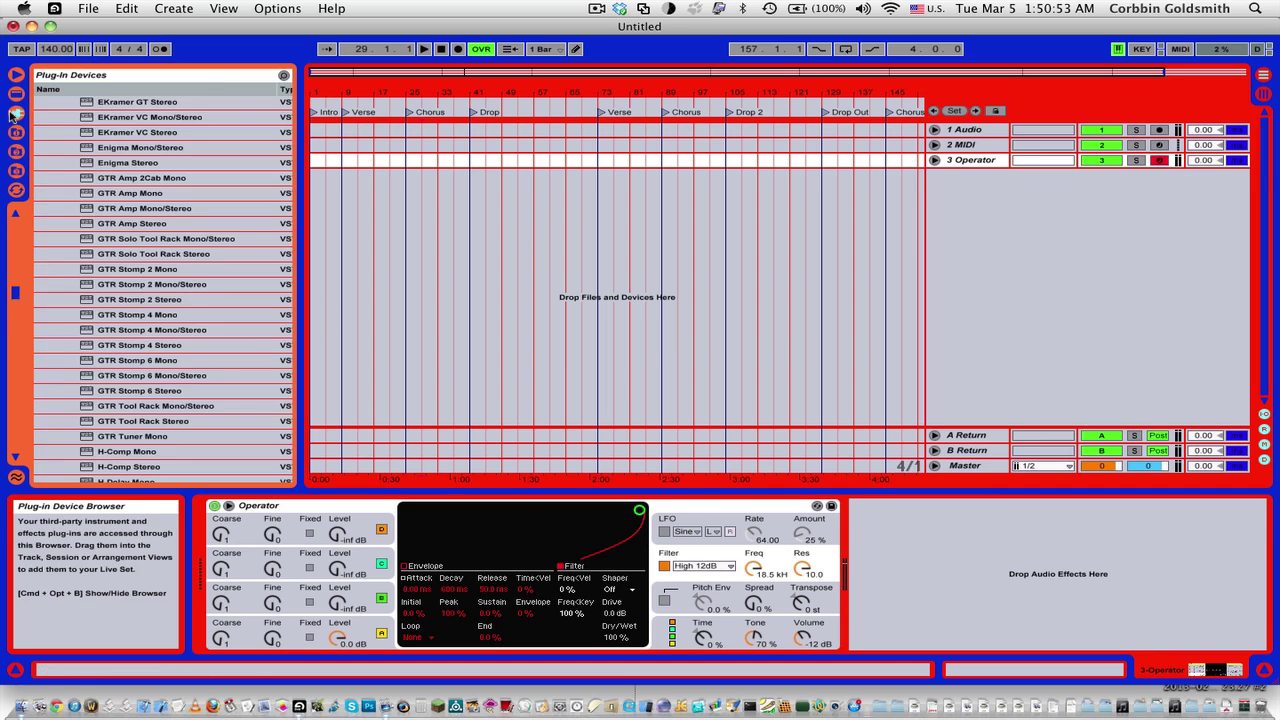
pyautogui.scroll(-5, 97, 207)
pyautogui.scroll(5, 97, 207)
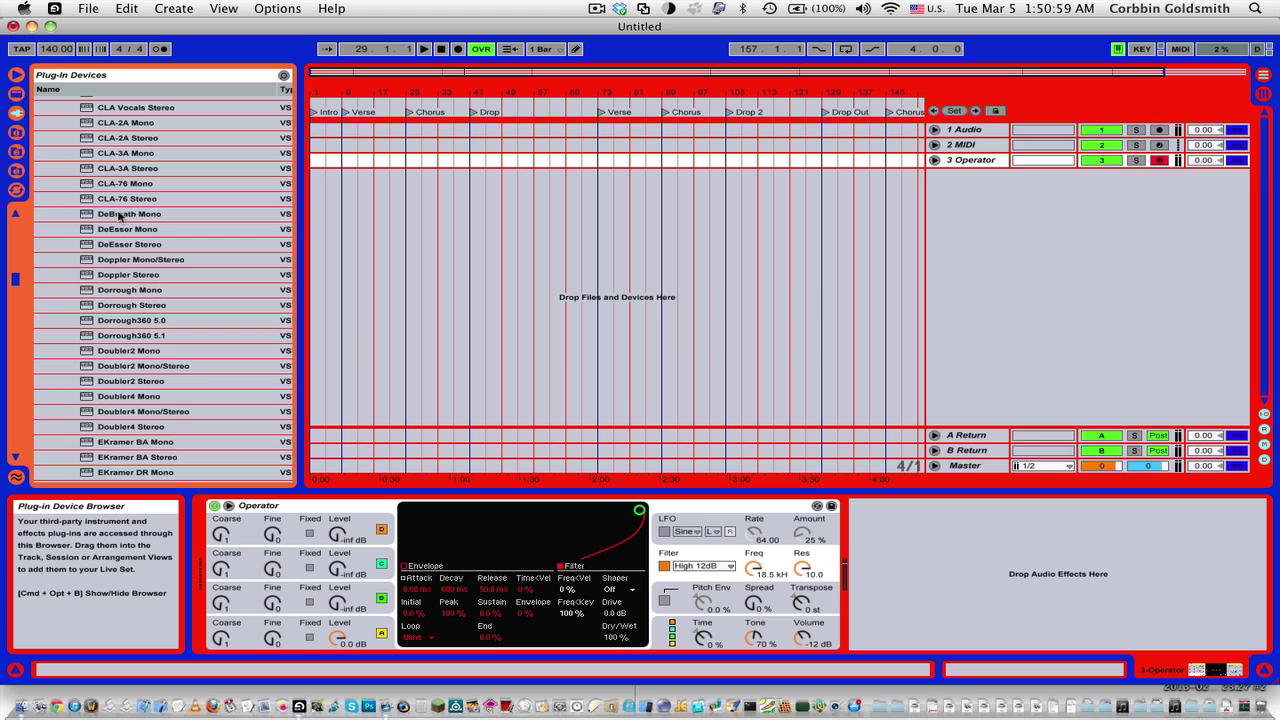
pyautogui.scroll(15, 118, 214)
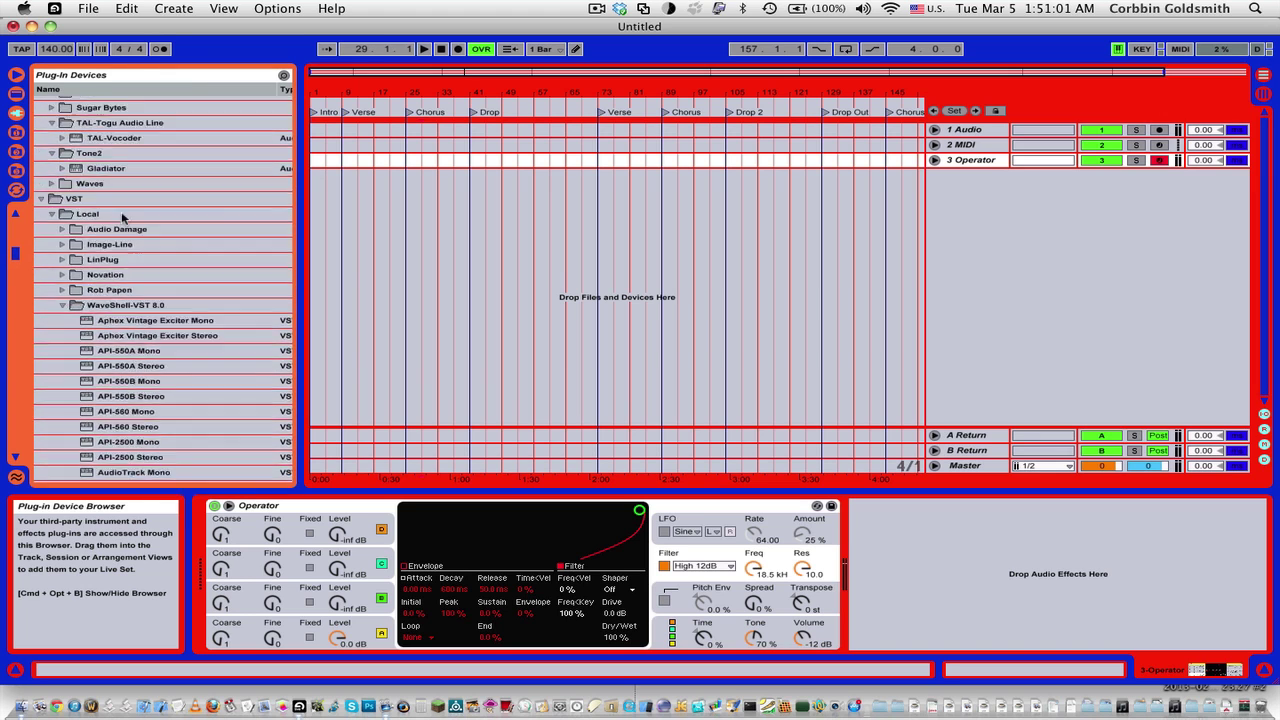
pyautogui.scroll(3, 125, 219)
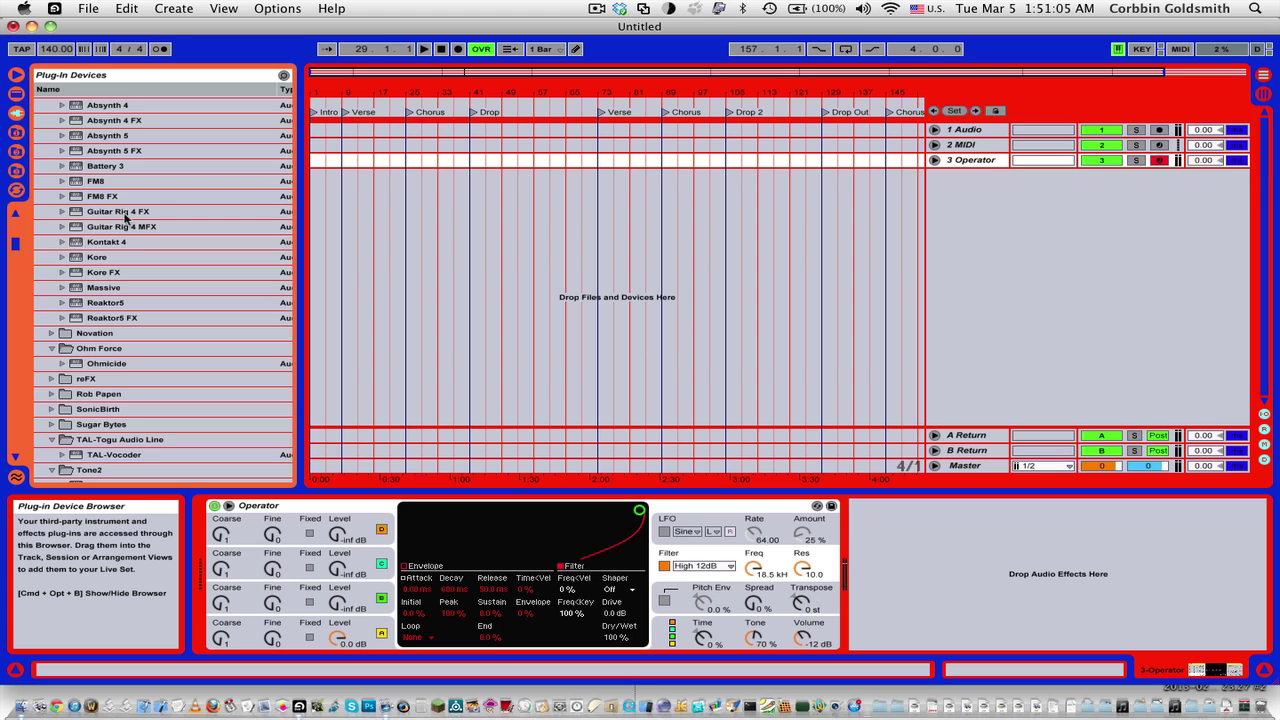
pyautogui.scroll(8, 125, 219)
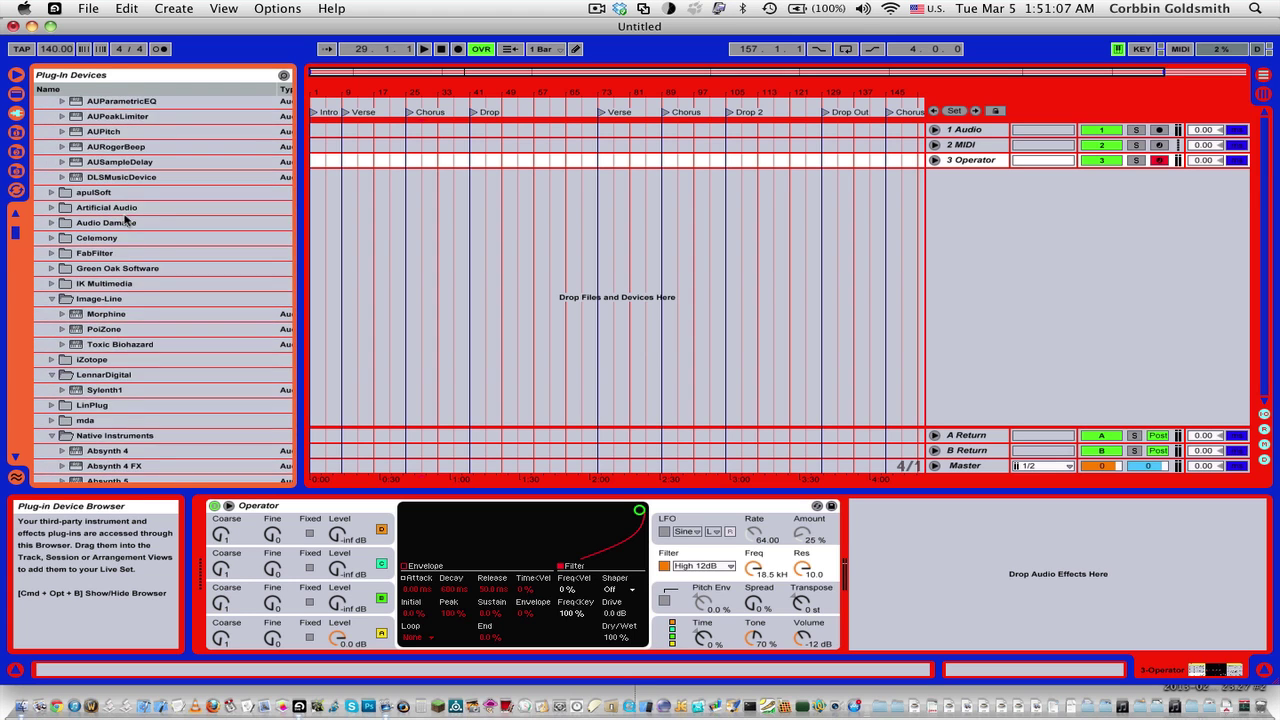
pyautogui.scroll(-20, 125, 219)
pyautogui.scroll(-20, 125, 219)
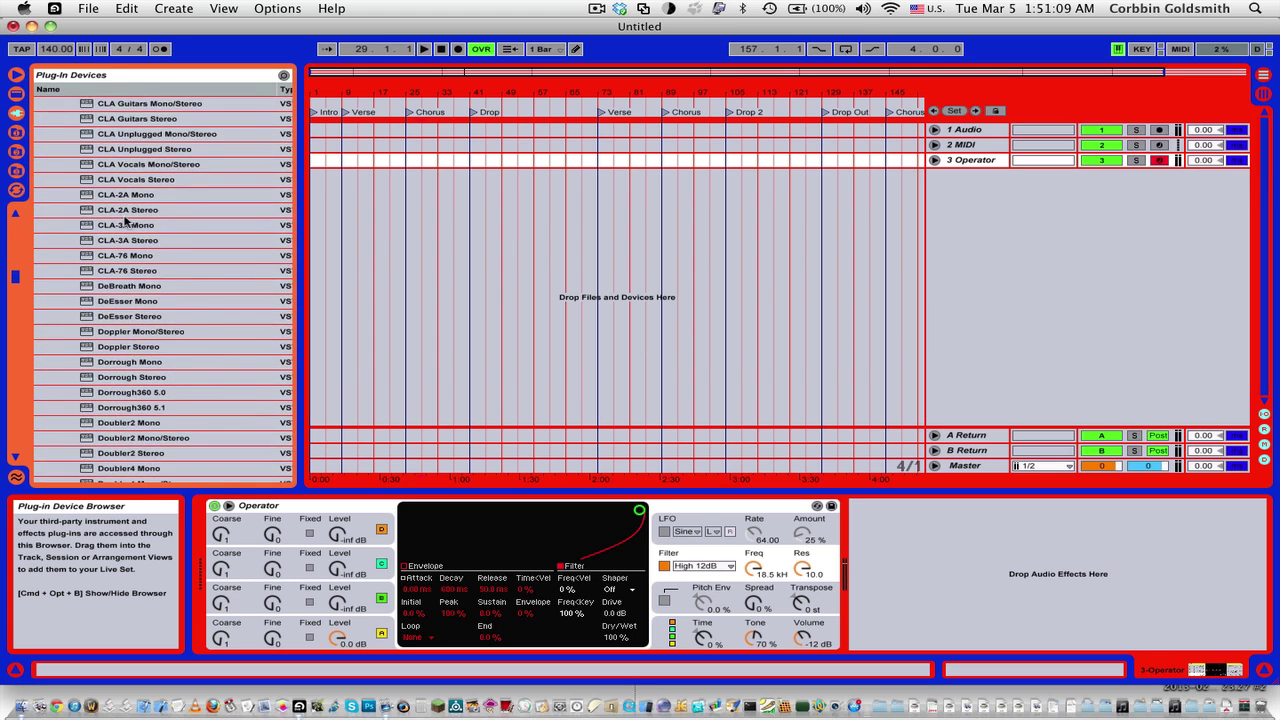
pyautogui.scroll(-15, 125, 220)
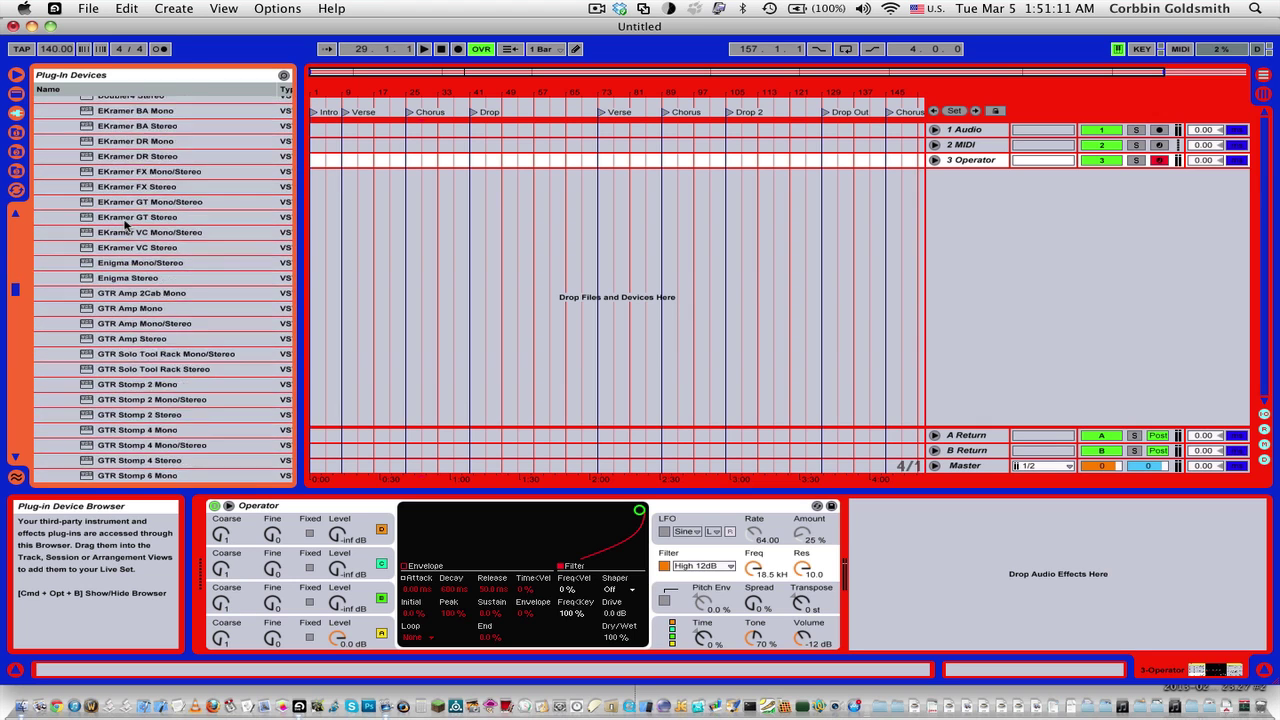
pyautogui.scroll(3, 125, 225)
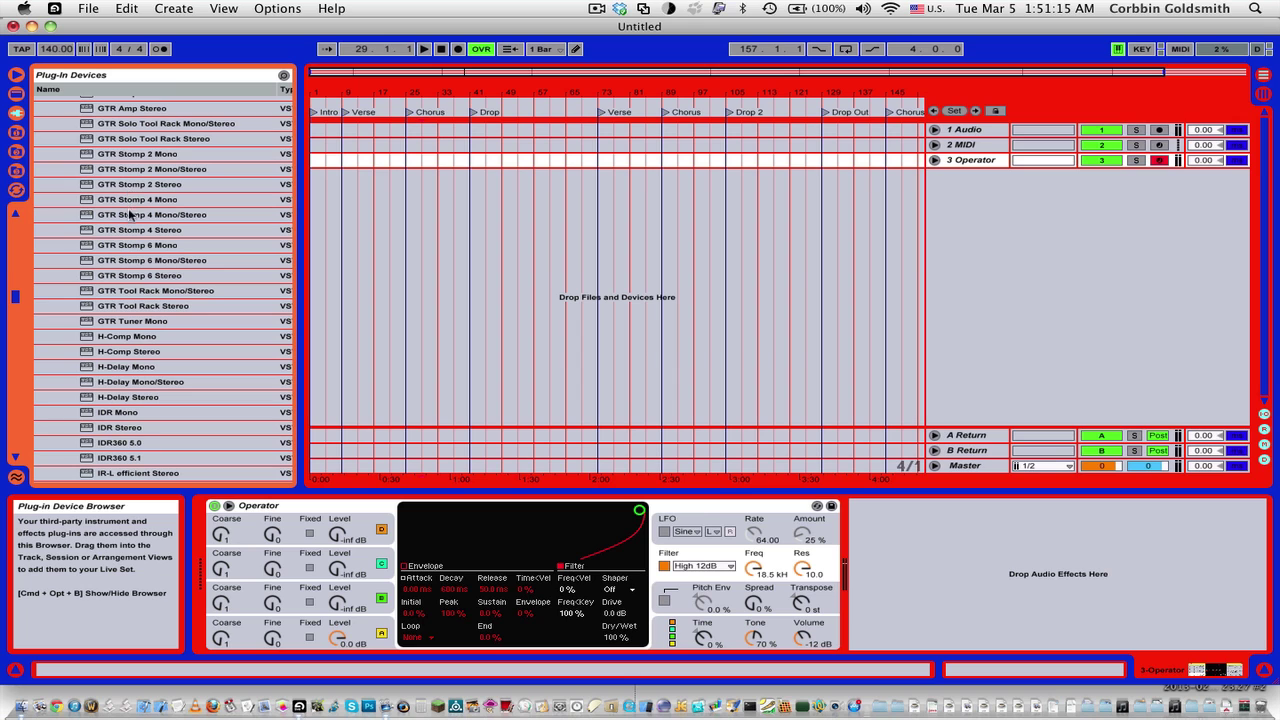
pyautogui.moveTo(127, 230)
pyautogui.mouseDown()
pyautogui.moveTo(396, 277)
pyautogui.moveTo(962, 574)
pyautogui.mouseUp()
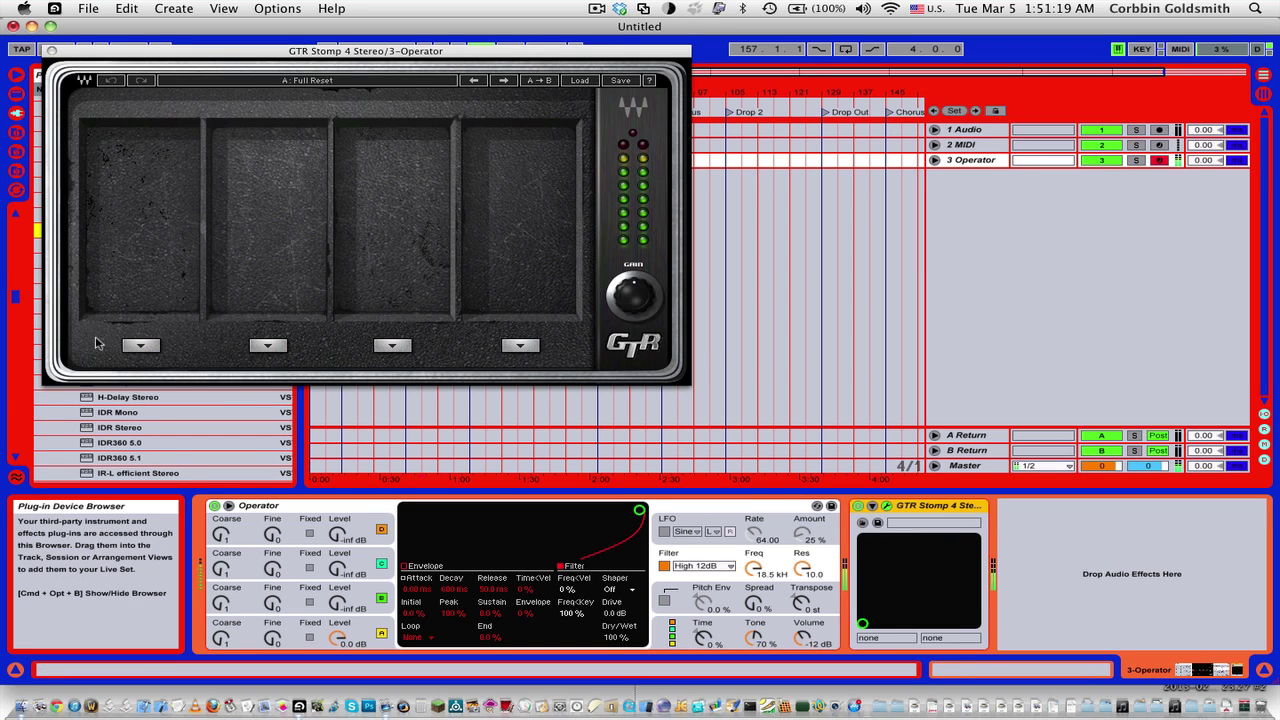
# - Load a Metal pedal into GTR Stomp's first slot and move it to the second slot
pyautogui.click(139, 346)
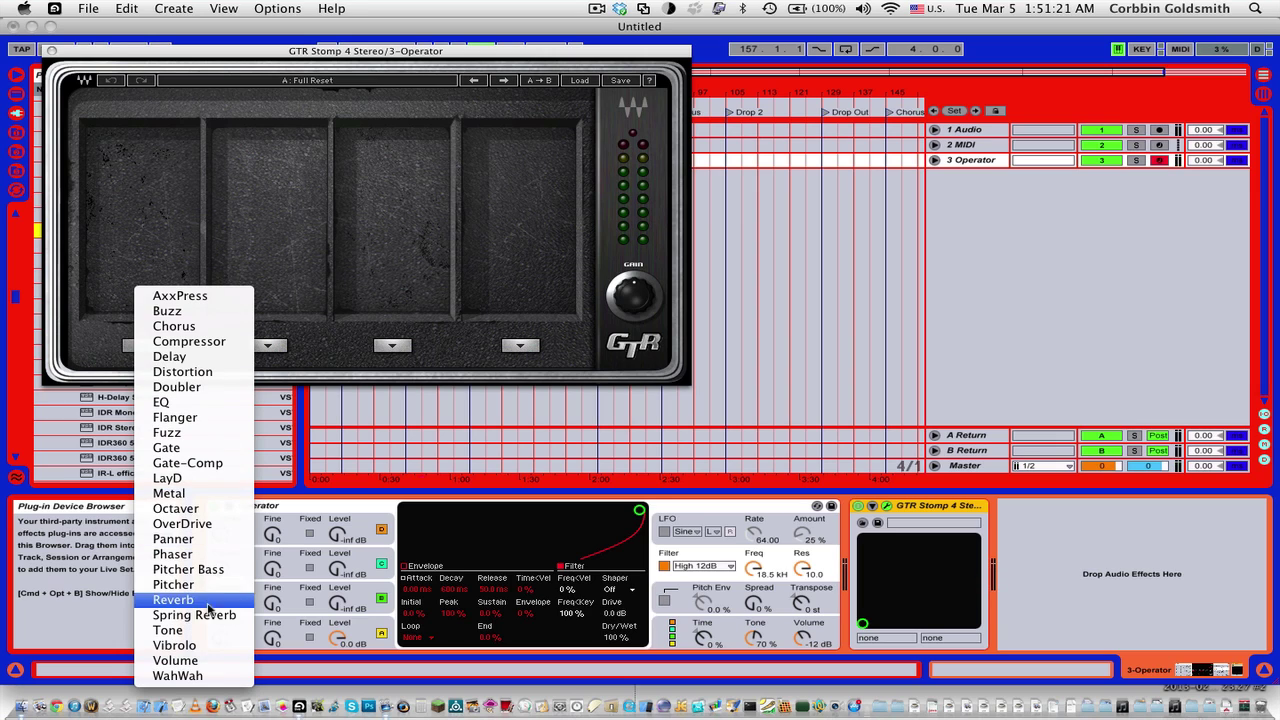
pyautogui.click(210, 493)
pyautogui.moveTo(110, 180); pyautogui.dragTo(202, 291)
# - Load a Fuzz pedal into GTR Stomp's empty first slot and adjust its Sustain and Level
pyautogui.click(140, 346)
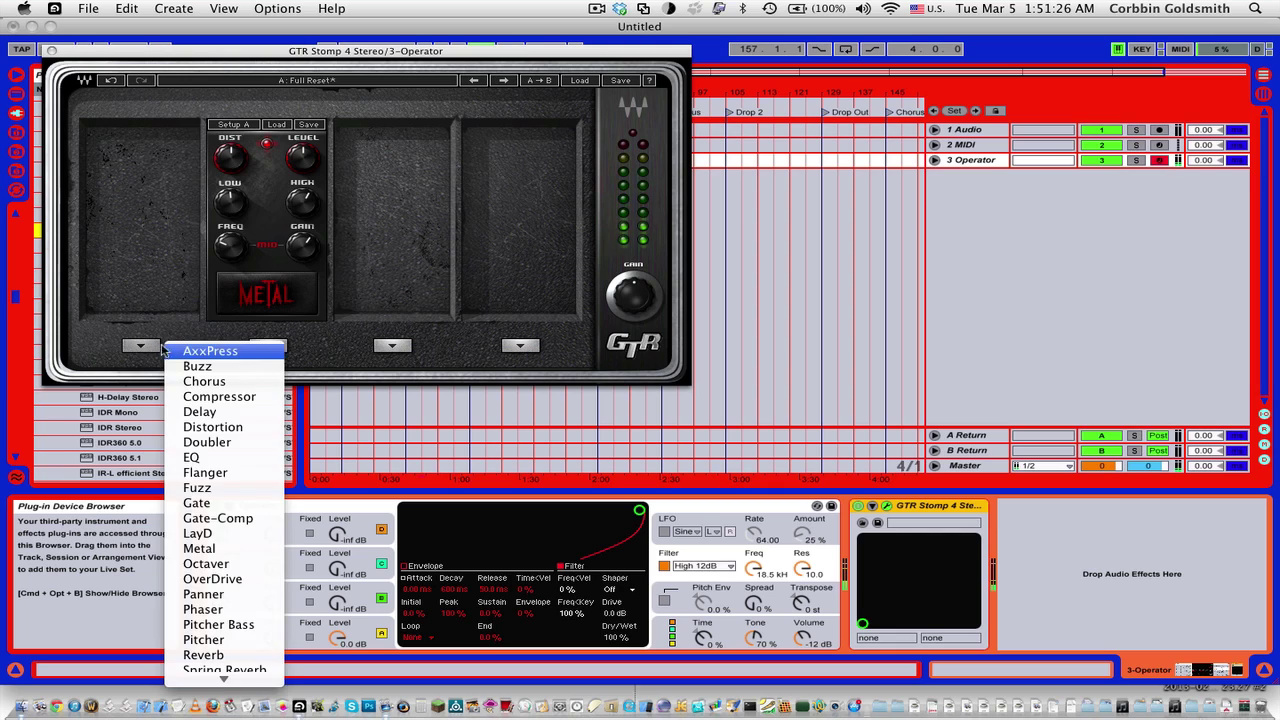
pyautogui.click(200, 488)
pyautogui.moveTo(106, 170); pyautogui.dragTo(174, 162)
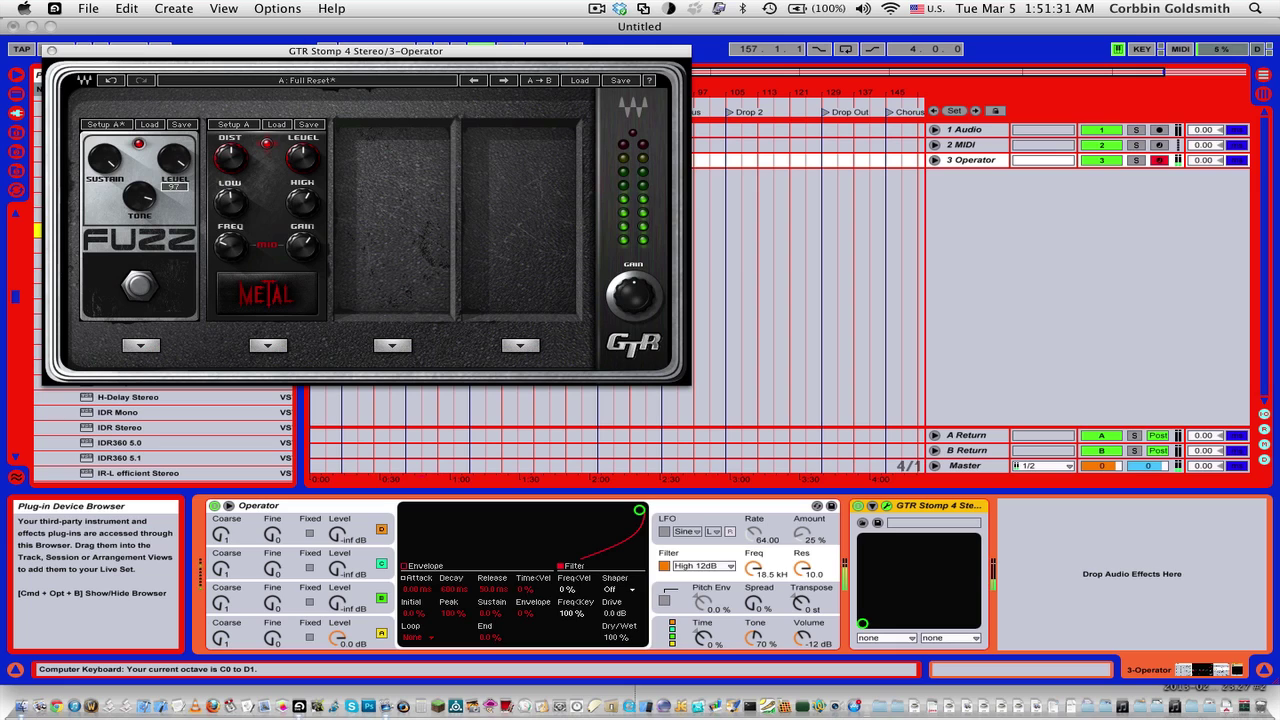
# - Lower Operator's filter frequency to about 9.06 kHz and adjust the Metal pedal's Freq, Low, Dist and High
pyautogui.moveTo(753, 568)
pyautogui.mouseDown()
pyautogui.moveTo(753, 630)
pyautogui.moveTo(753, 575)
pyautogui.mouseUp()
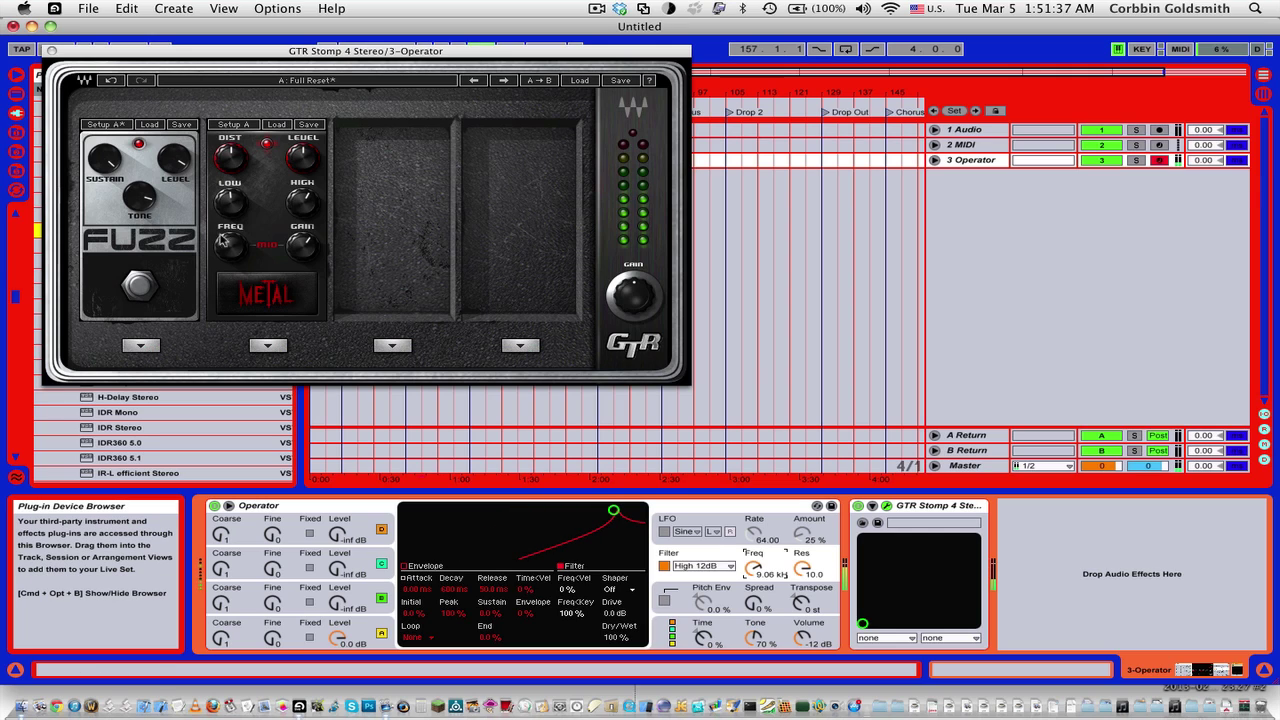
pyautogui.moveTo(230, 245); pyautogui.dragTo(230, 236)
pyautogui.moveTo(235, 191); pyautogui.dragTo(229, 154)
pyautogui.moveTo(301, 200); pyautogui.dragTo(301, 204)
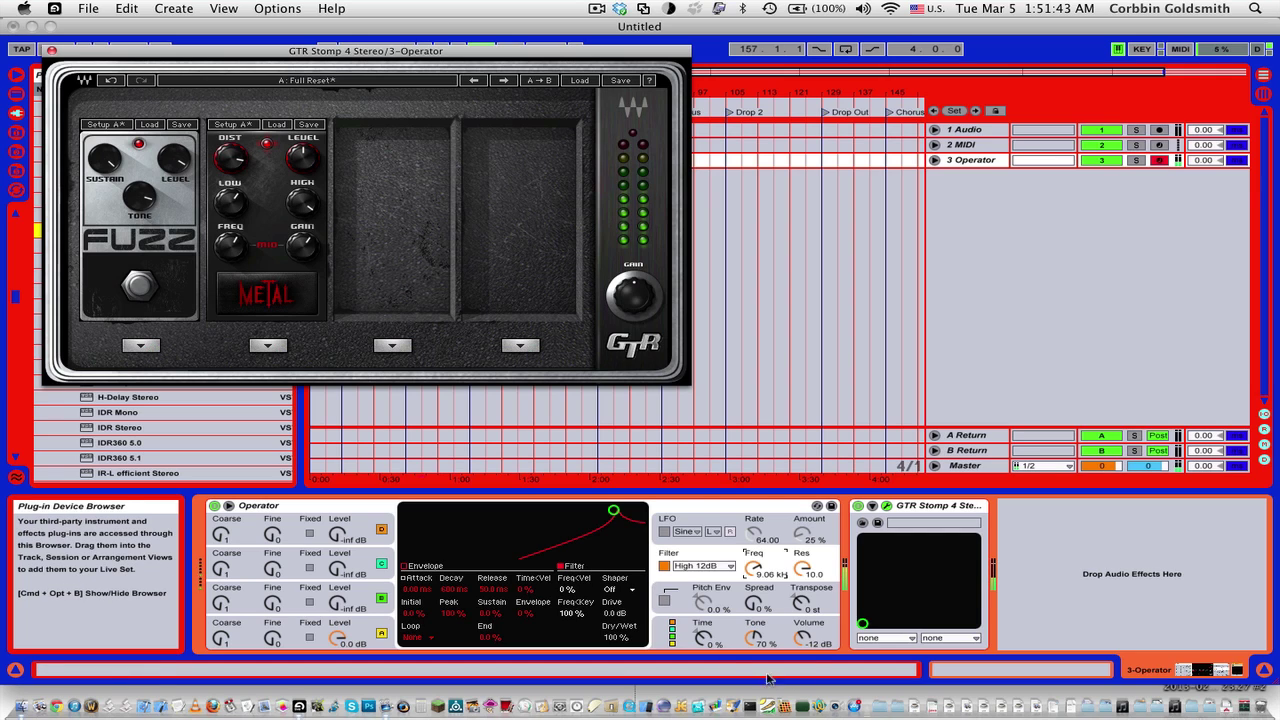
# - Raise the filter frequency to about 16.7 kHz and adjust the Fuzz pedal's Tone, with Sustain about 99 and Level about 75
pyautogui.moveTo(772, 568)
pyautogui.mouseDown()
pyautogui.moveTo(772, 590)
pyautogui.moveTo(772, 555)
pyautogui.mouseUp()
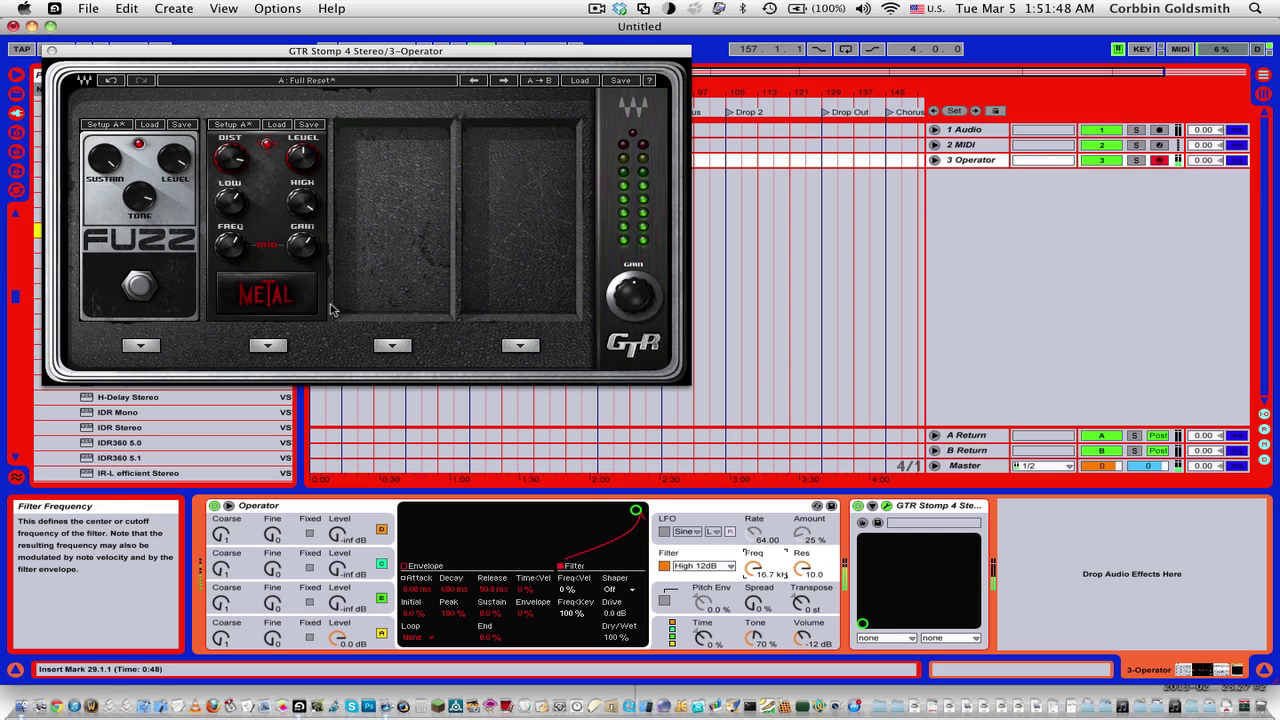
pyautogui.click(143, 193)
pyautogui.click(104, 158)
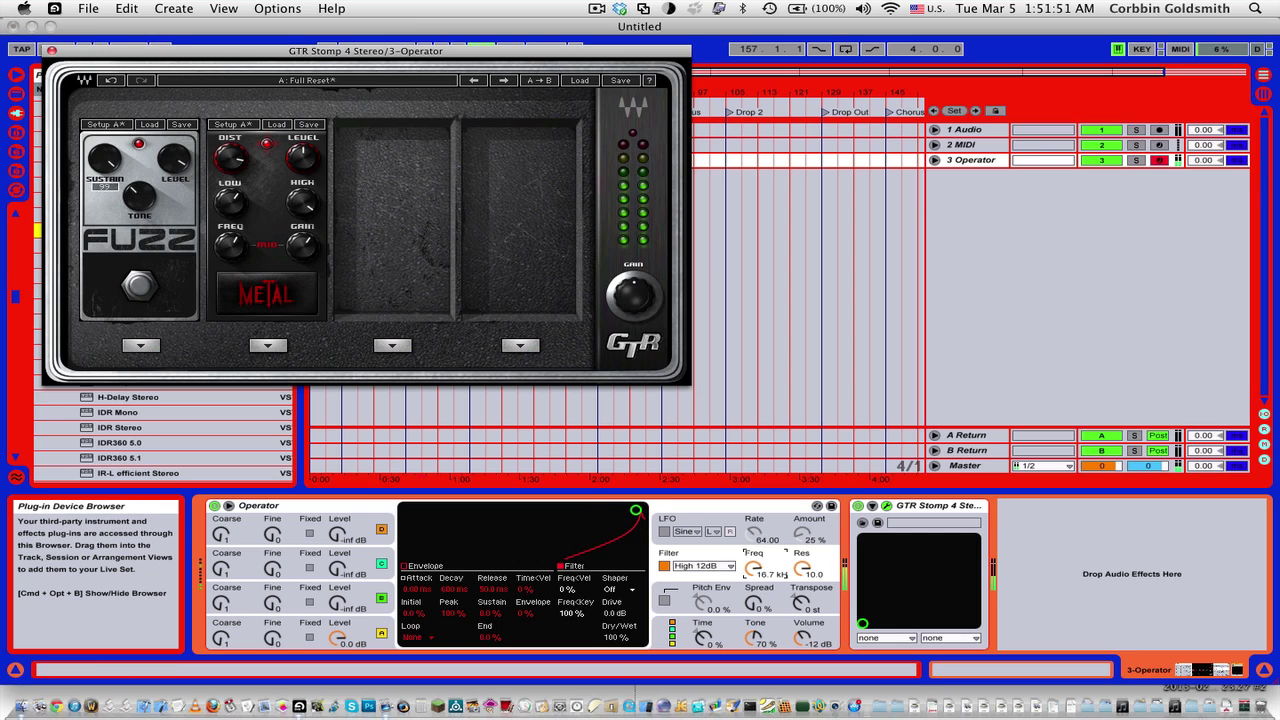
pyautogui.moveTo(174, 158); pyautogui.dragTo(174, 152)
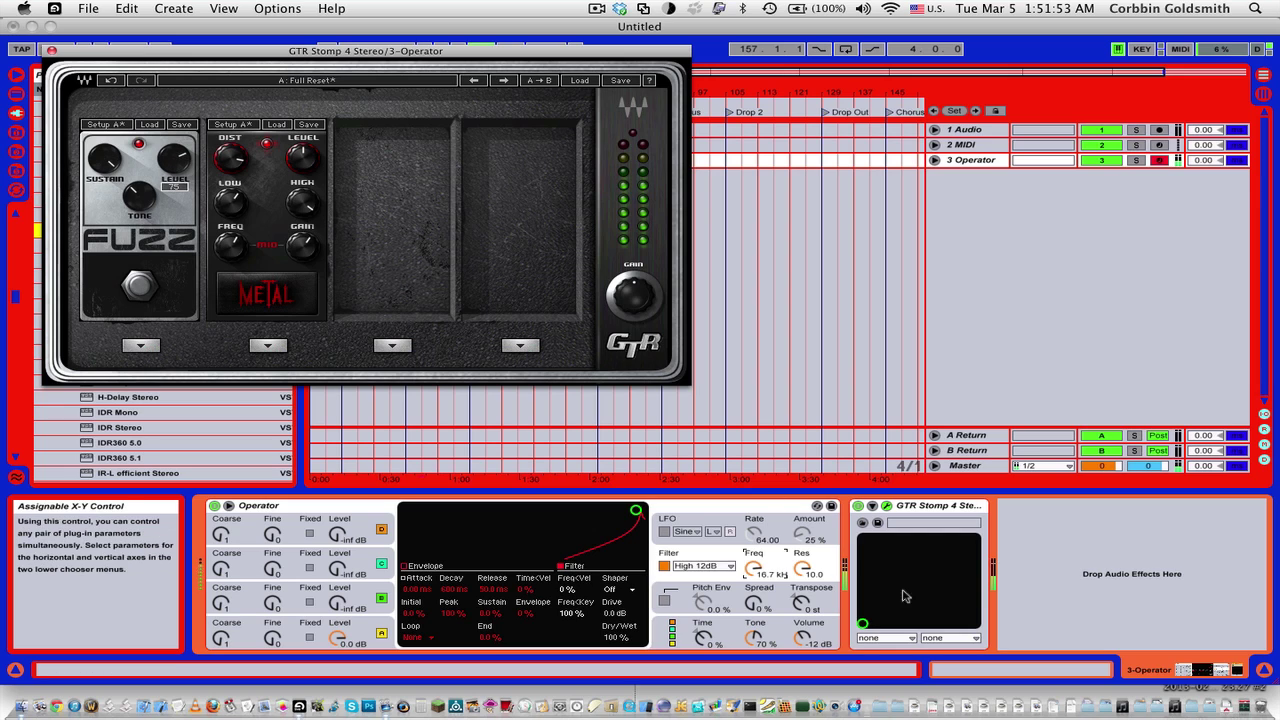
# - Set the filter resonance to about 6.59 and frequency to about 18.5 kHz, and readjust the Metal pedal's Low and Freq
pyautogui.moveTo(801, 568); pyautogui.dragTo(752, 540)
pyautogui.press('x')
pyautogui.click(240, 190)
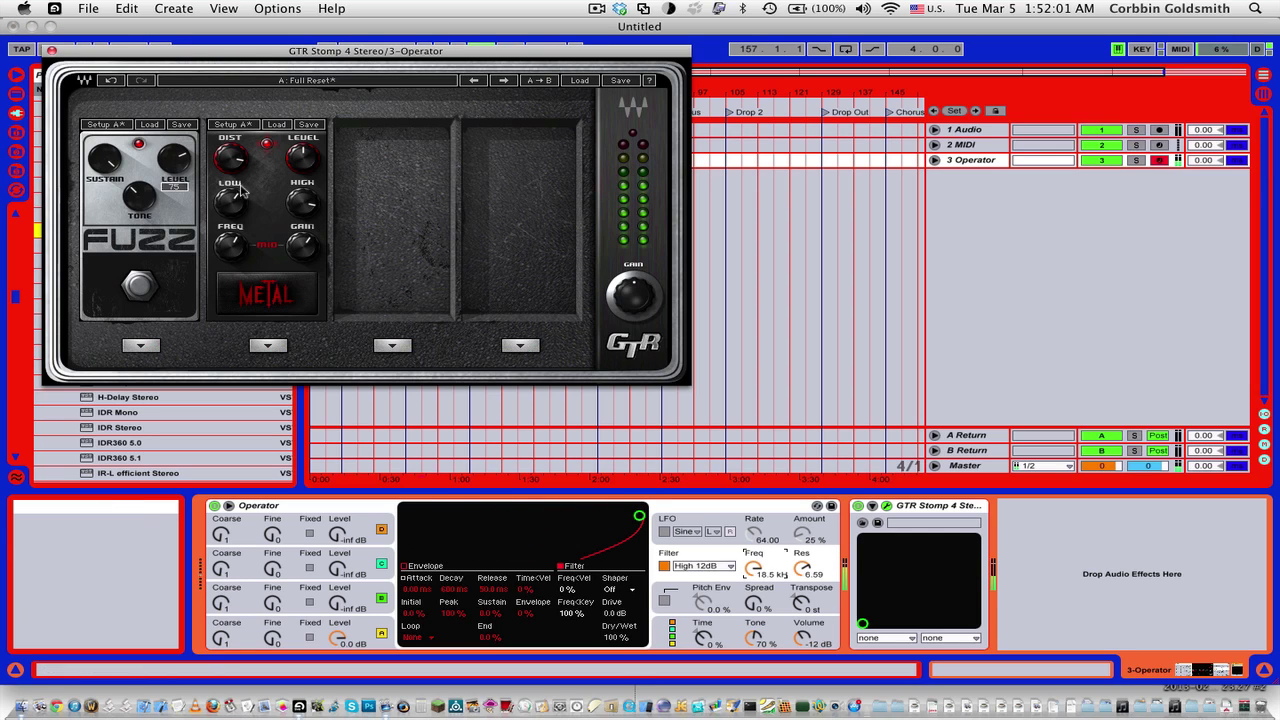
pyautogui.moveTo(240, 190); pyautogui.dragTo(240, 202)
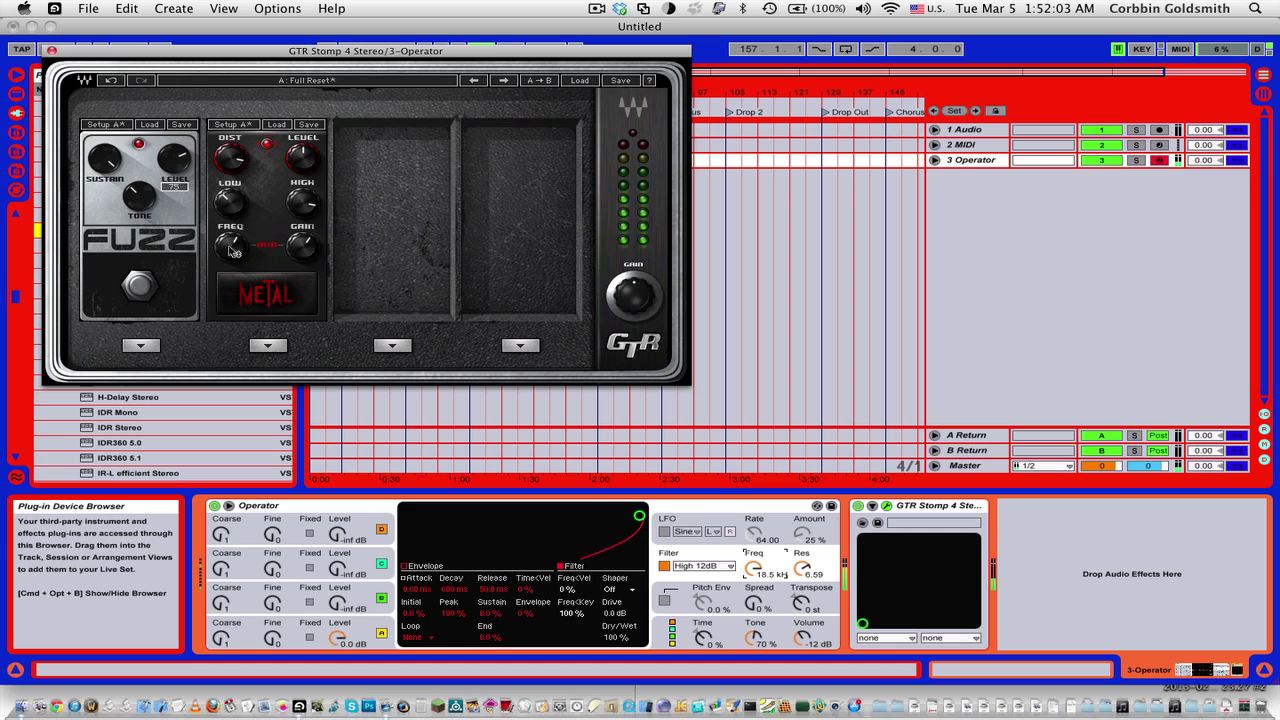
pyautogui.moveTo(230, 245); pyautogui.dragTo(230, 258)
# - Set the filter frequency to about 15.1 kHz with an envelope amount of about -63%, and the Metal pedal's Low to about 1.4
pyautogui.moveTo(753, 567)
pyautogui.mouseDown()
pyautogui.moveTo(753, 594)
pyautogui.moveTo(759, 545)
pyautogui.mouseUp()
pyautogui.click(531, 613)
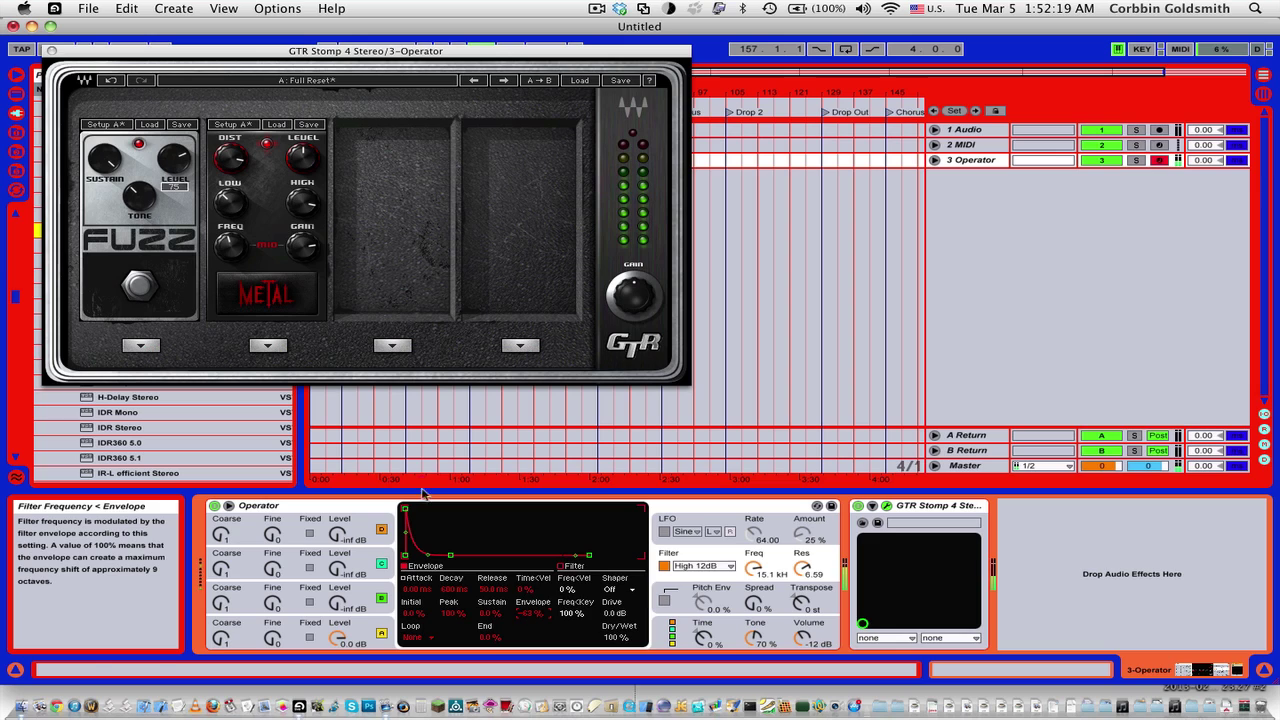
pyautogui.click(240, 200)
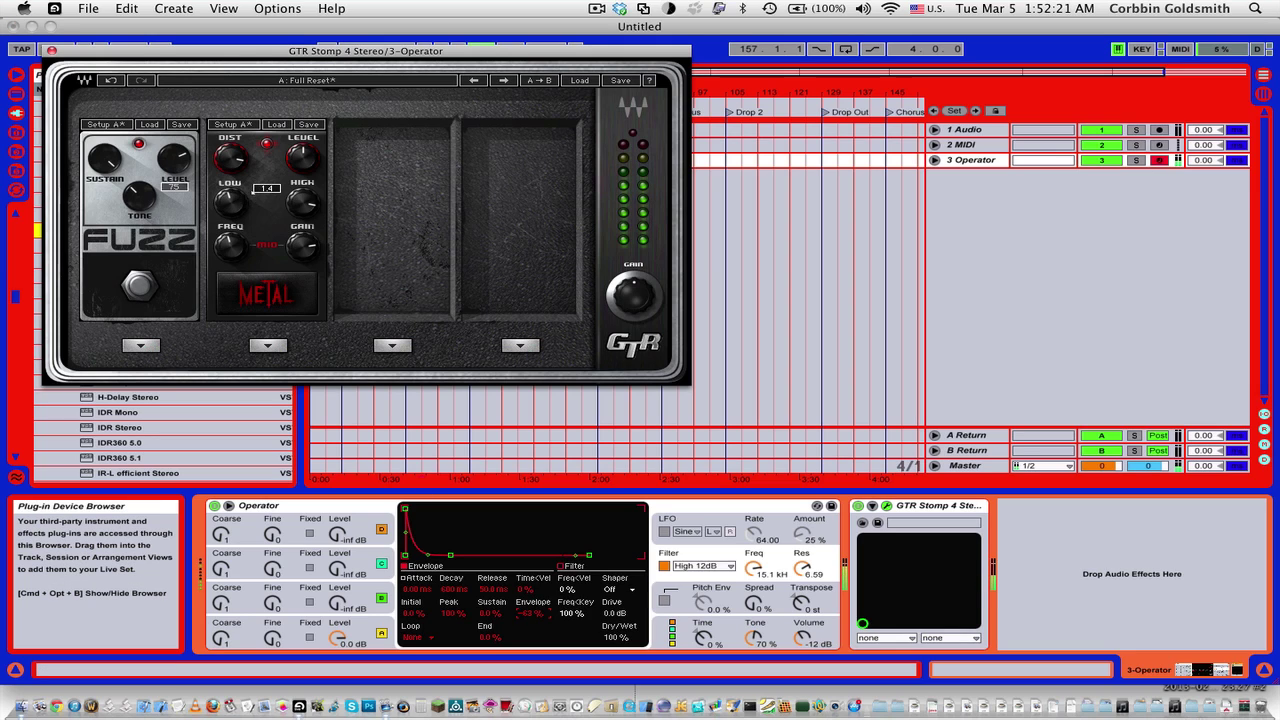
# - Readjust the Fuzz pedal's Level, Sustain and Tone while shifting the computer keyboard down in octaves to audition the sound
pyautogui.moveTo(191, 166); pyautogui.dragTo(191, 150)
pyautogui.moveTo(104, 158)
pyautogui.mouseDown()
pyautogui.moveTo(104, 140)
pyautogui.moveTo(113, 166)
pyautogui.mouseUp()
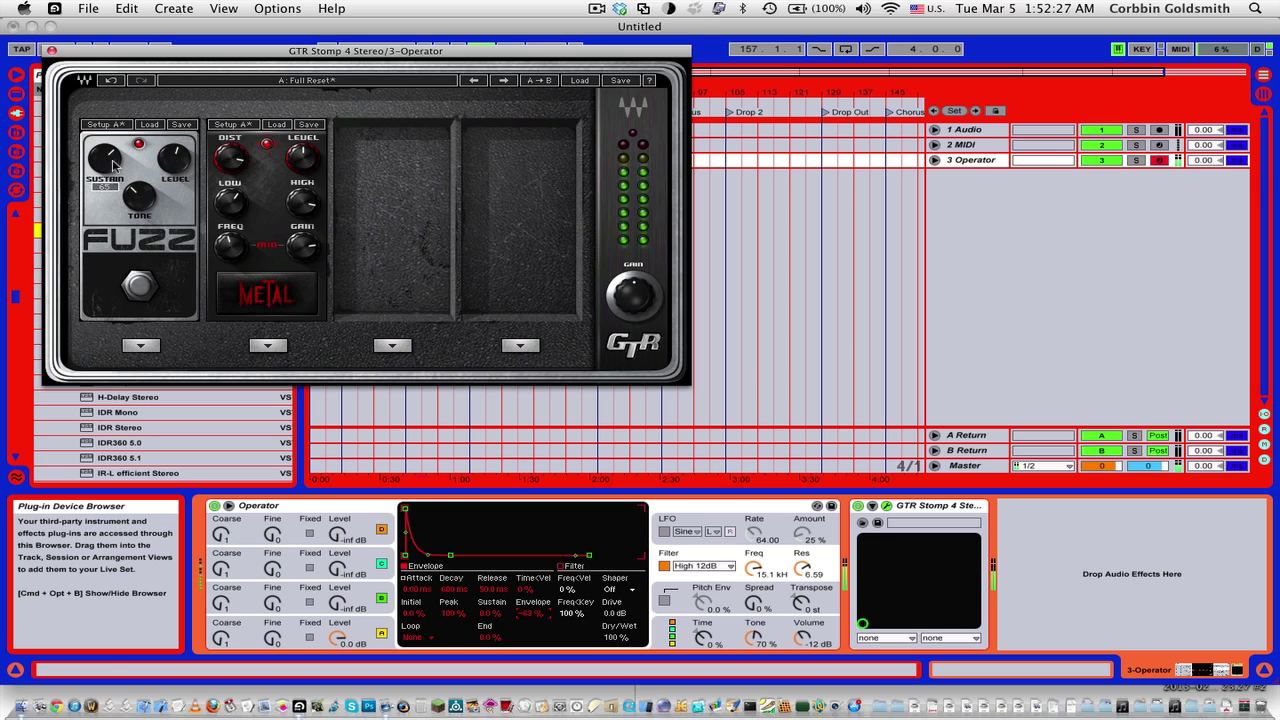
pyautogui.press('z')
pyautogui.press('z')
pyautogui.moveTo(139, 196)
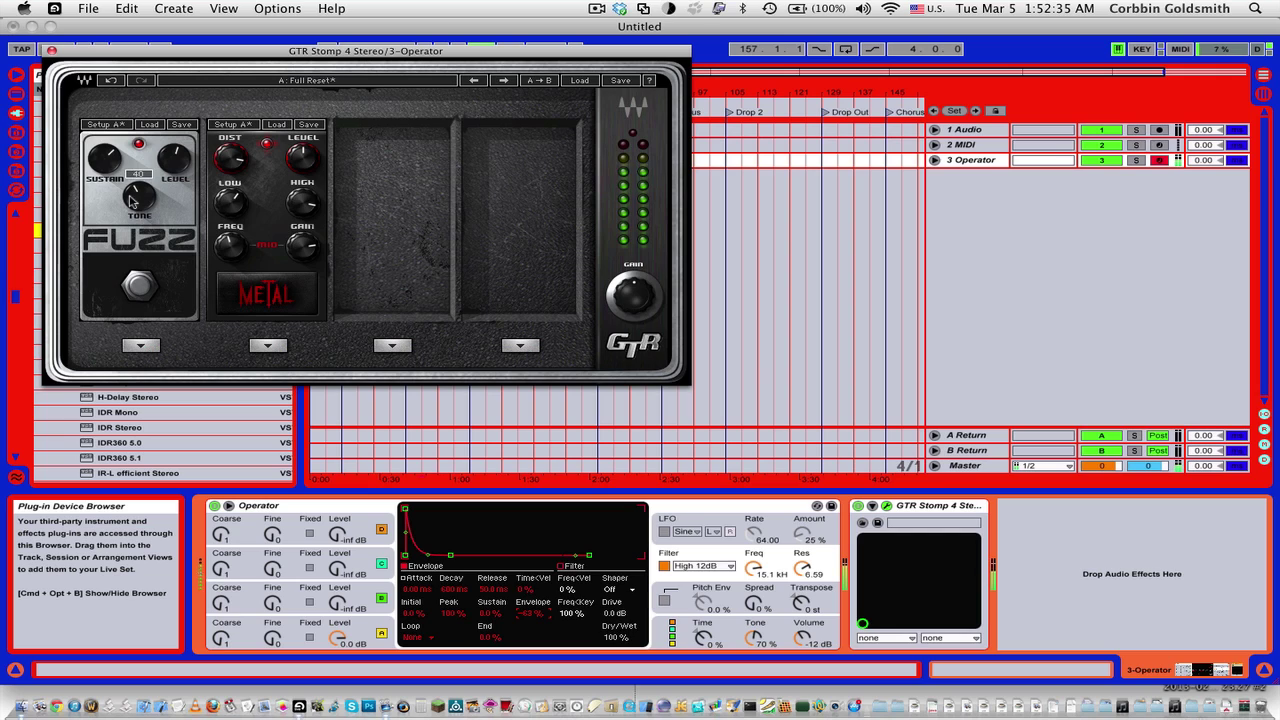
pyautogui.moveTo(131, 200); pyautogui.dragTo(131, 181)
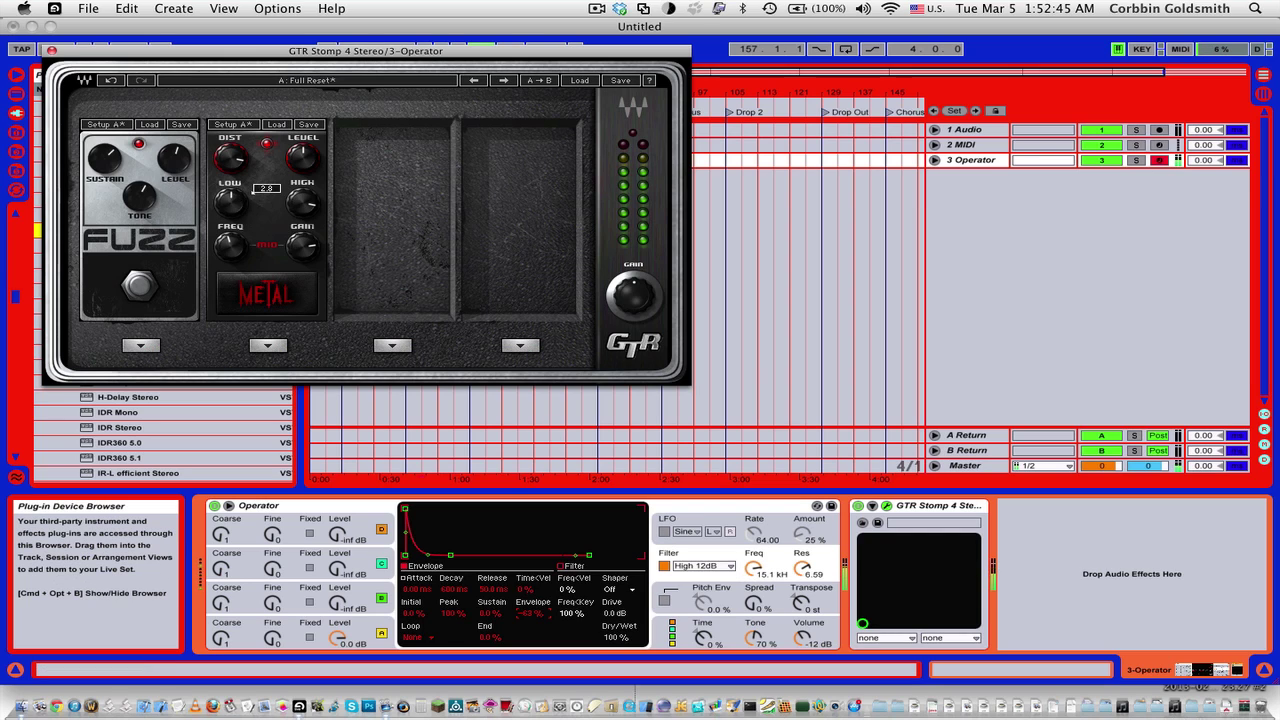
# - Fine-tune the Metal pedal's Dist and the Fuzz pedal's Tone while auditioning the sound in different keyboard octaves
pyautogui.moveTo(228, 168); pyautogui.dragTo(228, 143)
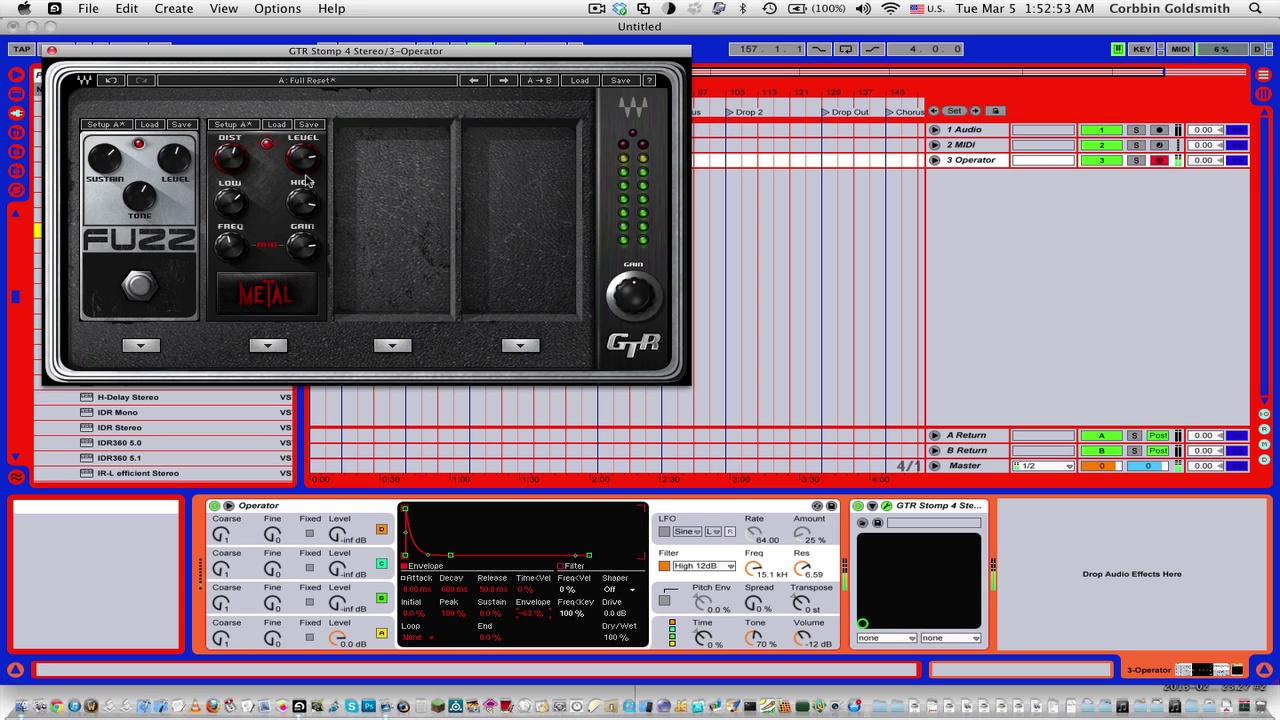
pyautogui.press('z')
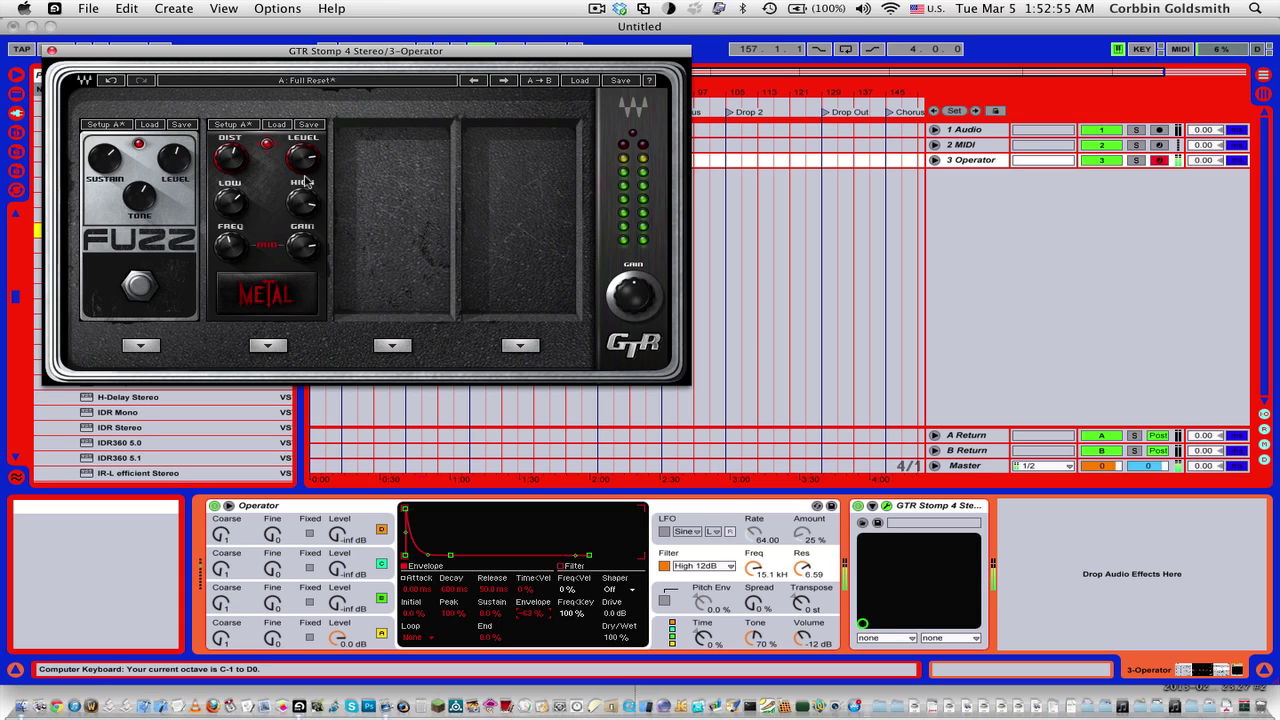
pyautogui.press('x')
pyautogui.moveTo(301, 192)
pyautogui.press('z')
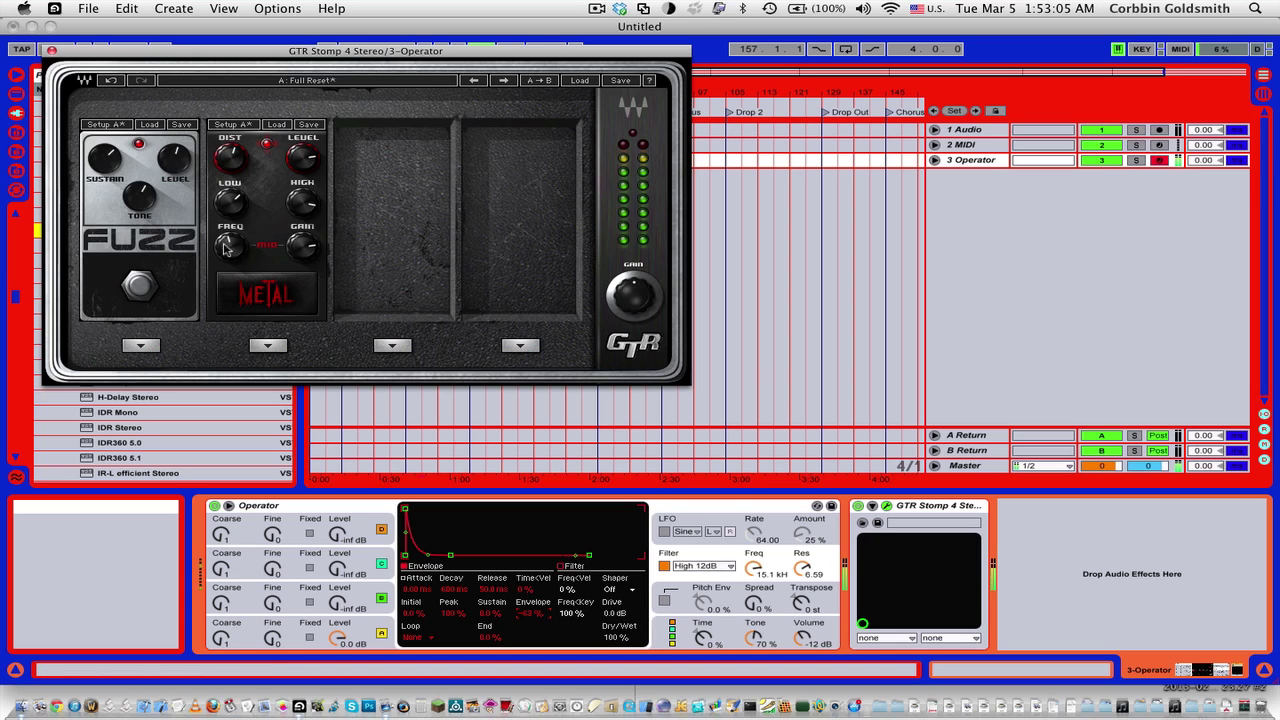
pyautogui.moveTo(137, 205)
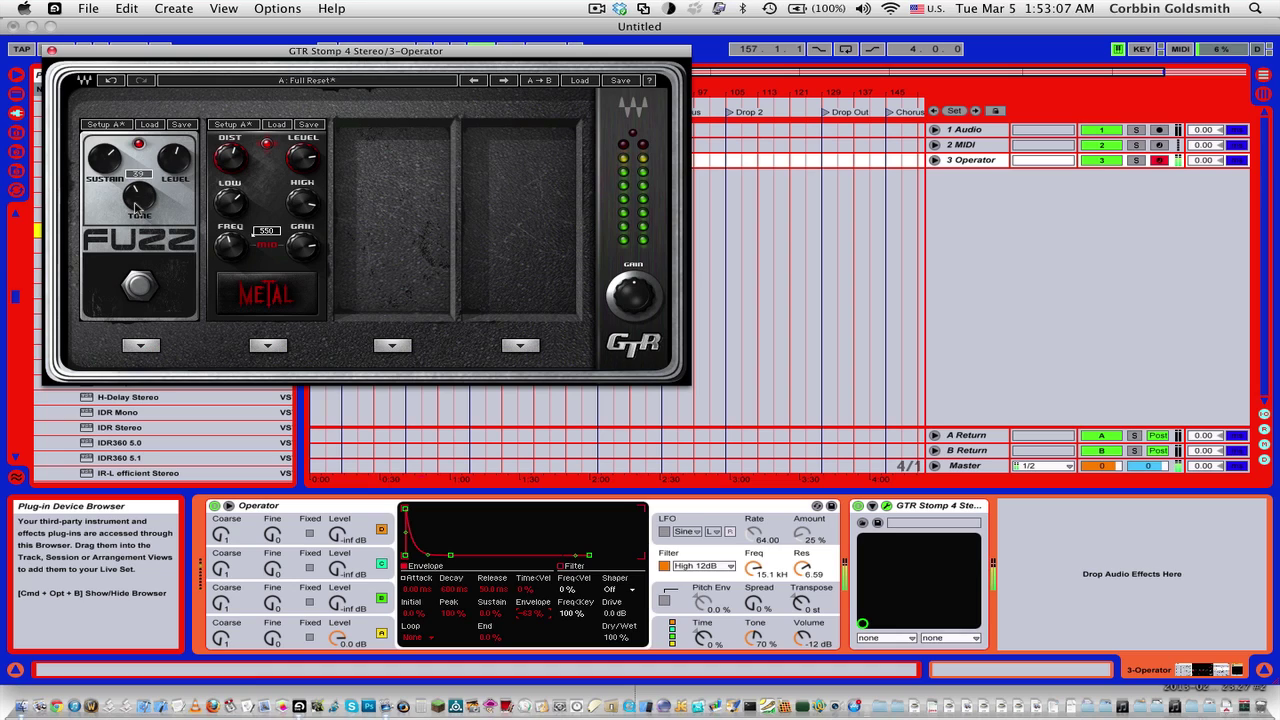
pyautogui.moveTo(137, 205); pyautogui.dragTo(137, 207)
# - Lengthen the decay of oscillator A's amplitude envelope to about 1.24 s and audition the sound
pyautogui.click(285, 628)
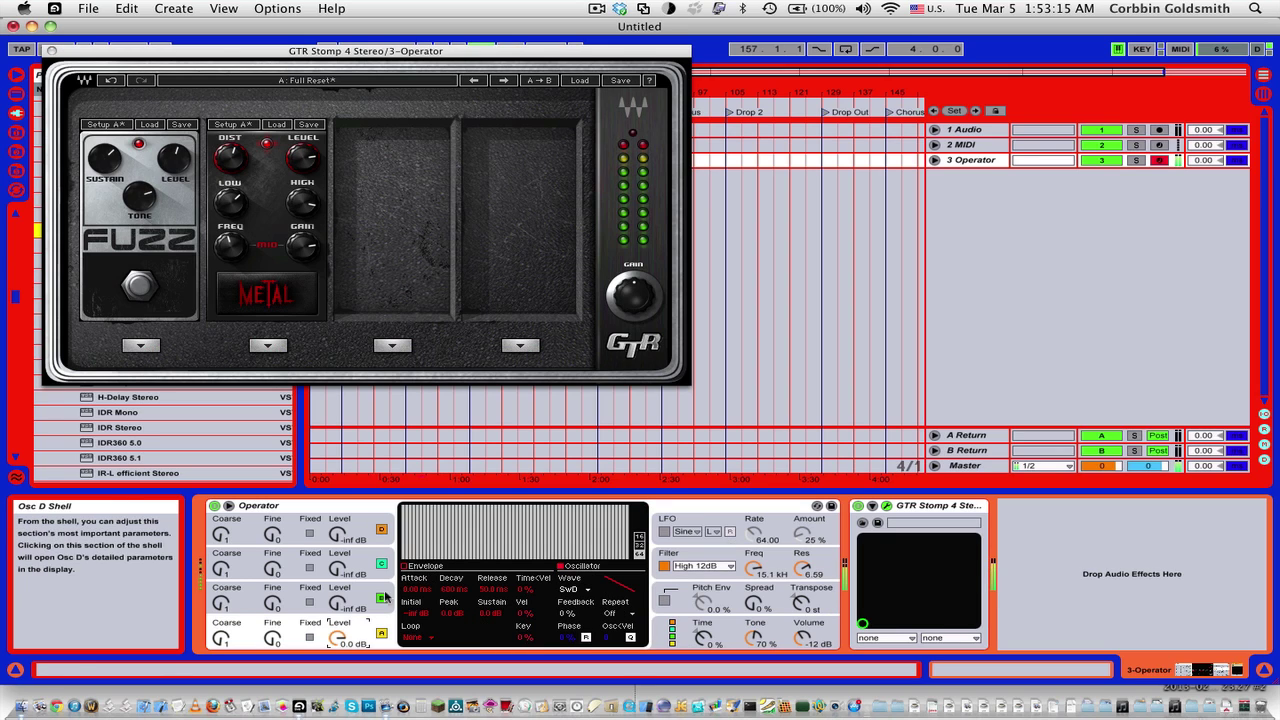
pyautogui.click(407, 566)
pyautogui.moveTo(406, 508); pyautogui.dragTo(406, 557)
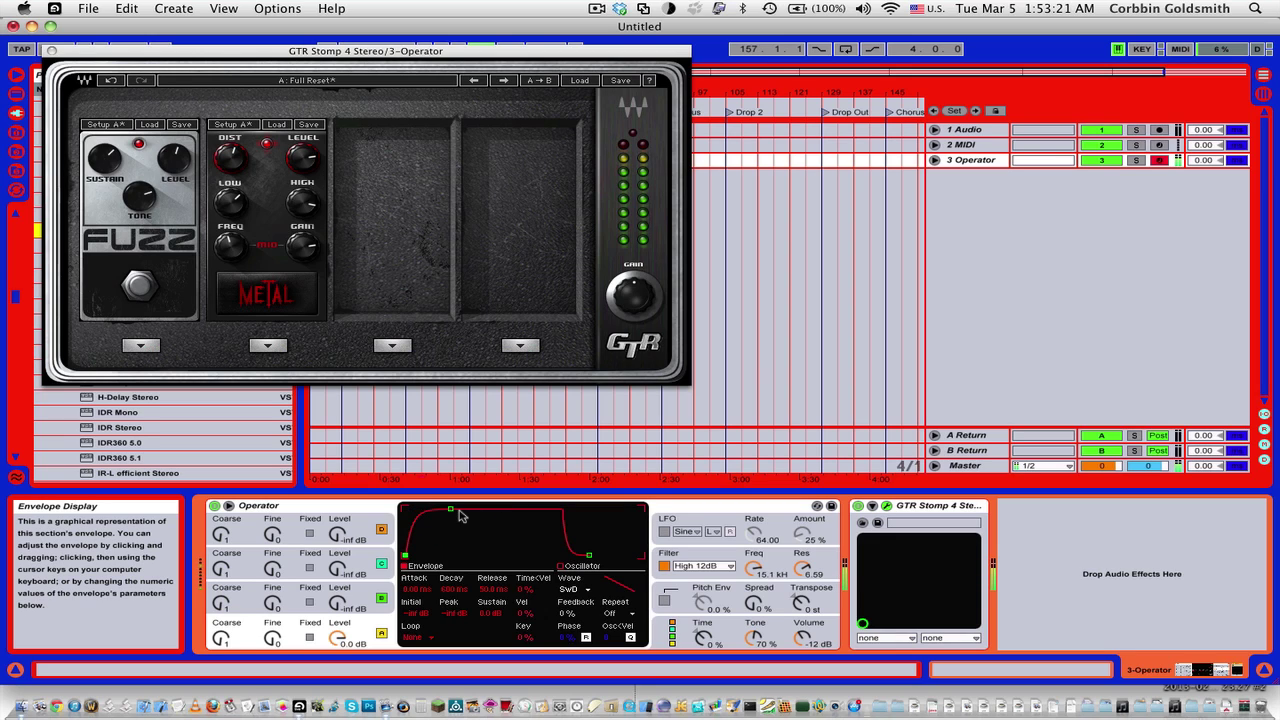
pyautogui.moveTo(452, 513)
pyautogui.mouseDown()
pyautogui.moveTo(420, 512)
pyautogui.moveTo(456, 510)
pyautogui.mouseUp()
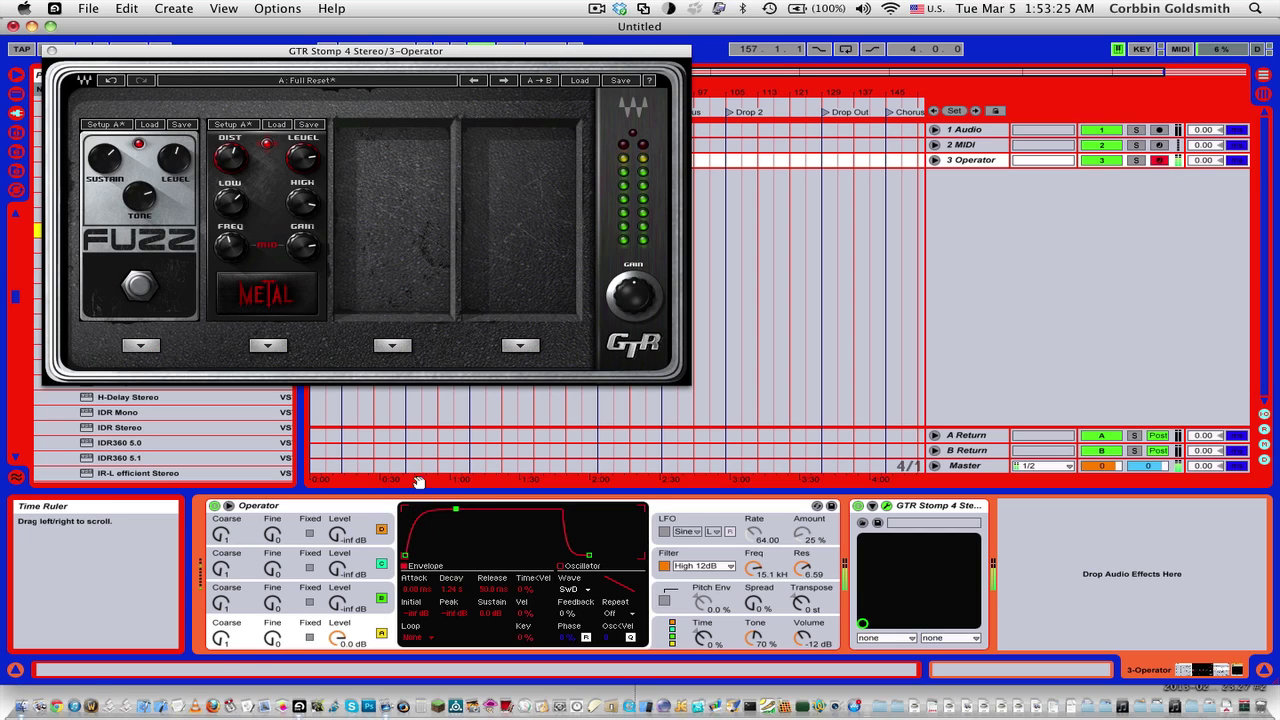
pyautogui.press('x')
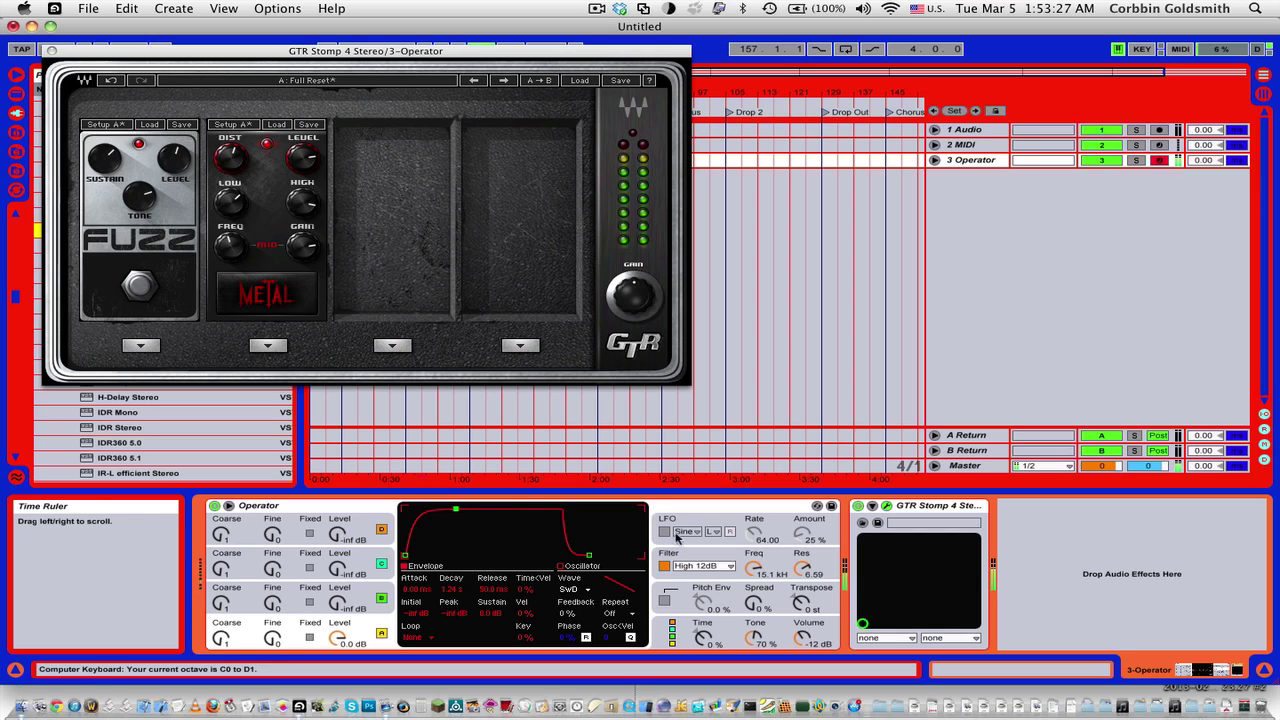
# - Enable Operator's pitch envelope, set its amount to about 92%, and route its destination B to Filter Res
pyautogui.click(798, 572)
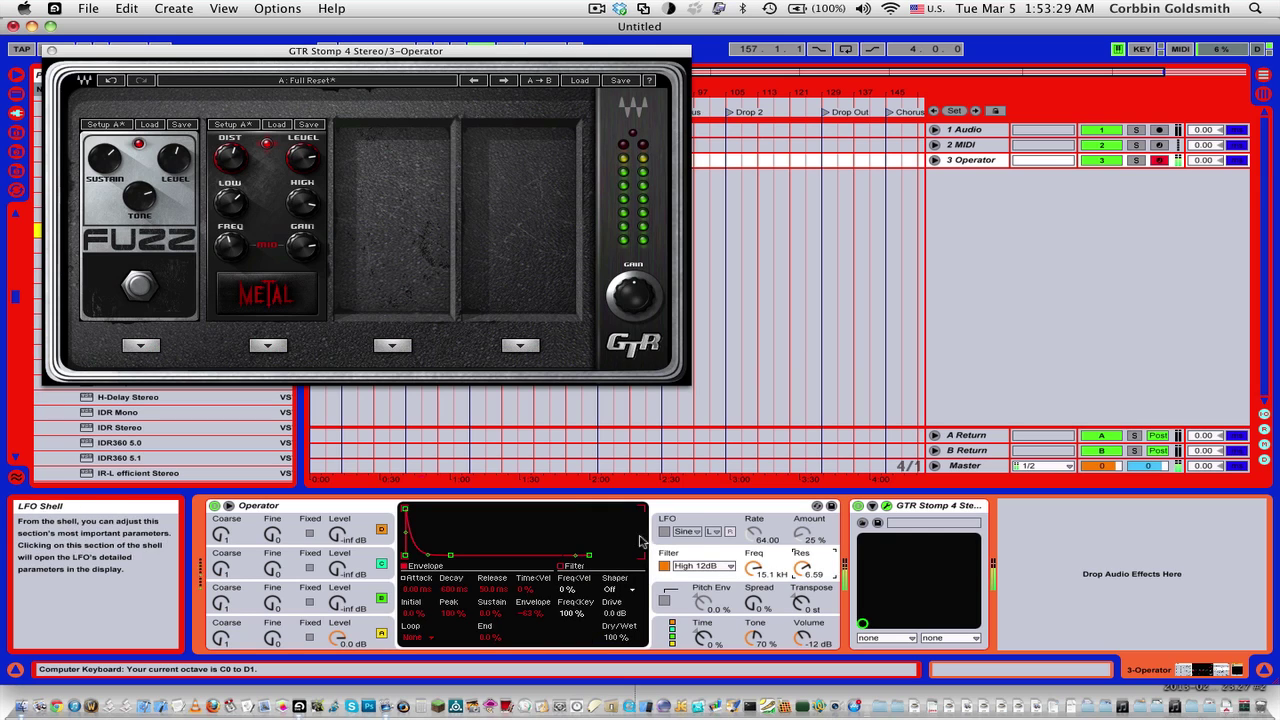
pyautogui.click(662, 630)
pyautogui.click(661, 599)
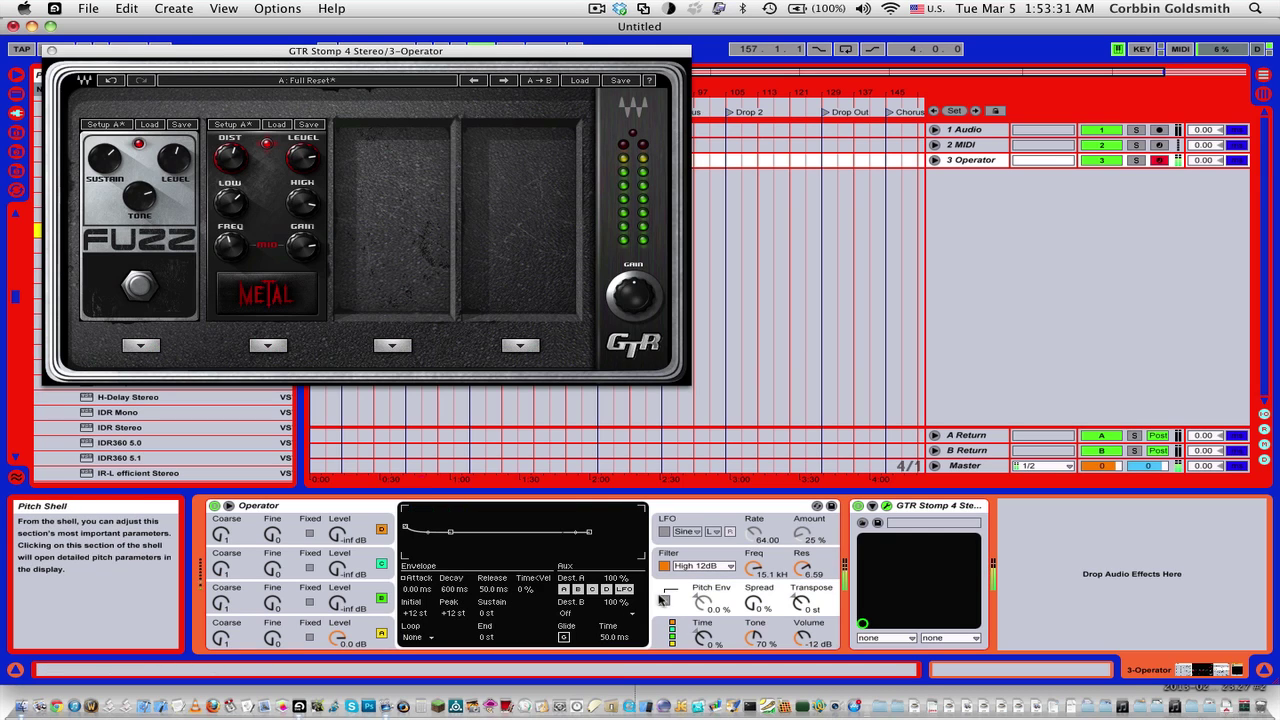
pyautogui.click(663, 600)
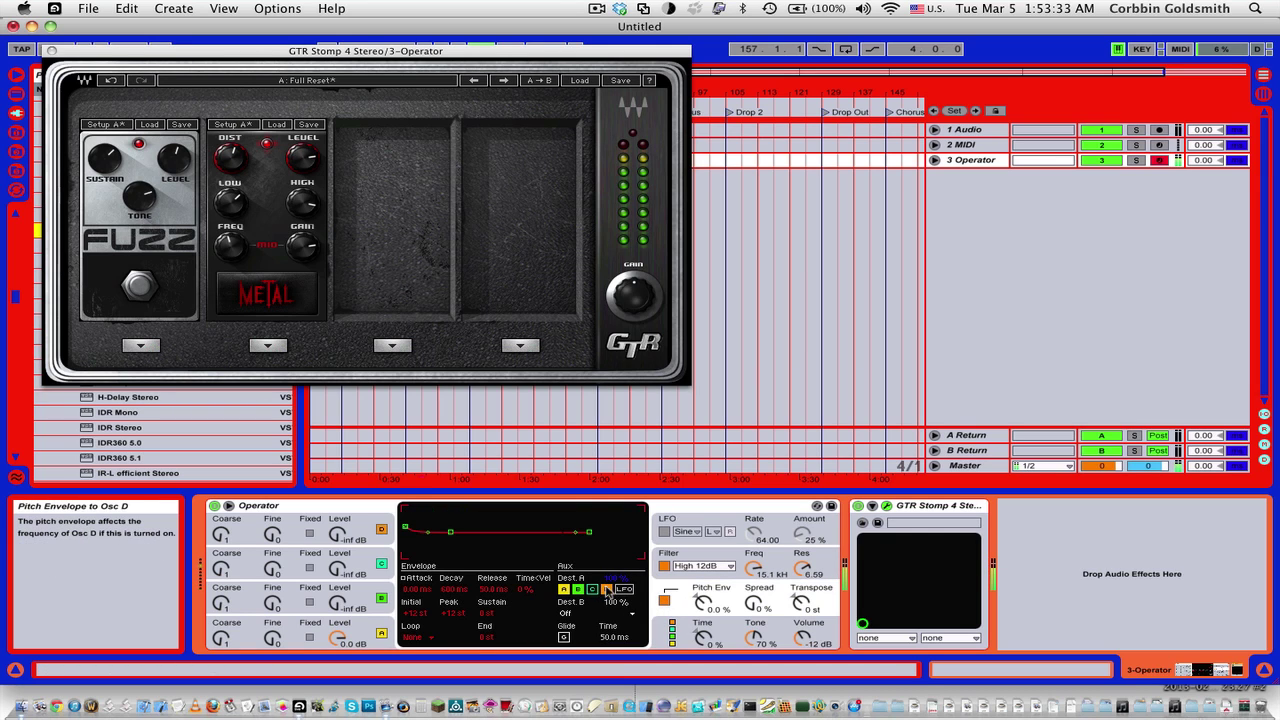
pyautogui.moveTo(703, 604)
pyautogui.mouseDown()
pyautogui.moveTo(703, 640)
pyautogui.moveTo(703, 624)
pyautogui.mouseUp()
pyautogui.click(589, 618)
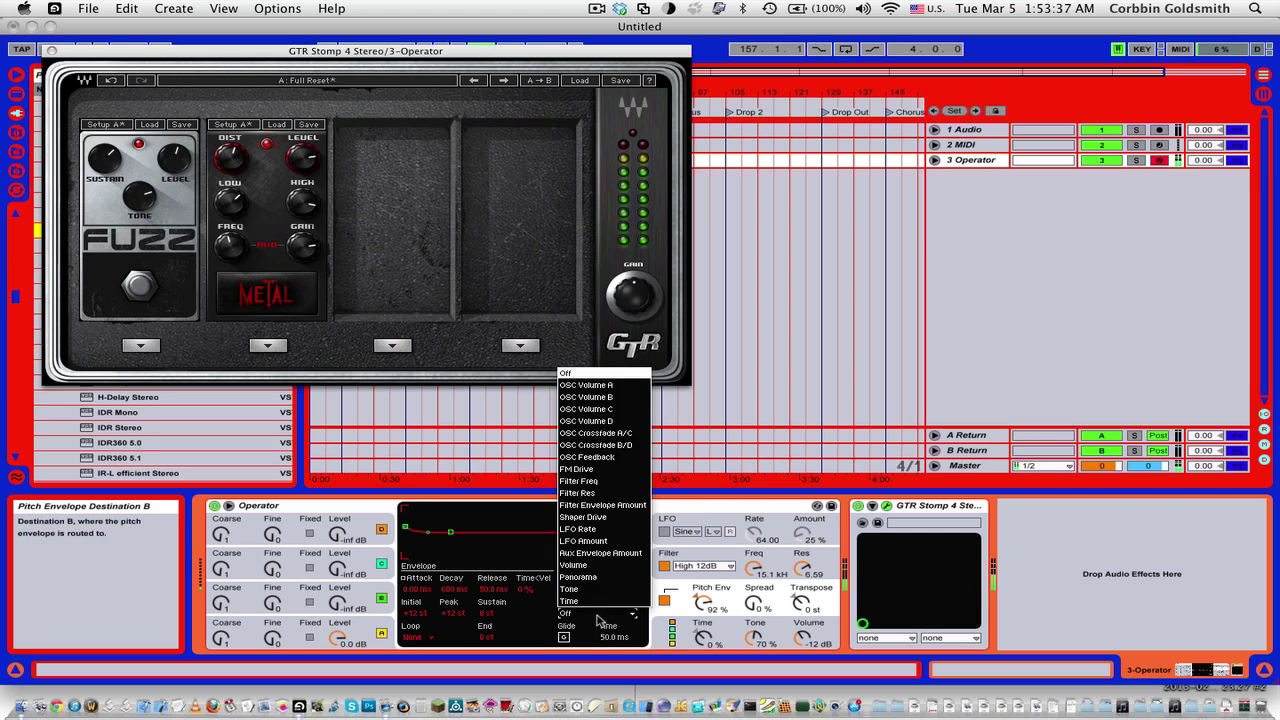
pyautogui.click(619, 489)
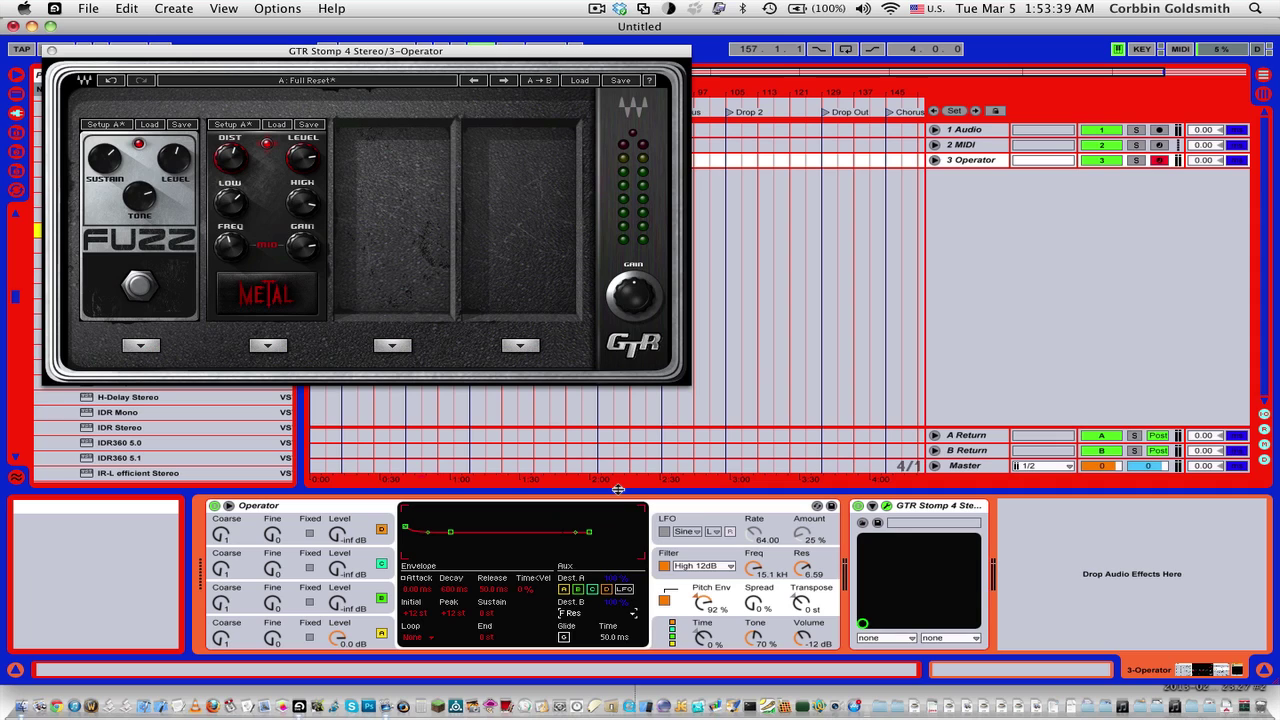
# - Shape the pitch envelope with a peak of -48 st, a sustain of +48 st and a decay slope of about -45%
pyautogui.moveTo(452, 538); pyautogui.dragTo(409, 555)
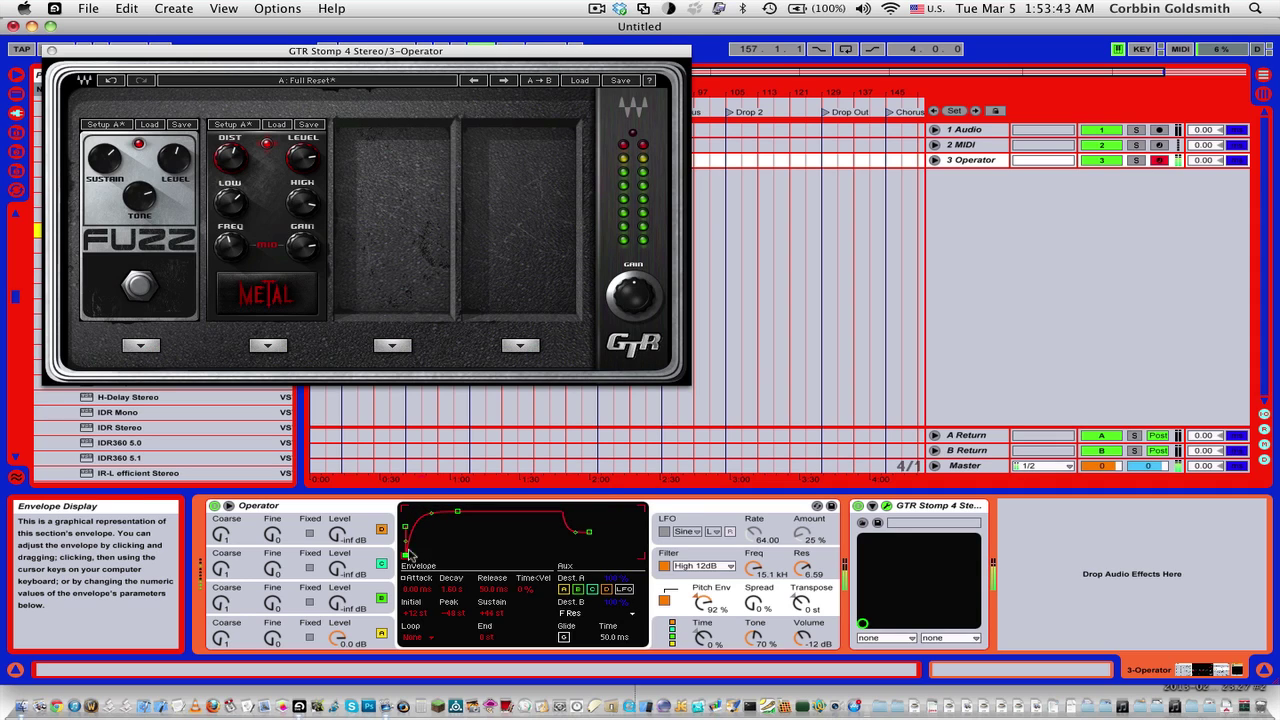
pyautogui.moveTo(436, 514)
pyautogui.mouseDown()
pyautogui.moveTo(436, 525)
pyautogui.moveTo(447, 510)
pyautogui.mouseUp()
pyautogui.moveTo(457, 511); pyautogui.dragTo(423, 540)
pyautogui.press('z')
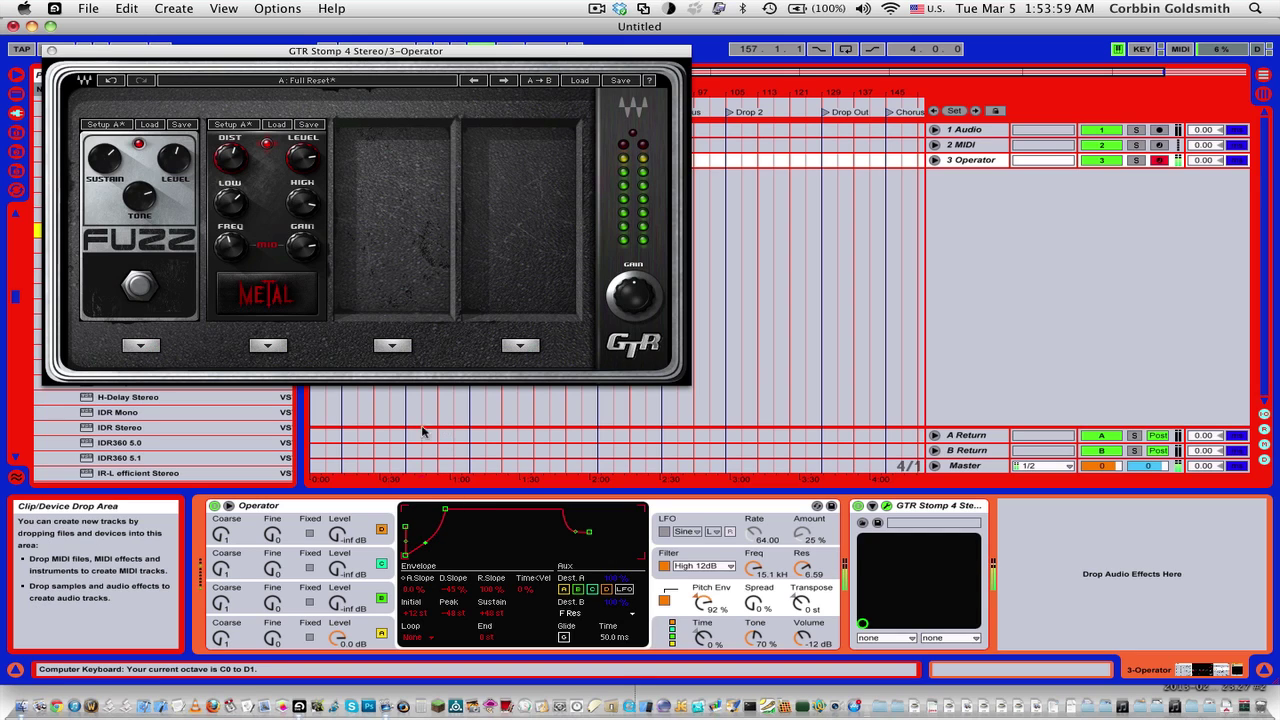
# - Close the GTR Stomp 4 window and set Operator's filter resonance to about 4.59
pyautogui.click(51, 50)
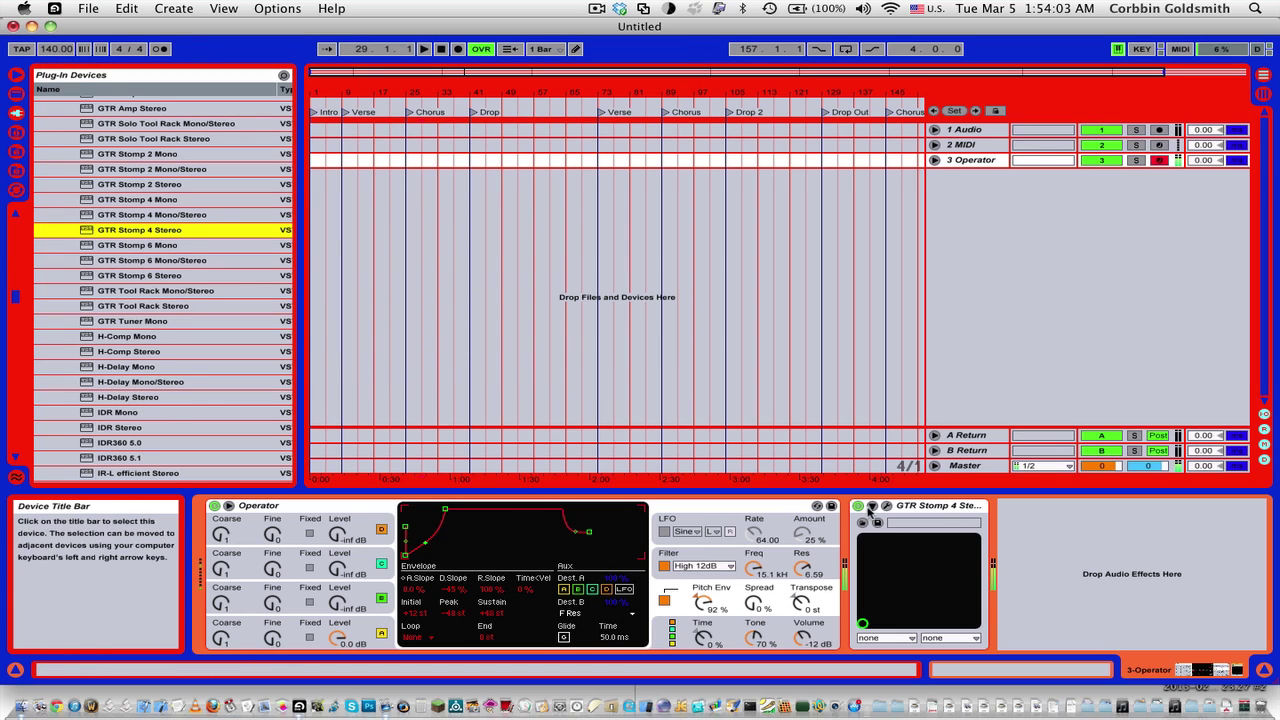
pyautogui.press('z')
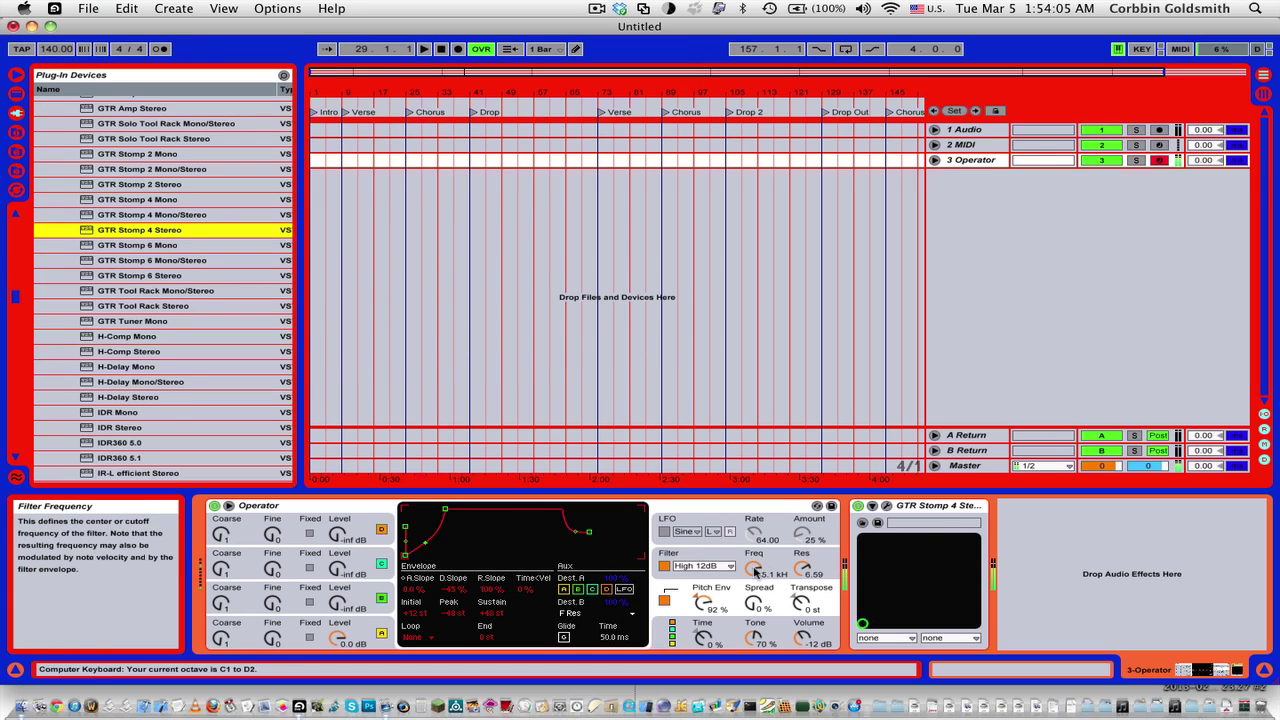
pyautogui.moveTo(793, 553)
pyautogui.mouseDown()
pyautogui.moveTo(793, 530)
pyautogui.moveTo(801, 550)
pyautogui.mouseUp()
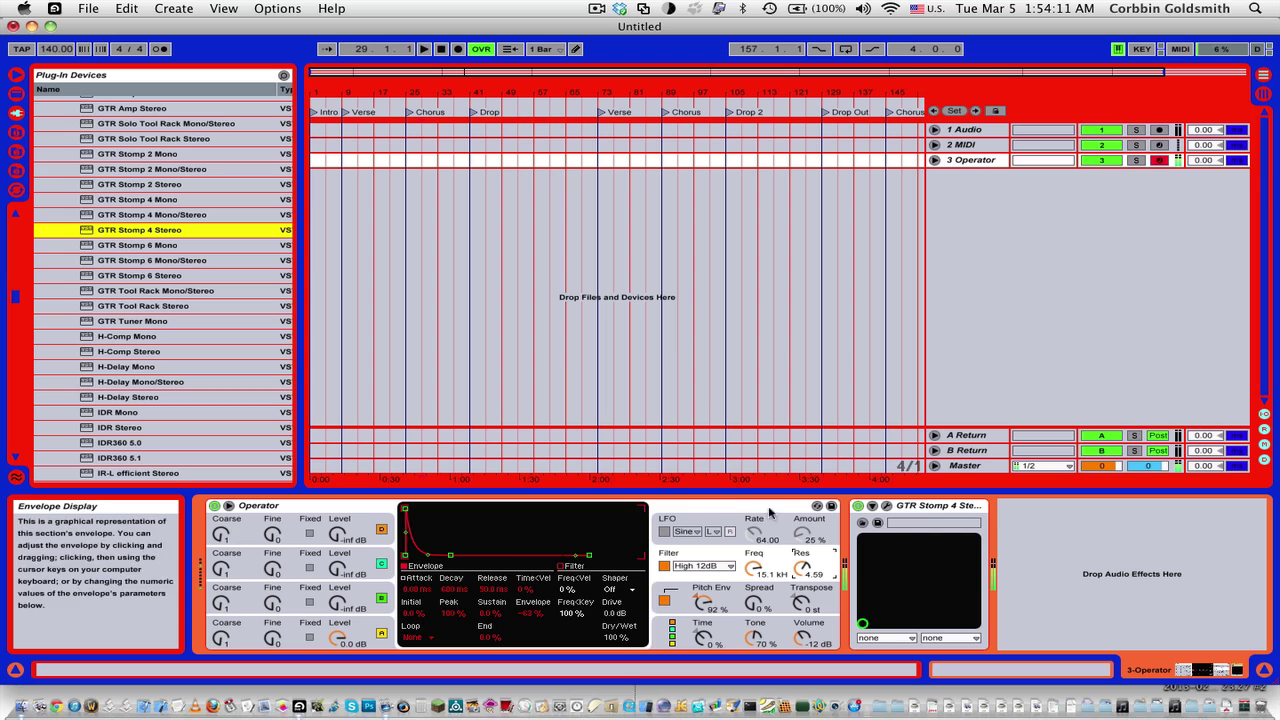
# - Try the Square D waveform on oscillator A, switch back to Saw D, and audition the sound
pyautogui.click(725, 507)
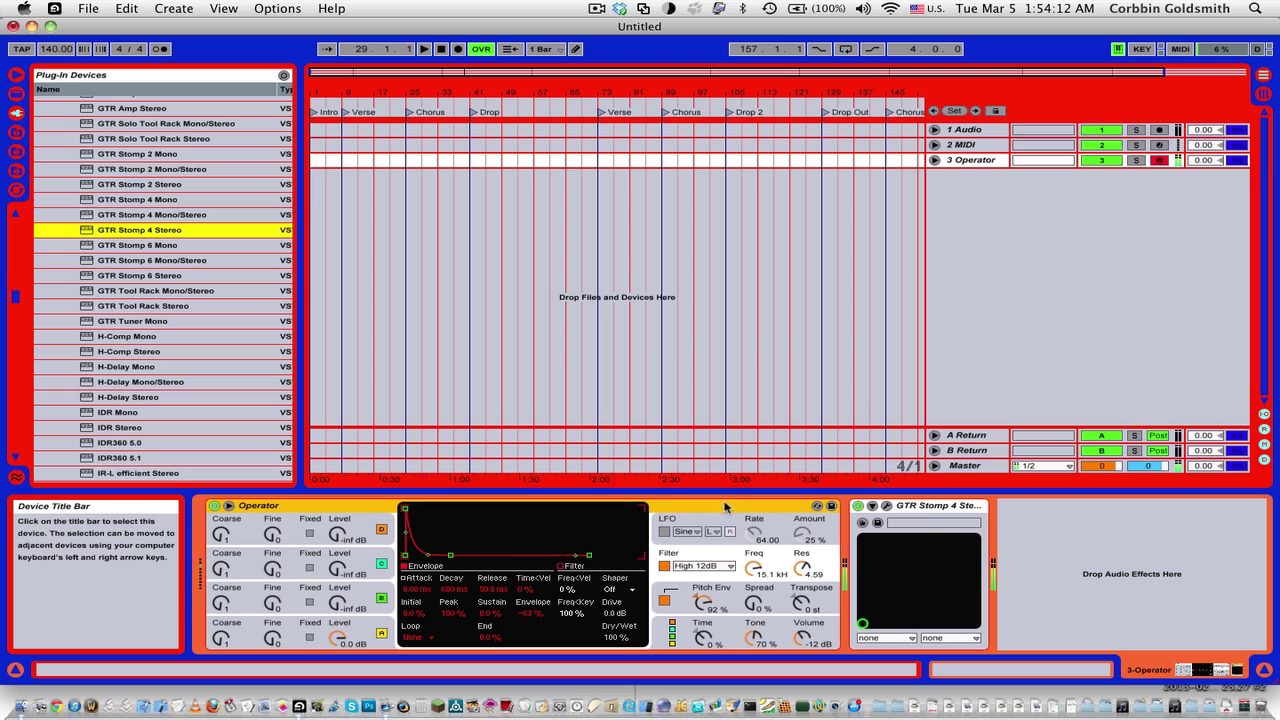
pyautogui.click(340, 634)
pyautogui.click(588, 592)
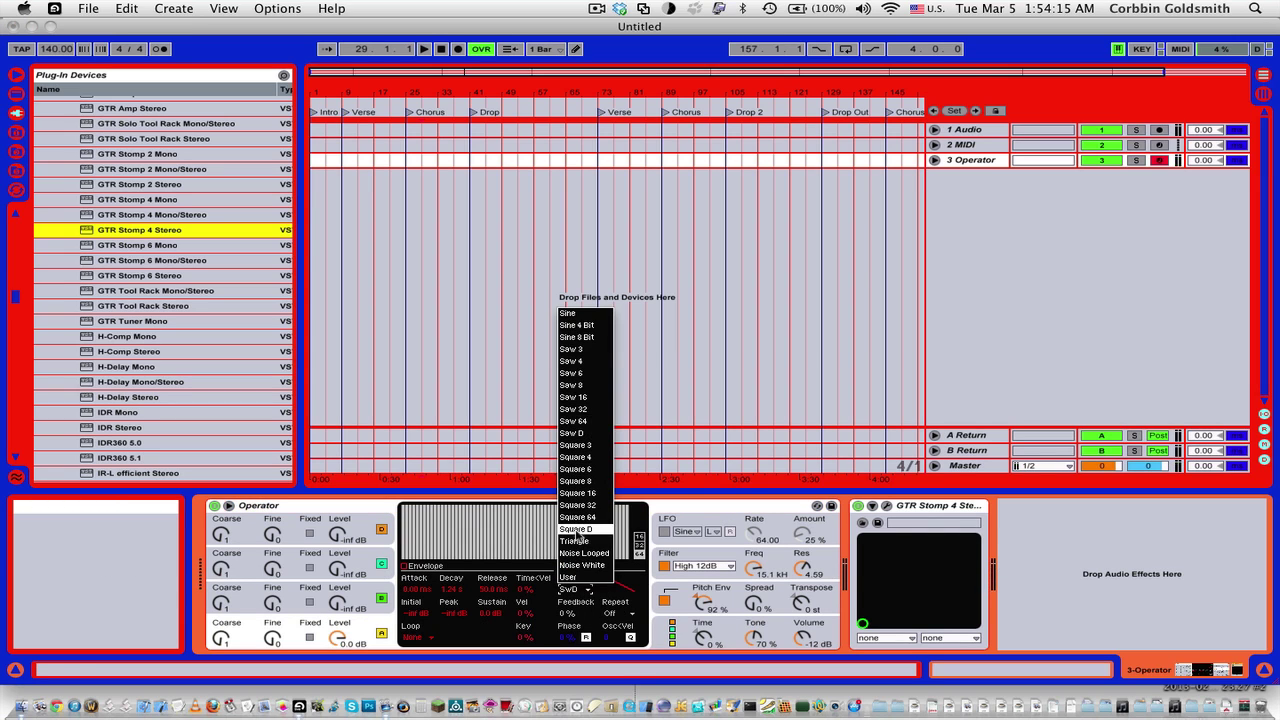
pyautogui.click(583, 529)
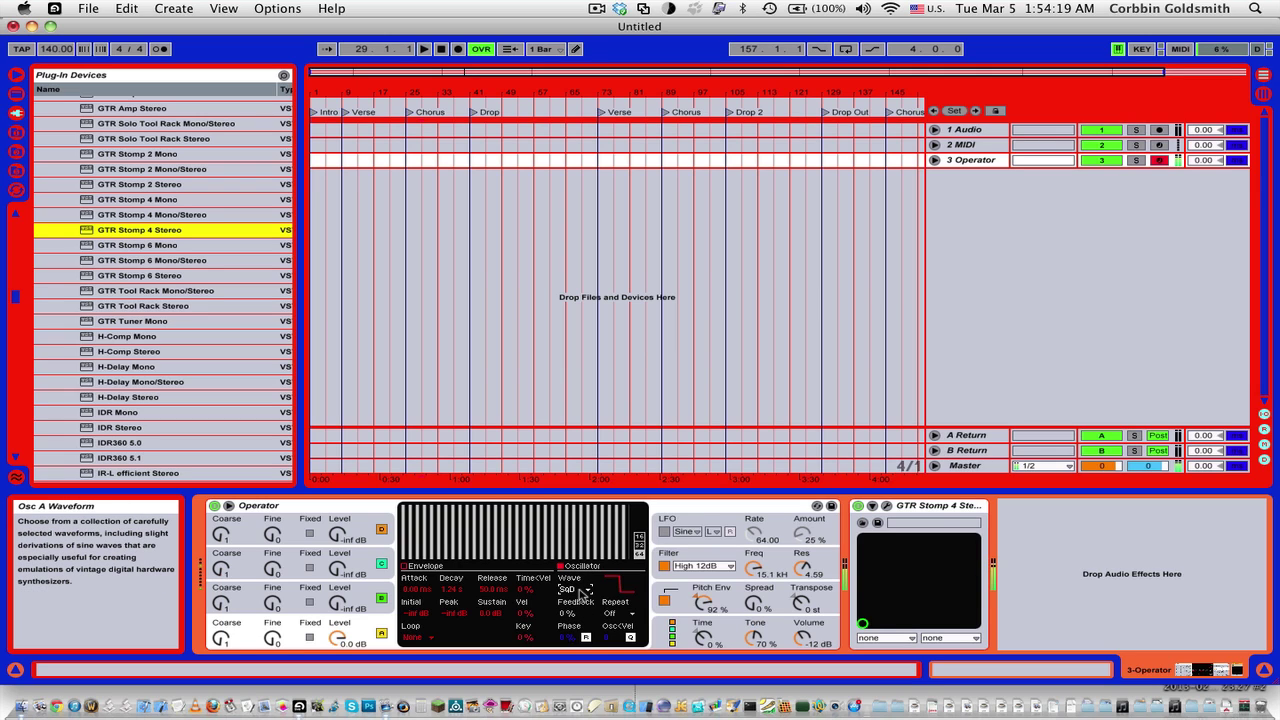
pyautogui.scroll(8, 581, 591)
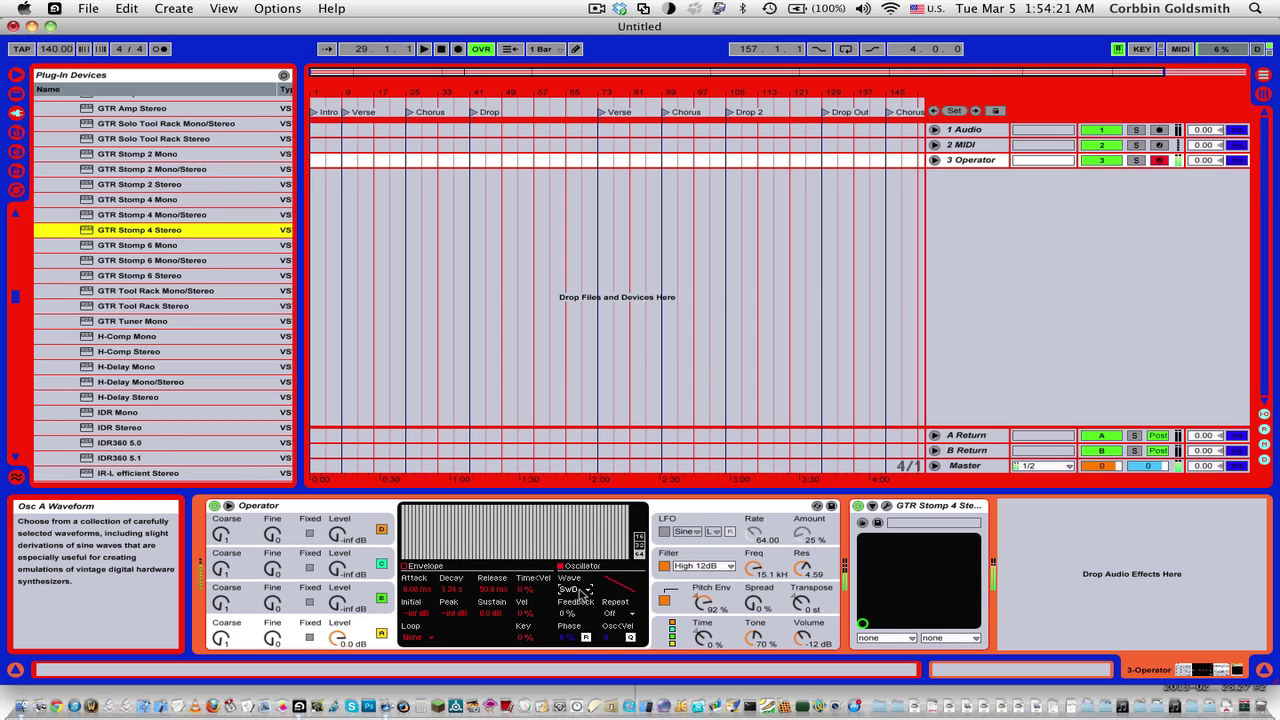
pyautogui.press('z')
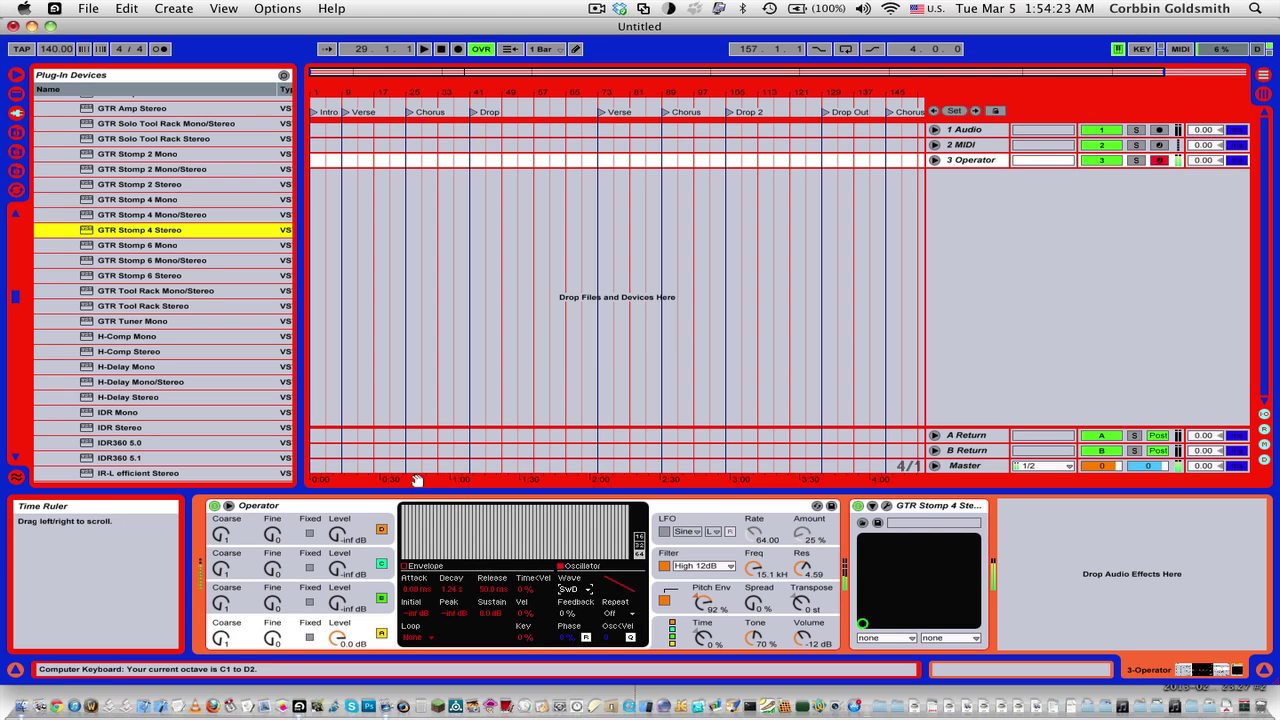
# - Raise Operator's filter resonance to about 6.96 while auditioning low notes from the computer keyboard
pyautogui.press('z')
pyautogui.moveTo(801, 568); pyautogui.dragTo(801, 558)
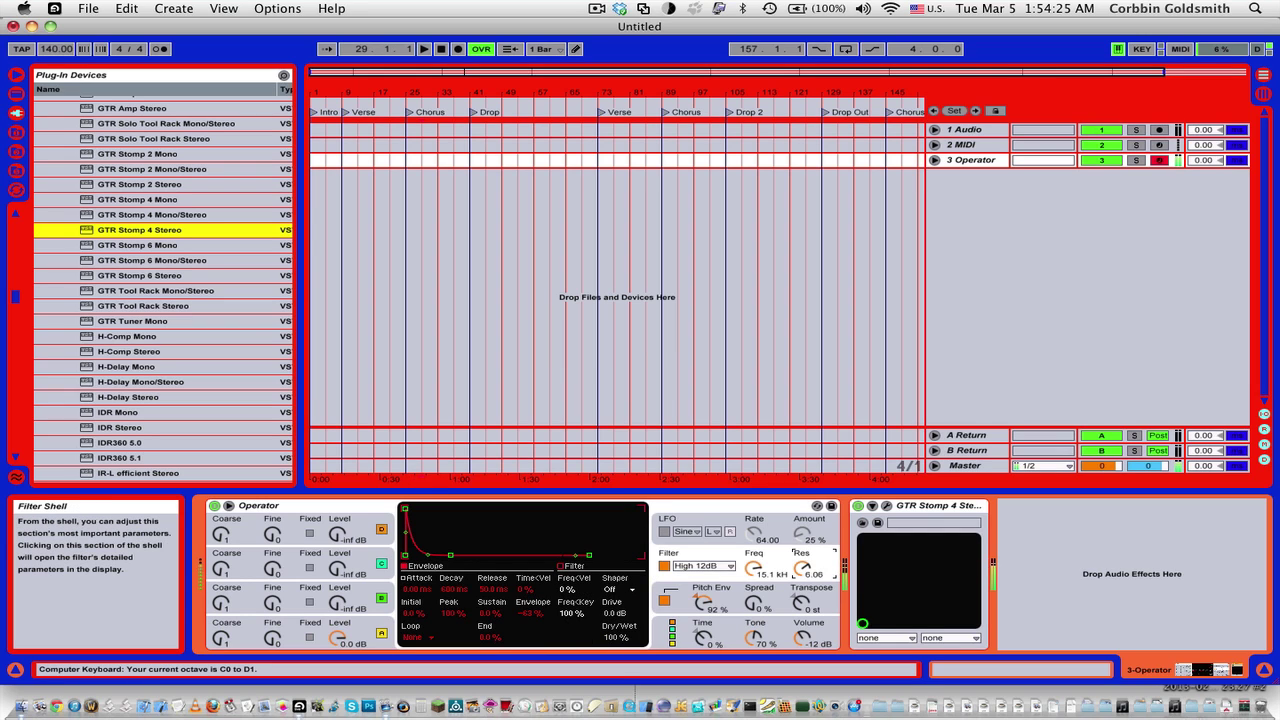
pyautogui.press('z')
pyautogui.press('z')
pyautogui.scroll(10, 117, 318)
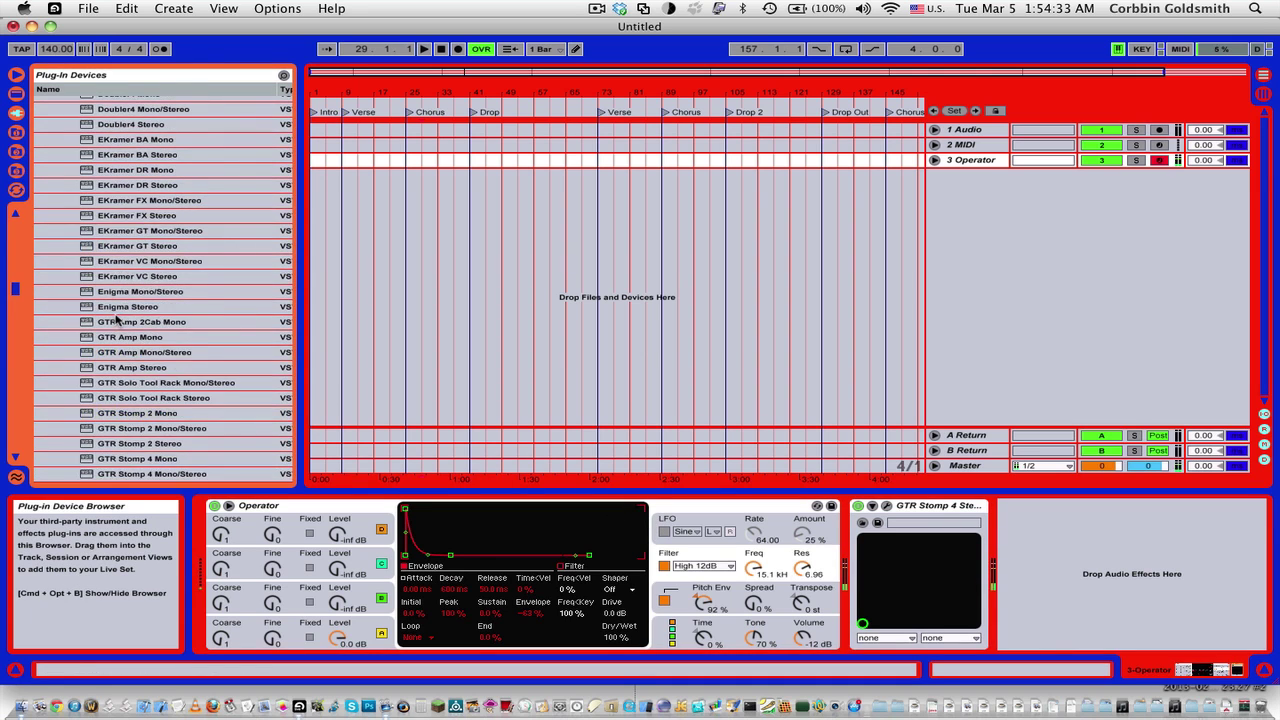
pyautogui.scroll(15, 117, 318)
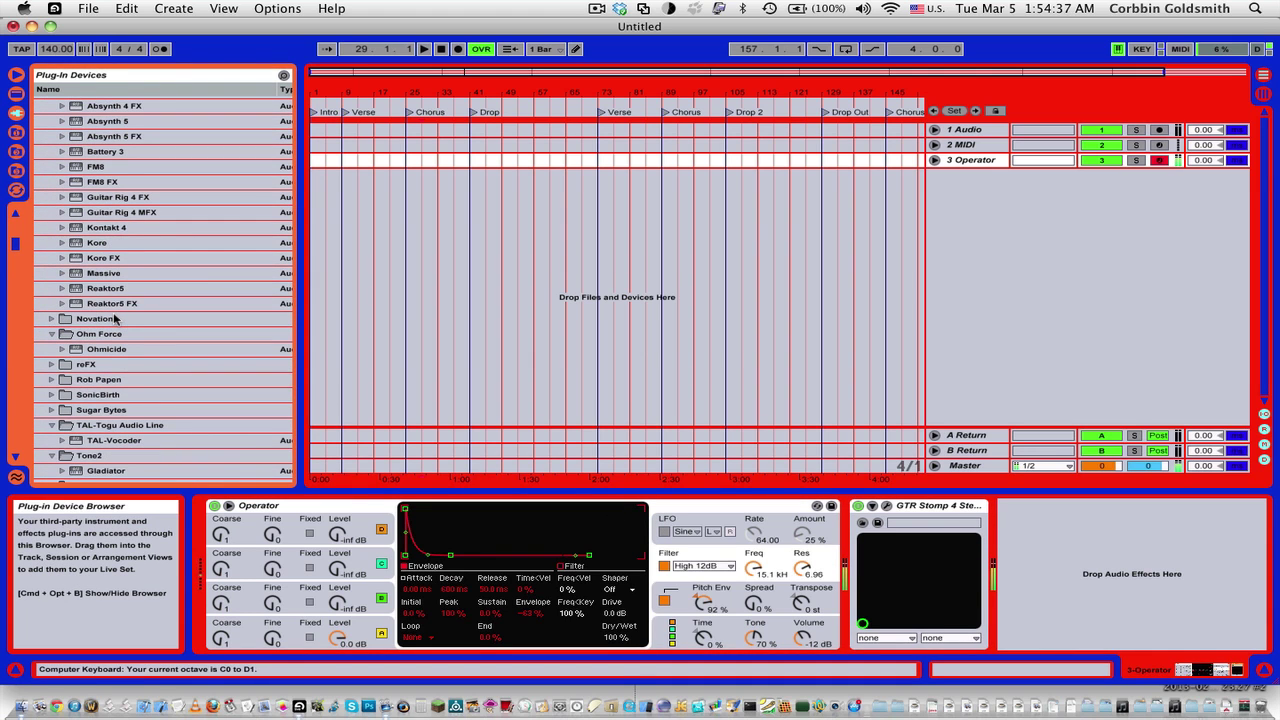
# - Reopen the GTR Stomp 4 window and add a Spring Reverb pedal in the third slot
pyautogui.click(887, 506)
pyautogui.click(382, 345)
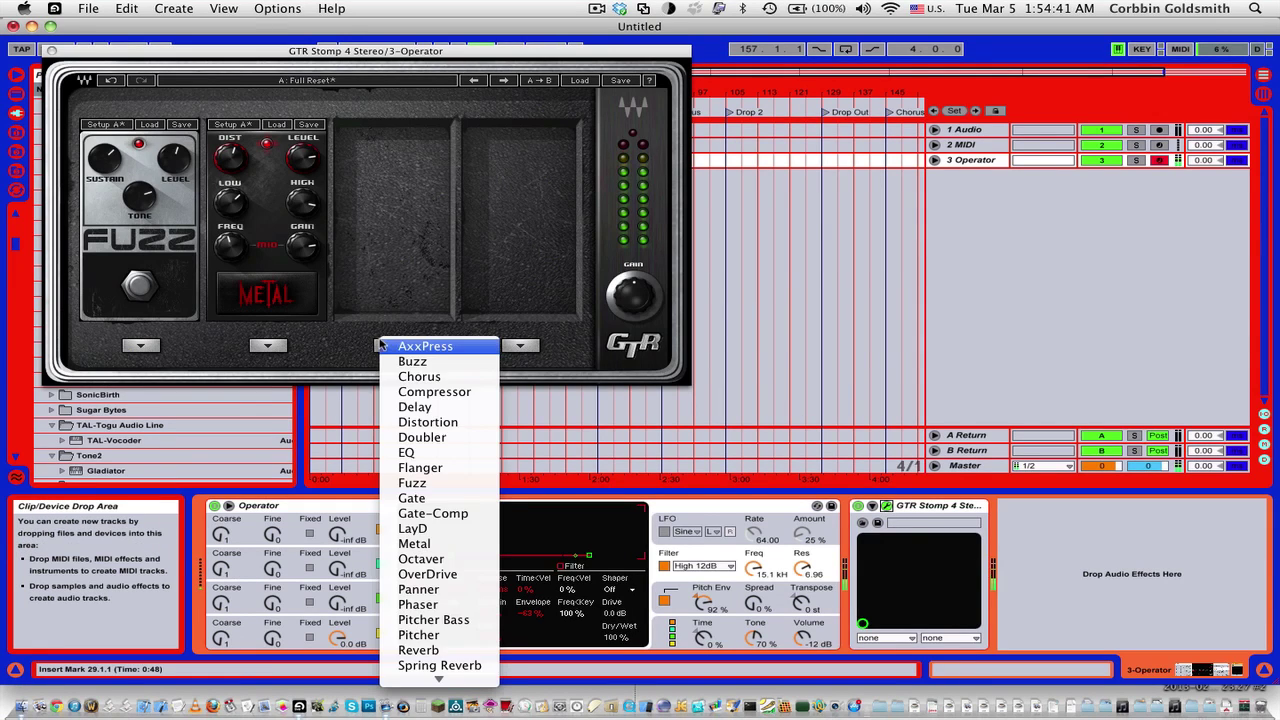
pyautogui.scroll(-2, 440, 375)
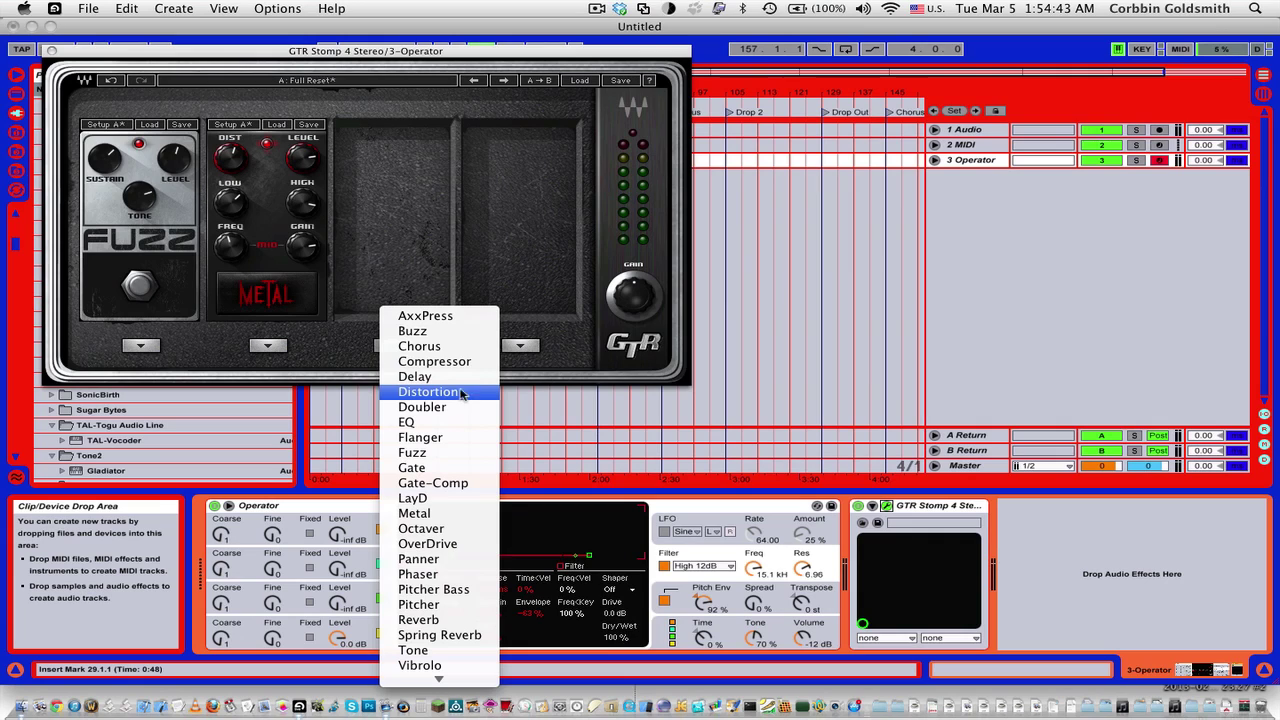
pyautogui.scroll(-1, 463, 355)
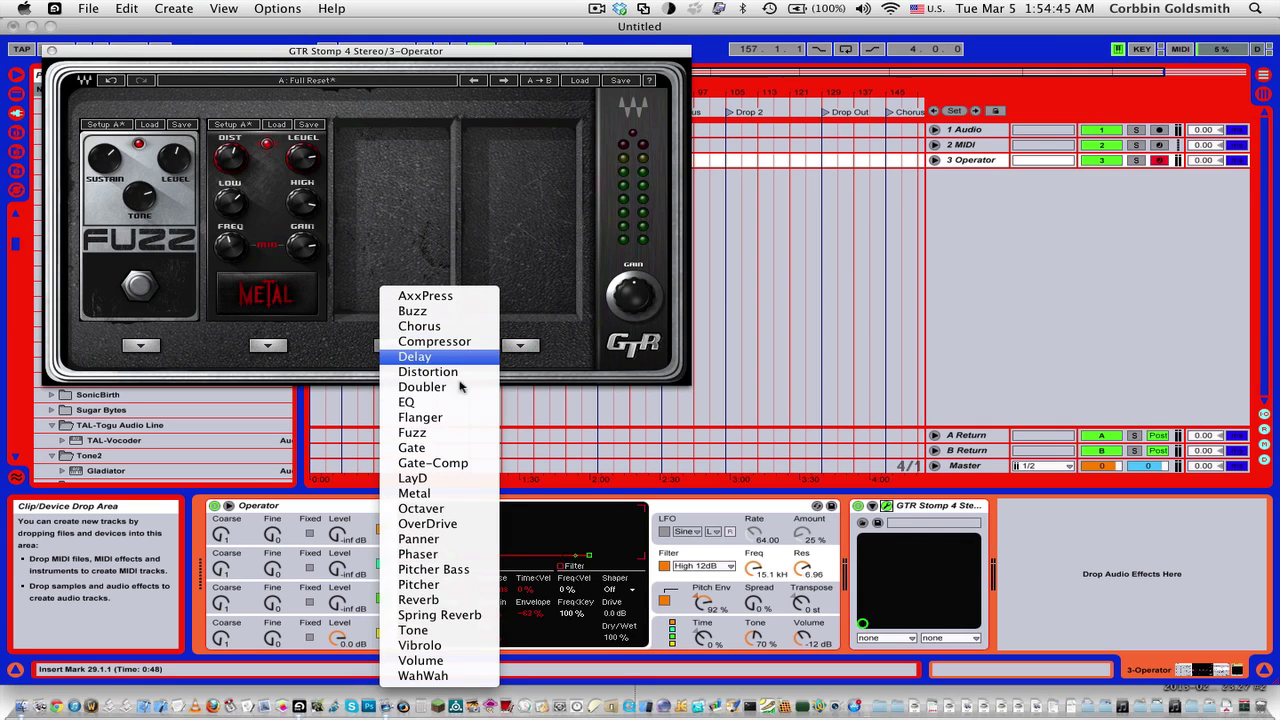
pyautogui.click(474, 613)
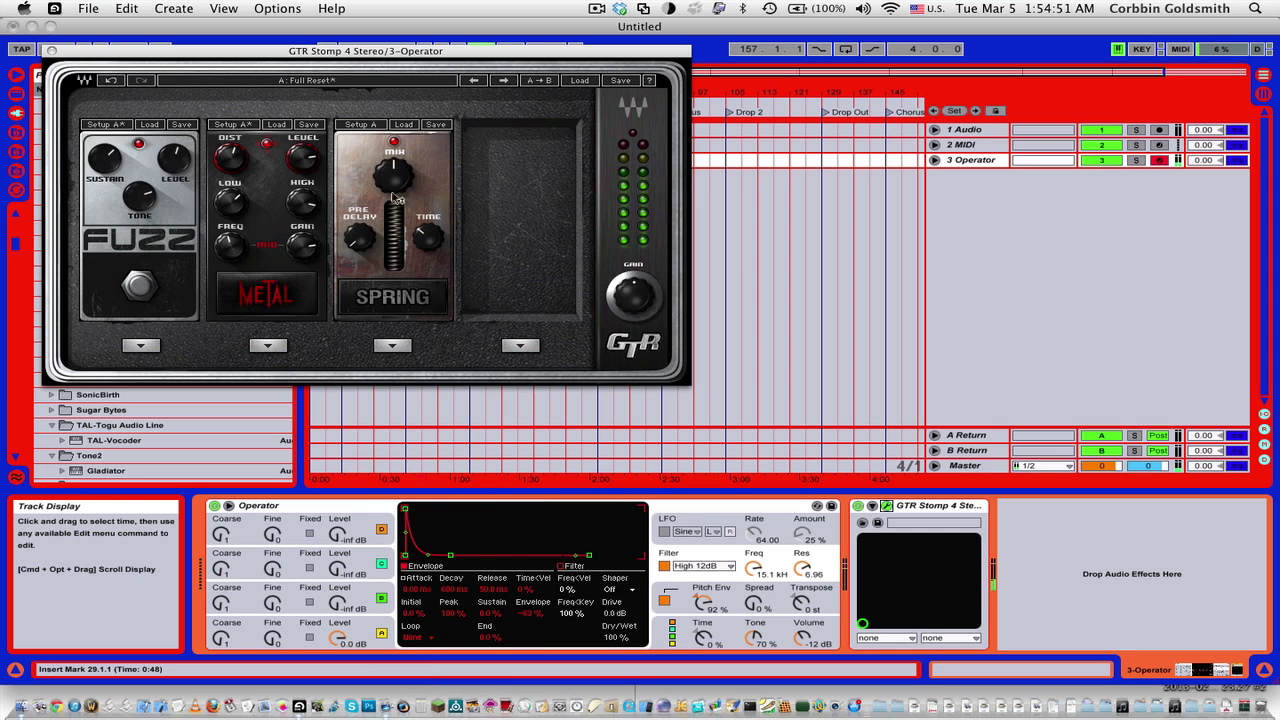
# - Adjust the Spring pedal's Mix, and set its Time to about 0.5 and its Pre Delay to about 20
pyautogui.click(352, 245)
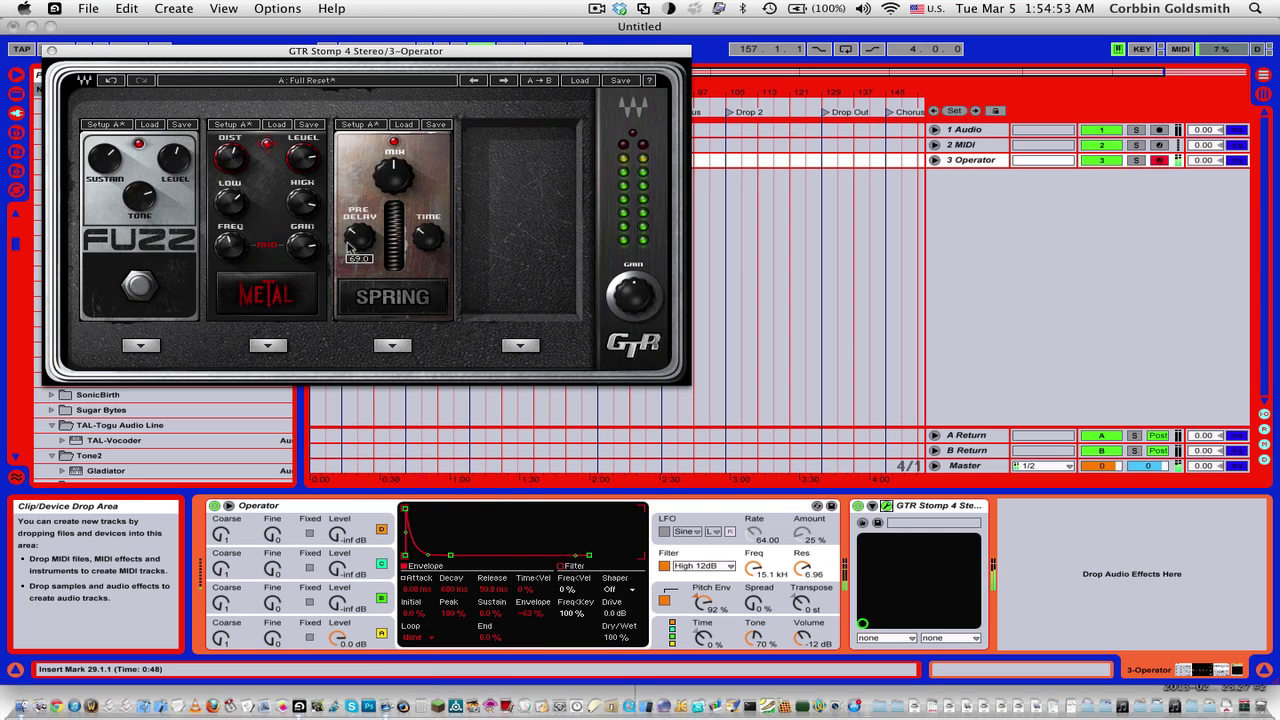
pyautogui.click(428, 237)
pyautogui.moveTo(428, 237); pyautogui.dragTo(432, 246)
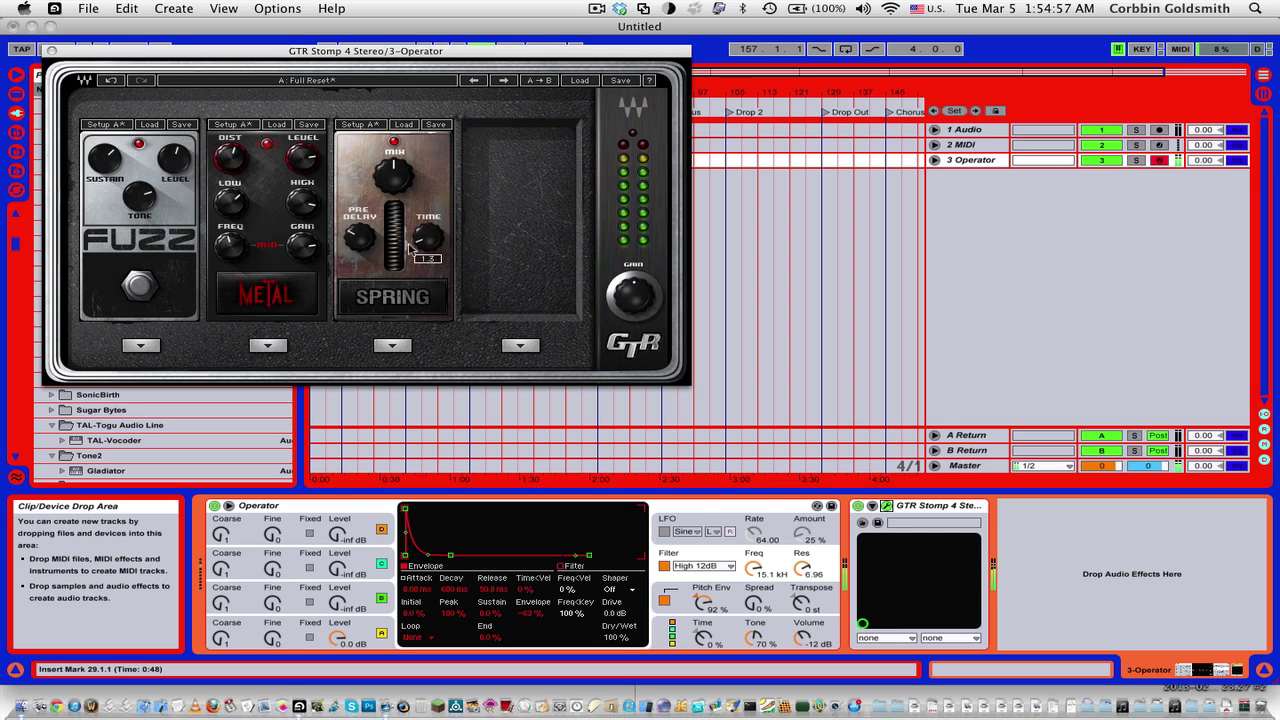
pyautogui.moveTo(416, 176); pyautogui.dragTo(406, 170)
pyautogui.moveTo(425, 235)
pyautogui.mouseDown()
pyautogui.moveTo(426, 246)
pyautogui.moveTo(414, 232)
pyautogui.moveTo(428, 252)
pyautogui.mouseUp()
pyautogui.moveTo(408, 201); pyautogui.dragTo(402, 192)
pyautogui.moveTo(407, 236)
pyautogui.mouseDown()
pyautogui.moveTo(358, 227)
pyautogui.moveTo(424, 236)
pyautogui.mouseUp()
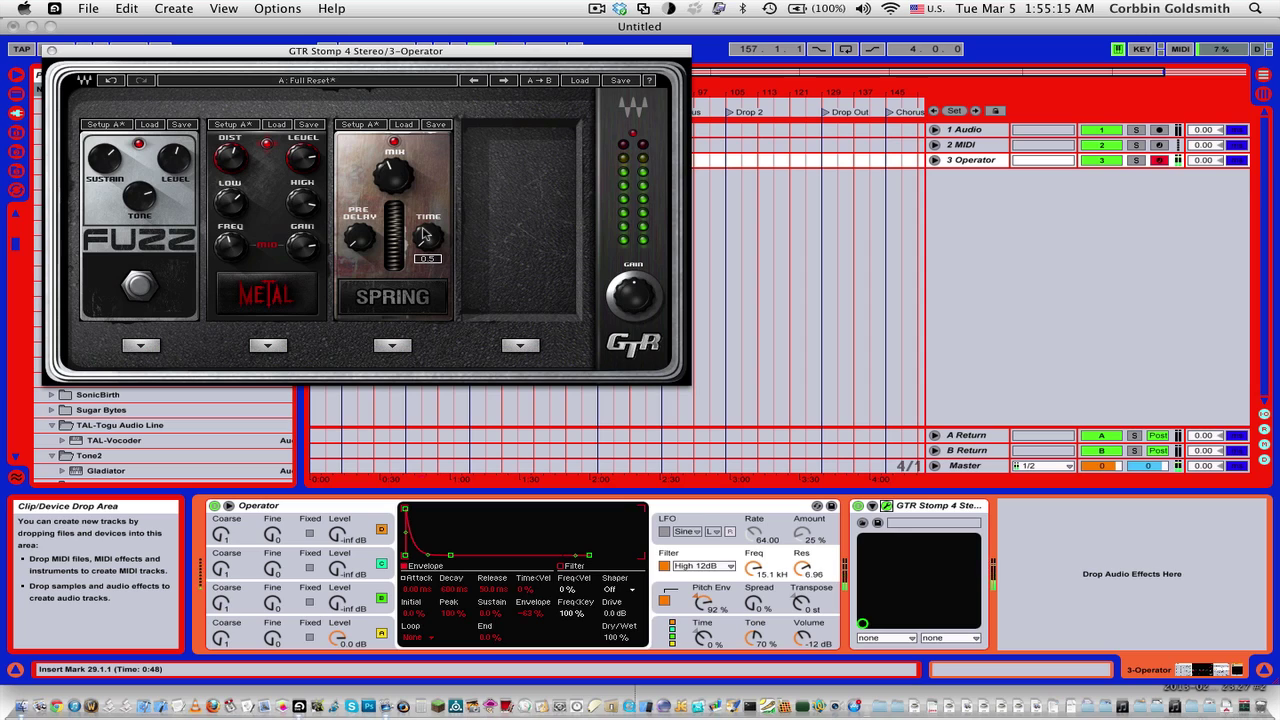
pyautogui.click(358, 244)
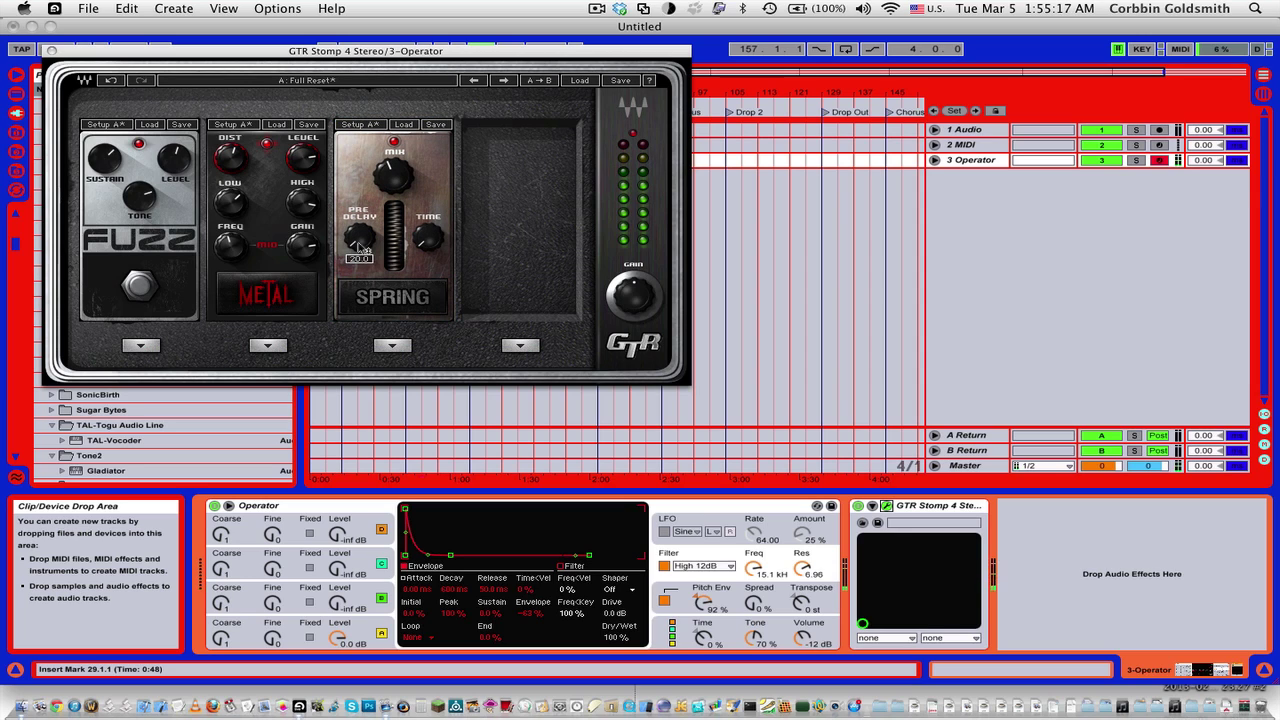
# - Add a Reverb pedal in the fourth slot of GTR Stomp 4
pyautogui.click(520, 347)
pyautogui.click(520, 347)
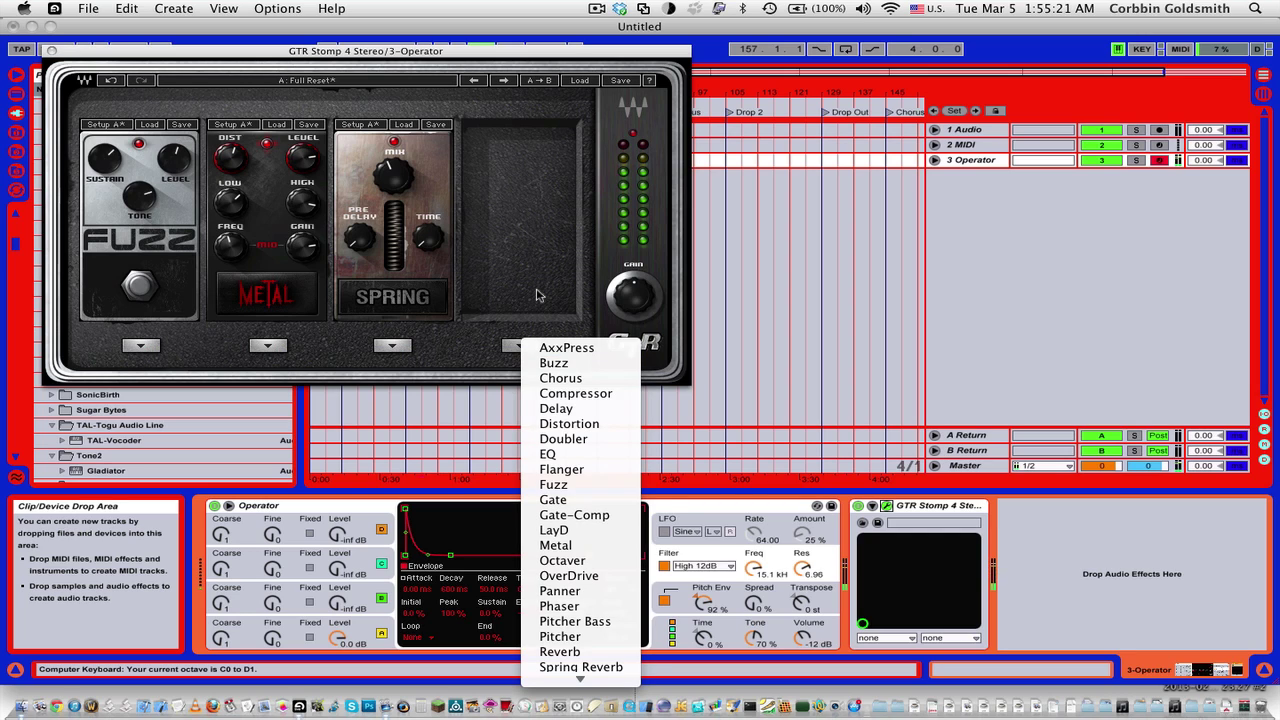
pyautogui.scroll(-3, 572, 423)
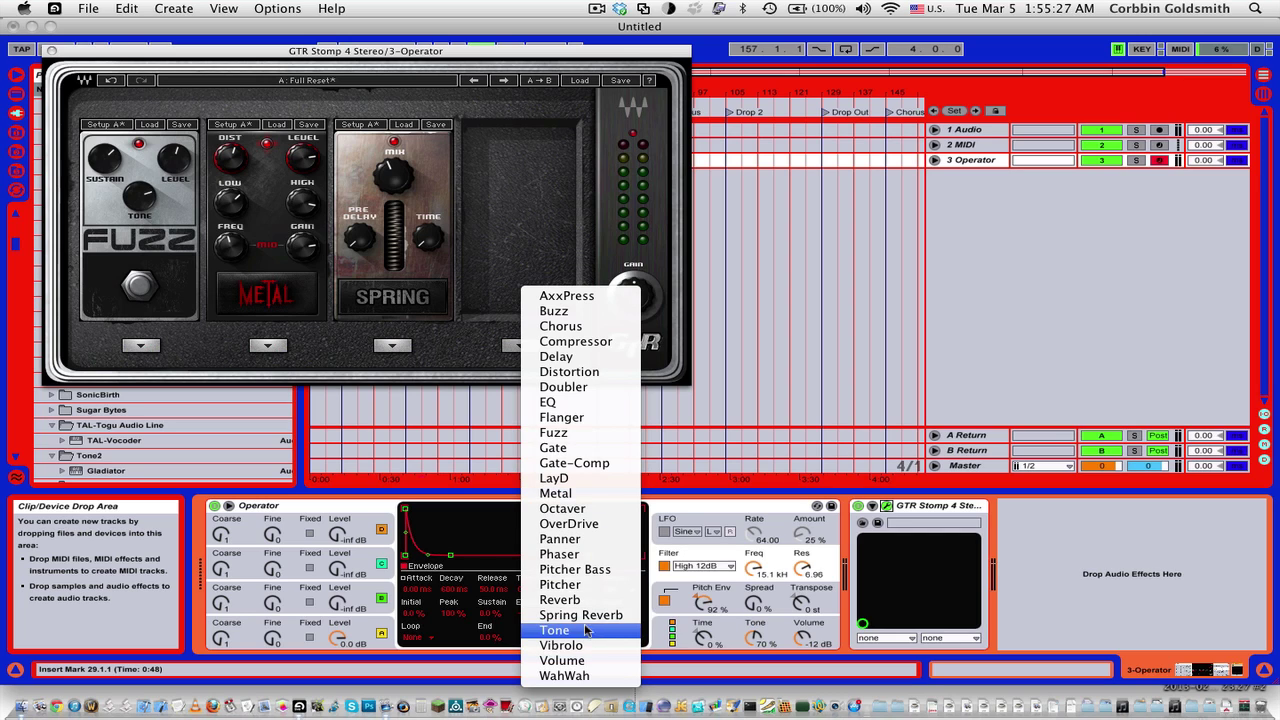
pyautogui.press('Escape')
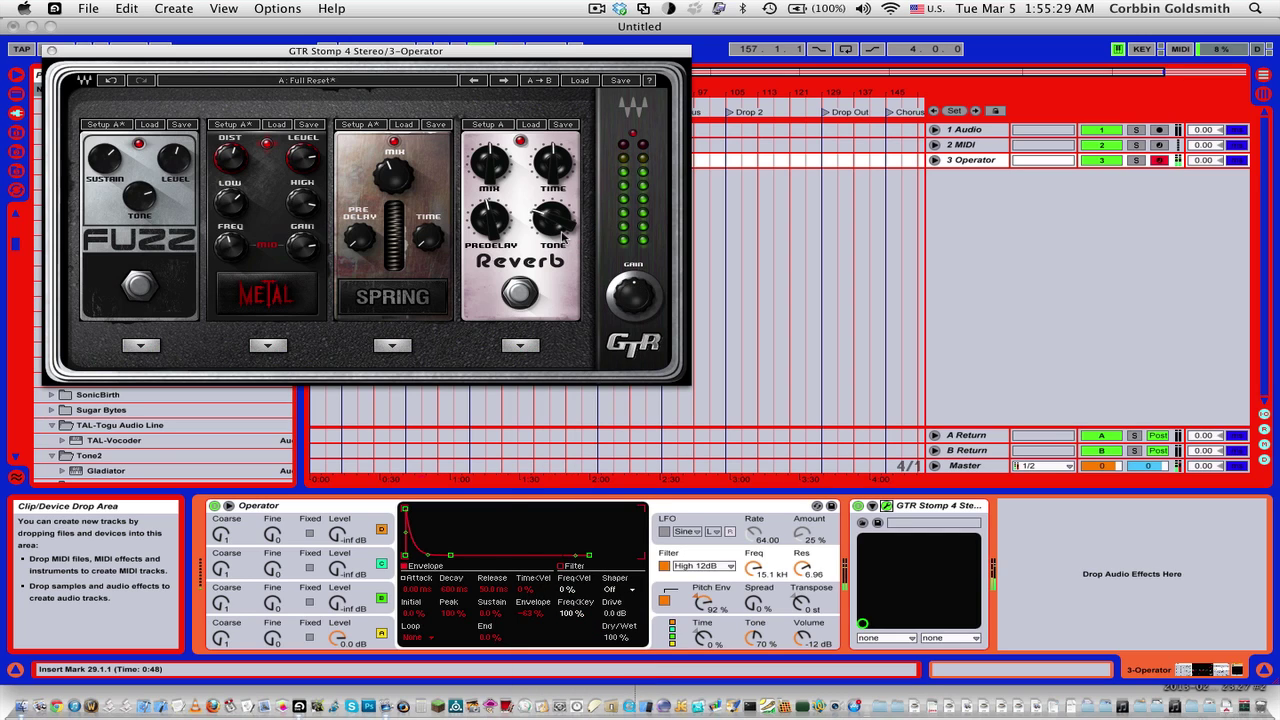
# - Adjust the Reverb pedal's Mix, Time, Predelay and Tone
pyautogui.moveTo(489, 164); pyautogui.dragTo(490, 205)
pyautogui.moveTo(552, 172); pyautogui.dragTo(557, 156)
pyautogui.moveTo(551, 224); pyautogui.dragTo(483, 221)
pyautogui.moveTo(490, 165); pyautogui.dragTo(490, 158)
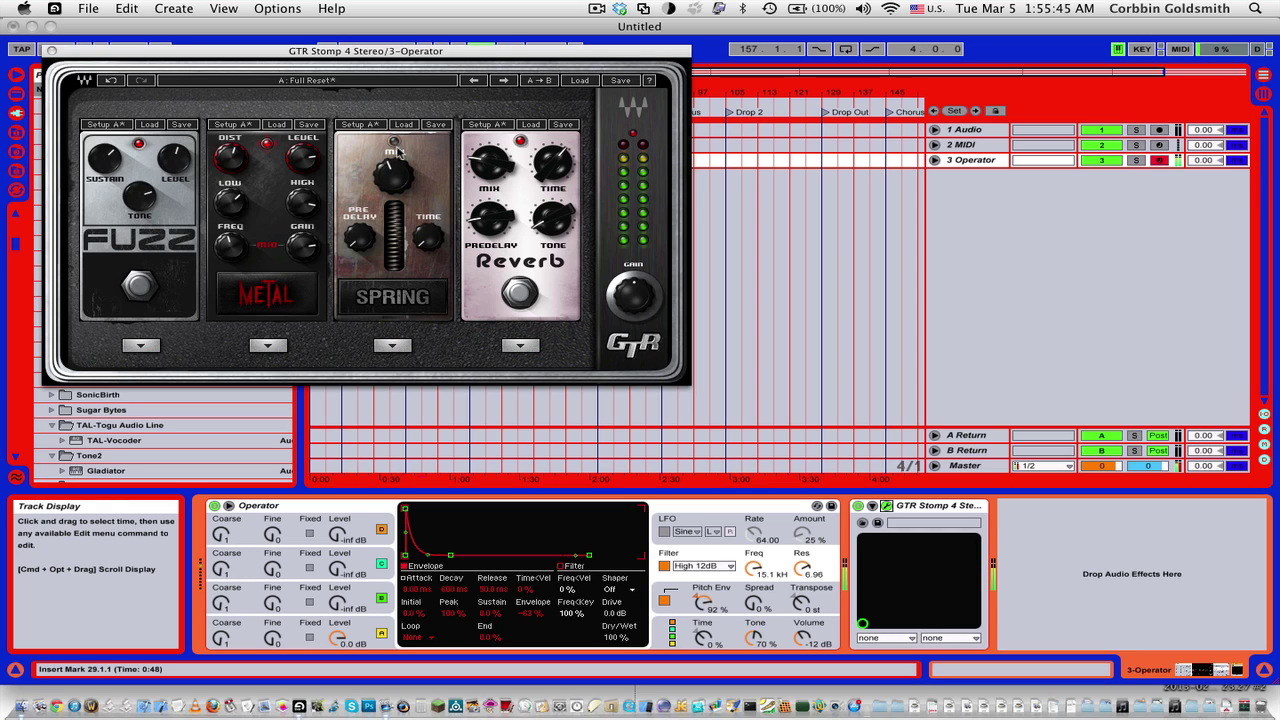
pyautogui.click(395, 348)
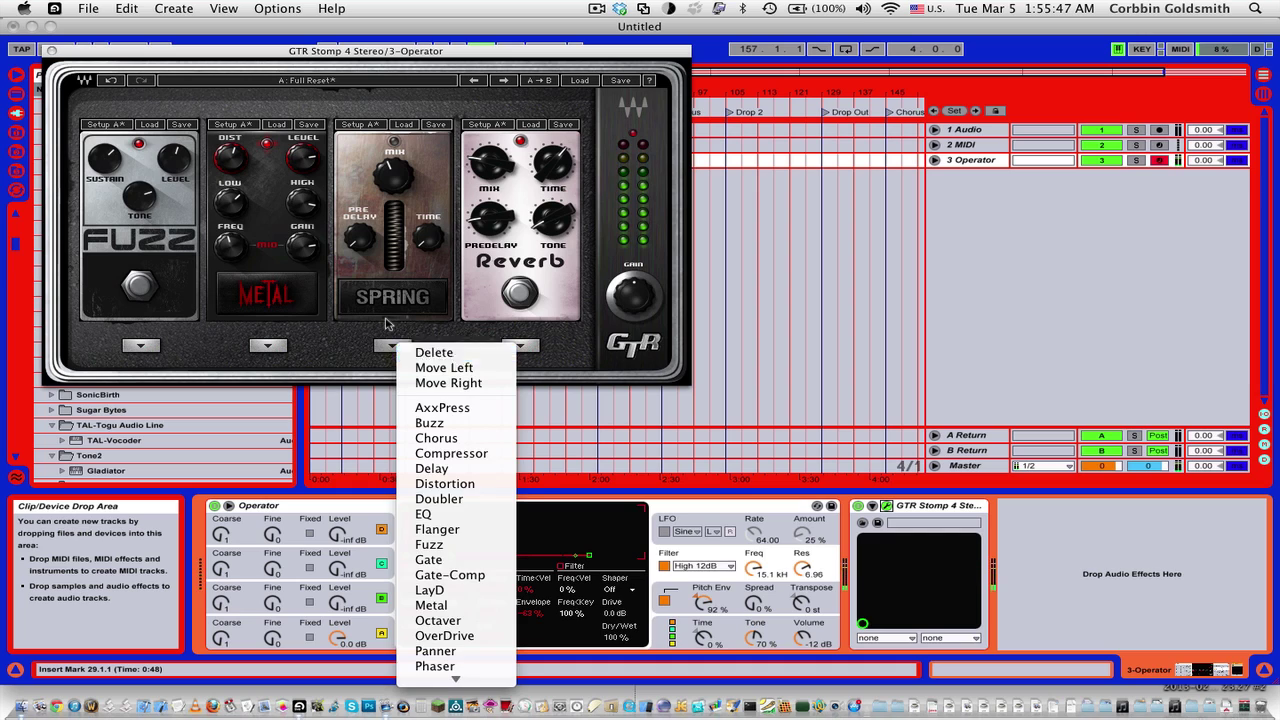
pyautogui.click(388, 322)
pyautogui.press('XF86AudioLowerVolume')
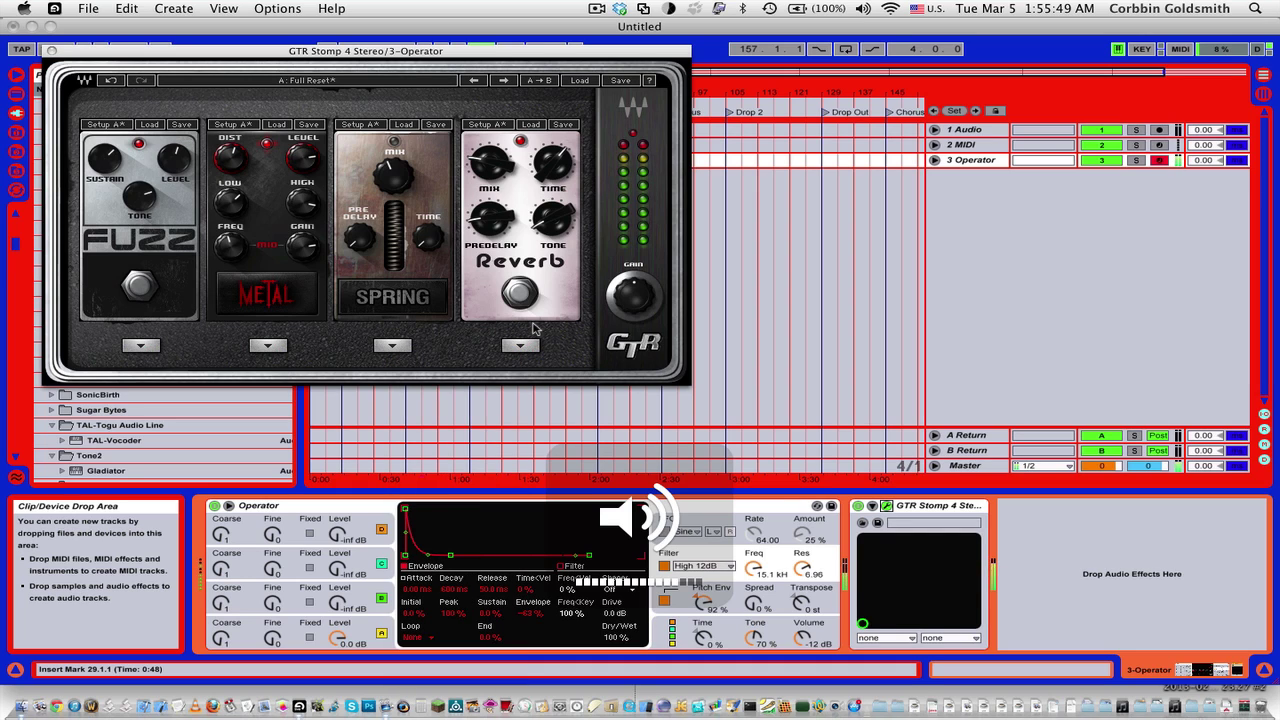
# - Fine-tune the Reverb pedal's Mix and close the GTR Stomp 4 window
pyautogui.moveTo(484, 163)
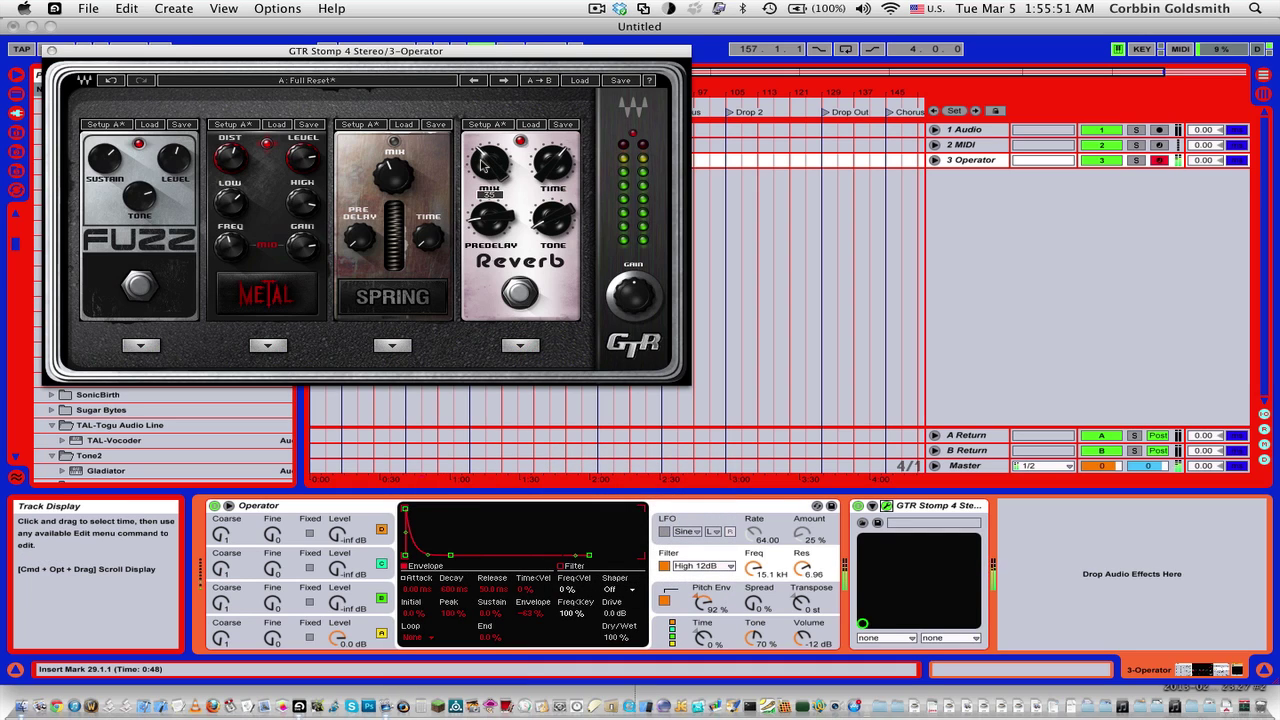
pyautogui.moveTo(483, 163); pyautogui.dragTo(485, 167)
pyautogui.click(52, 51)
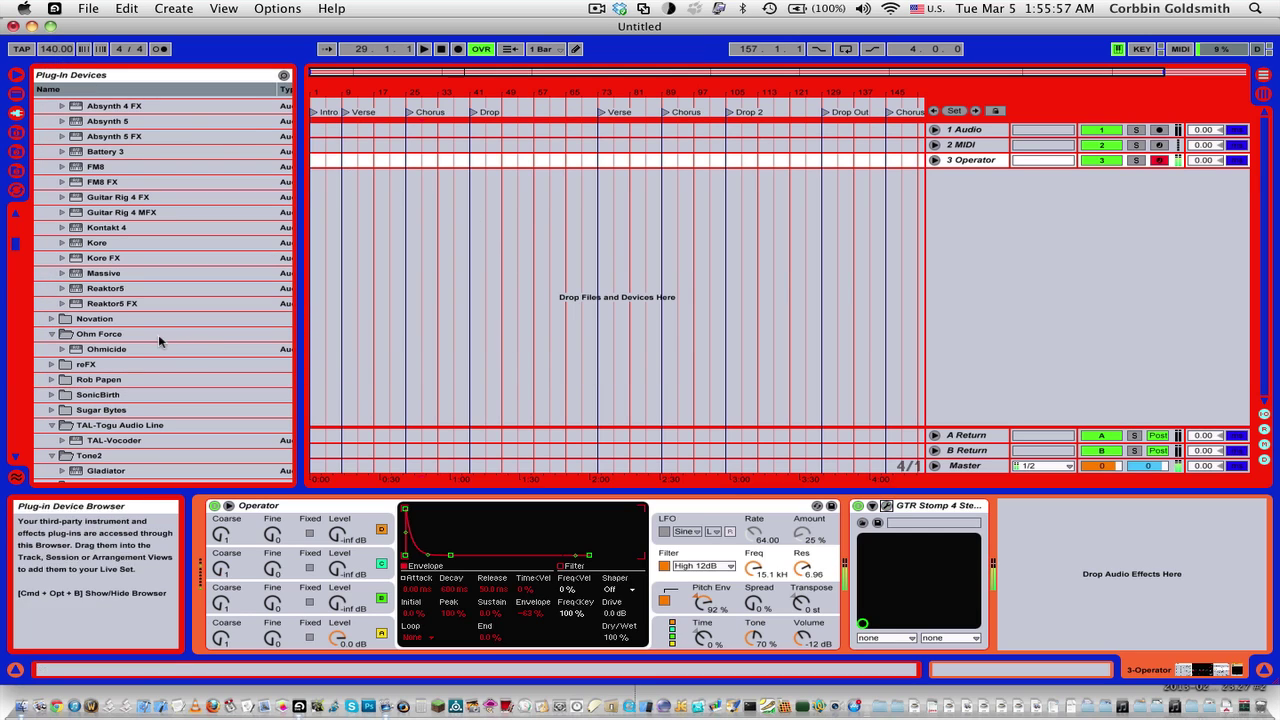
# - Open the Live Devices browser and add another Operator instrument on a new track below the existing ones
pyautogui.press('z')
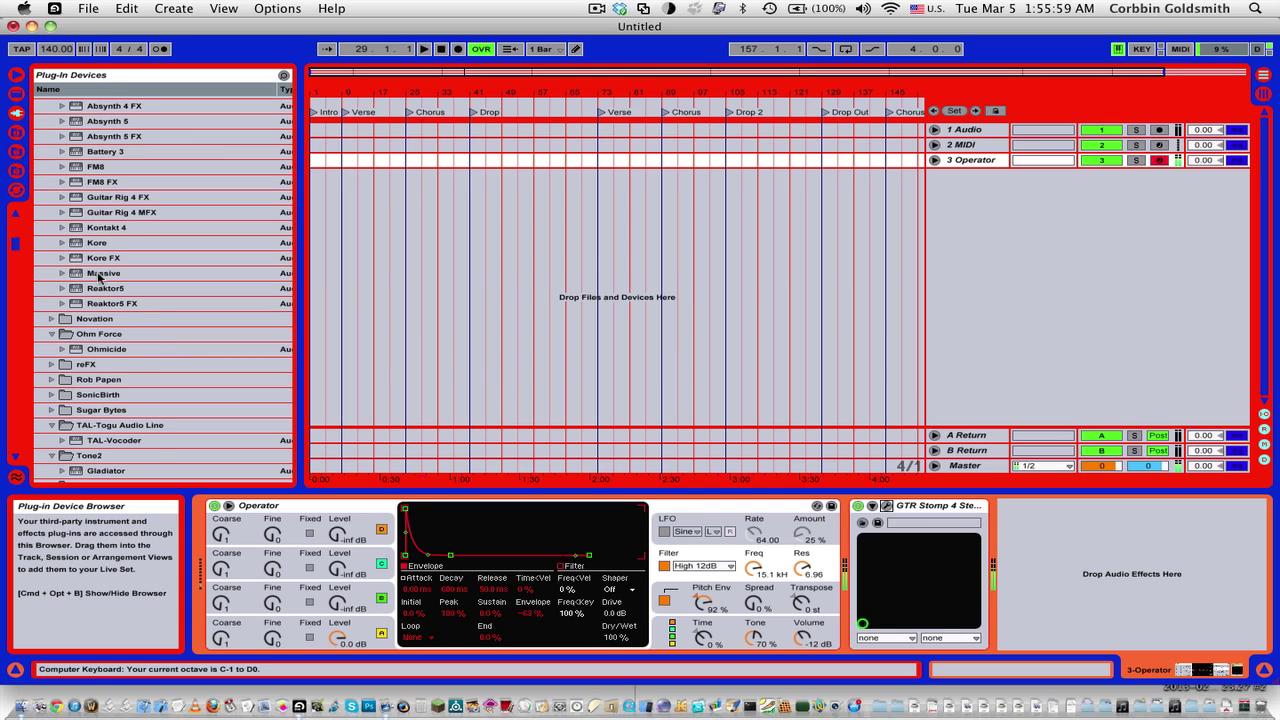
pyautogui.press('x')
pyautogui.scroll(15, 104, 277)
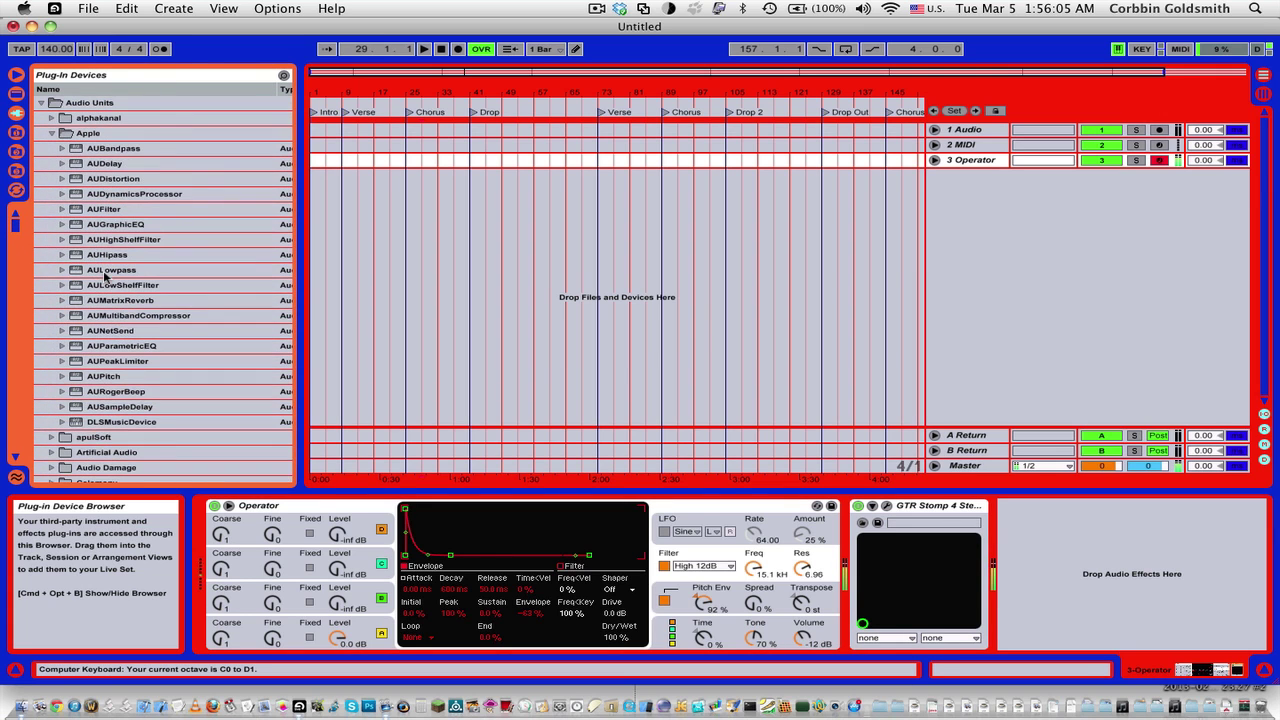
pyautogui.click(15, 93)
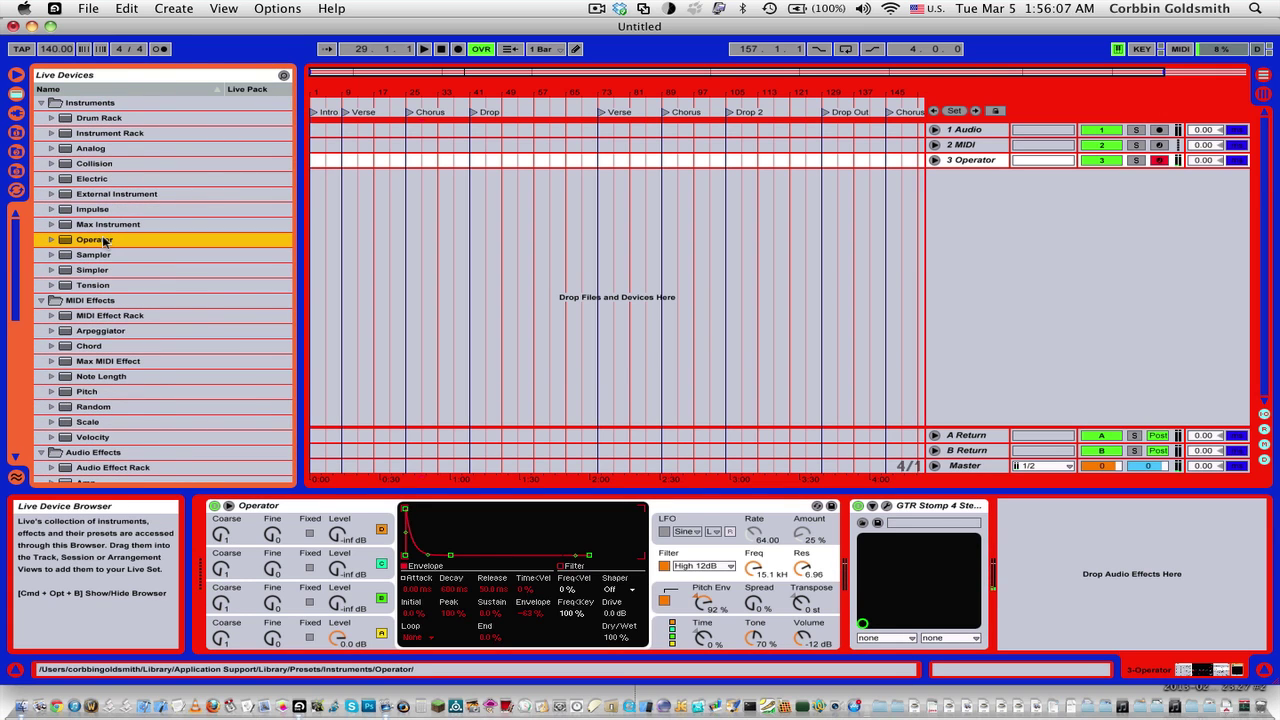
pyautogui.moveTo(299, 254); pyautogui.dragTo(531, 271)
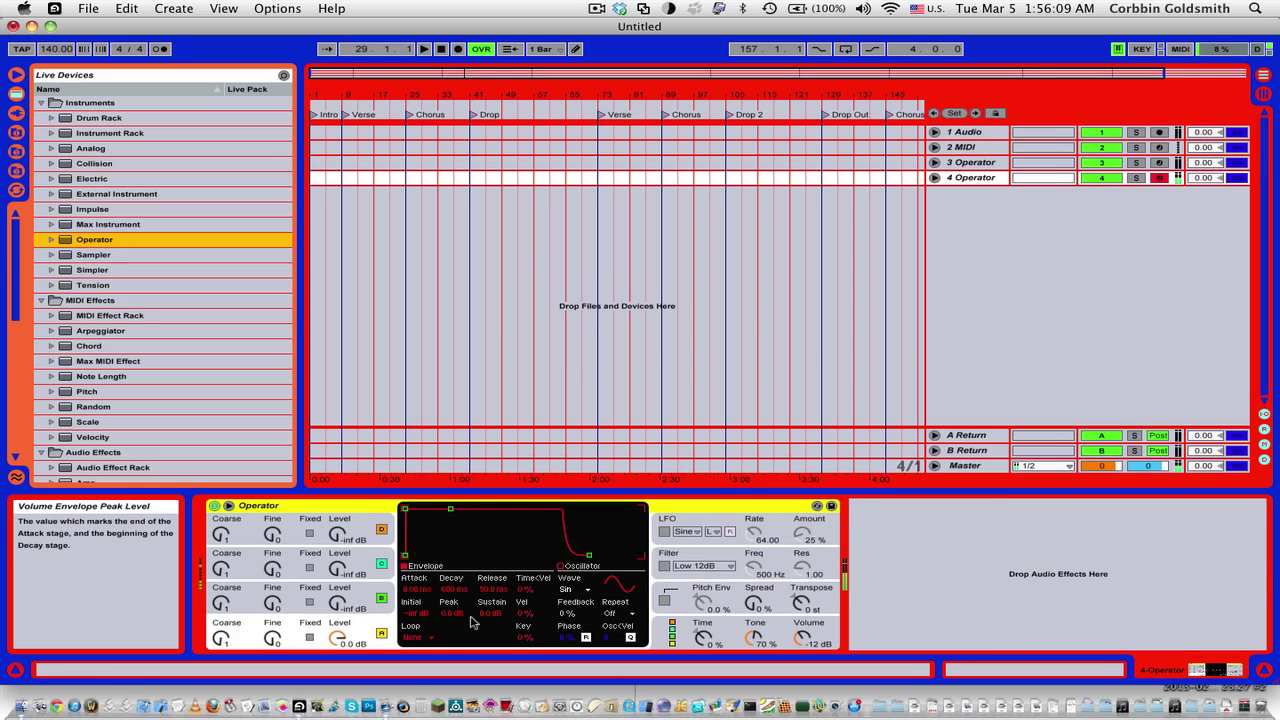
# - Set oscillator B's Level to -24 dB and its Coarse to 1 in the new Operator
pyautogui.moveTo(345, 598); pyautogui.dragTo(345, 575)
pyautogui.click(221, 601)
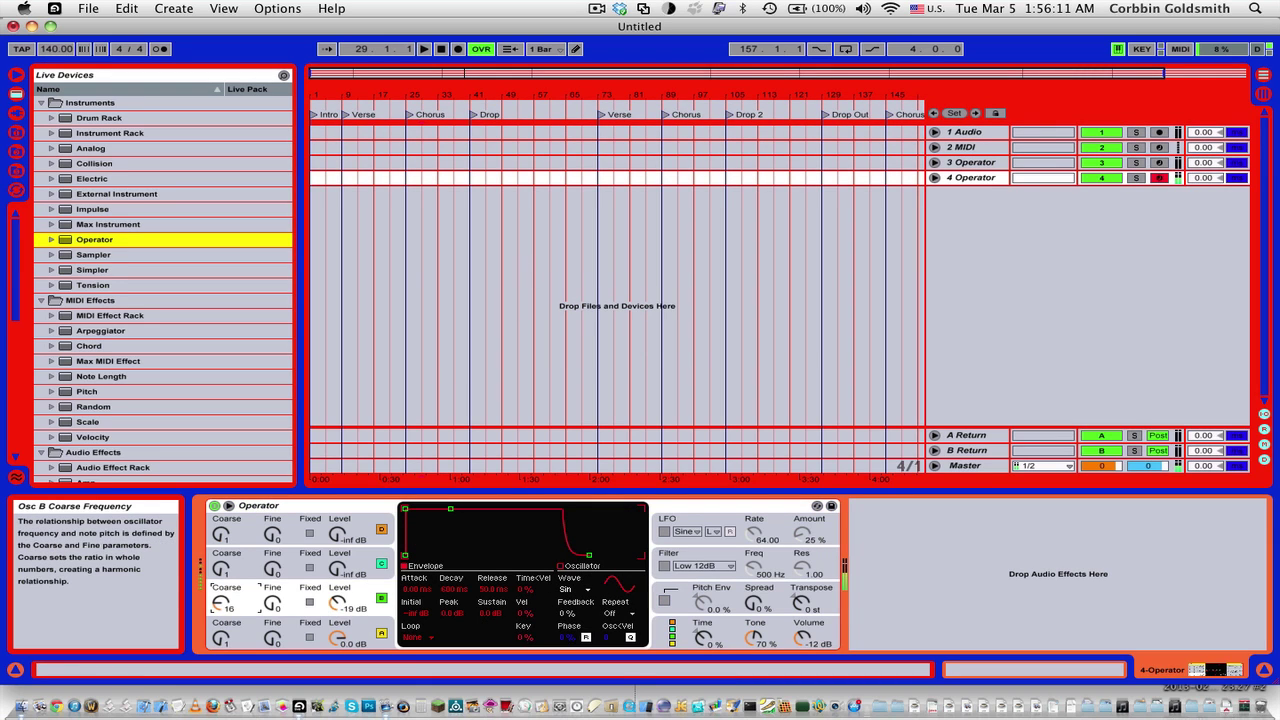
pyautogui.moveTo(228, 610); pyautogui.dragTo(228, 585)
pyautogui.click(337, 603)
pyautogui.click(221, 603)
# - Draw a custom waveform for oscillator B with a strong 16th partial and varying amplitudes for the partials below it
pyautogui.click(561, 566)
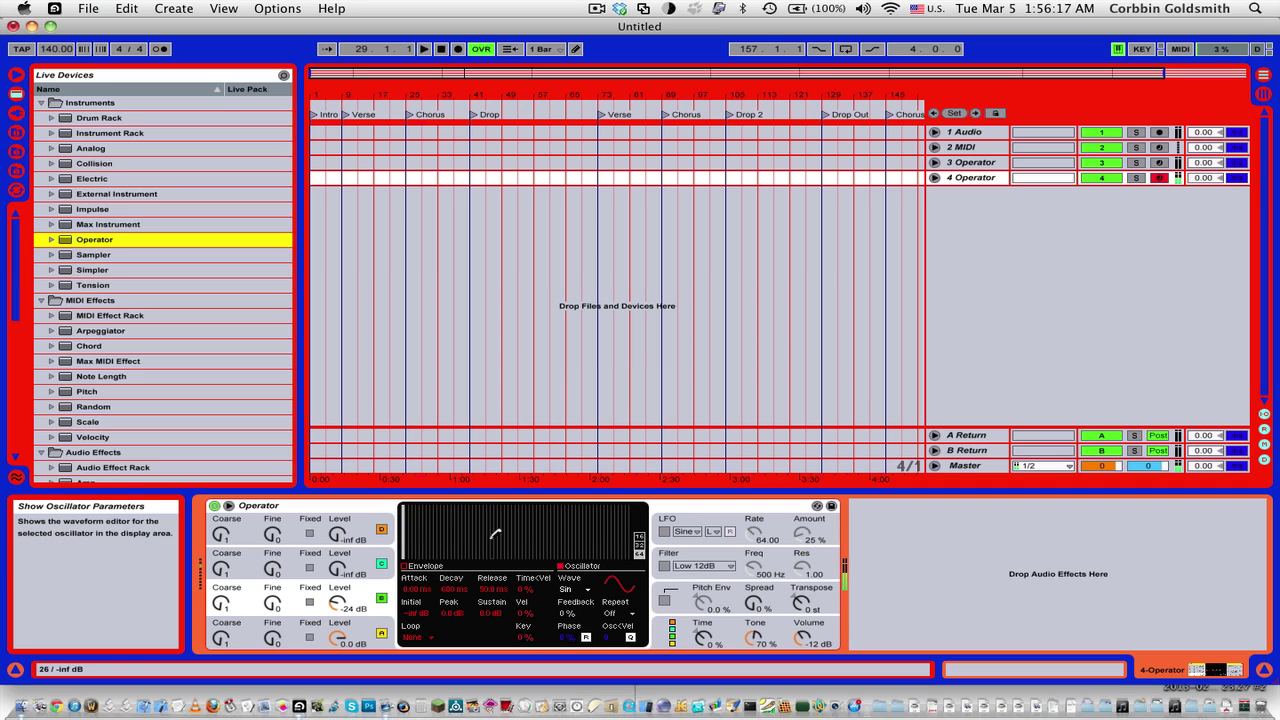
pyautogui.click(459, 525)
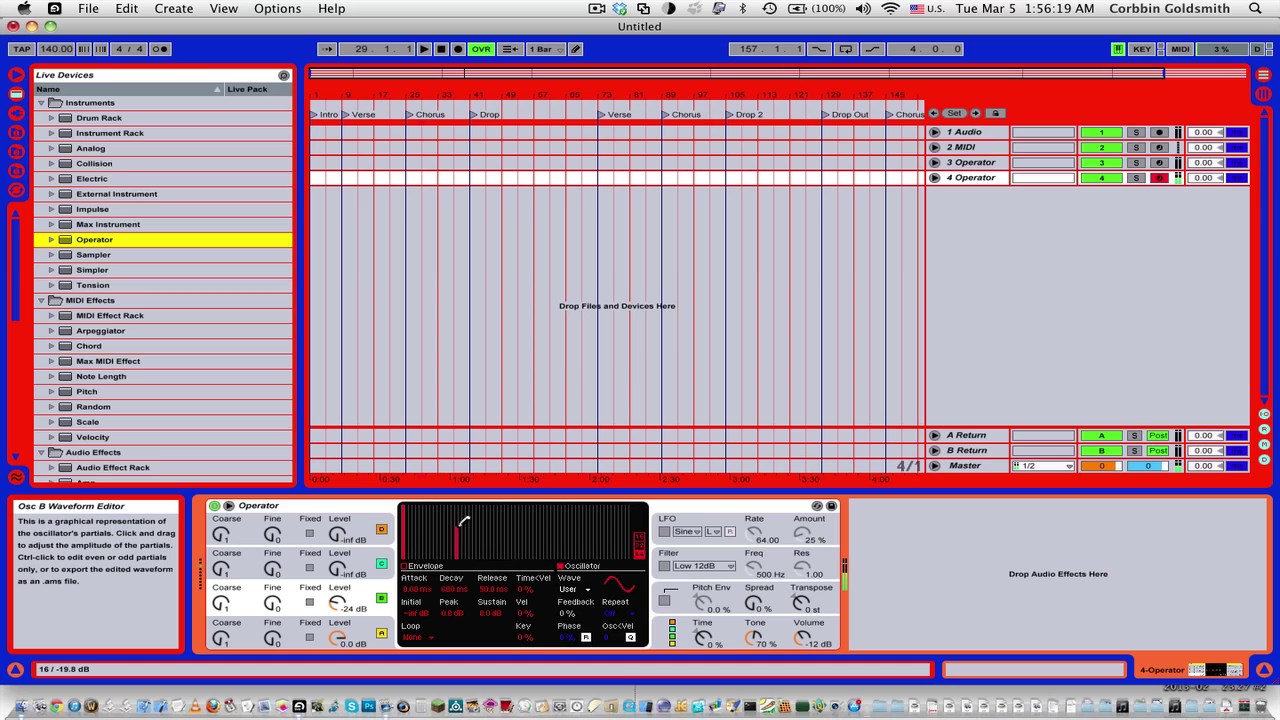
pyautogui.moveTo(463, 512)
pyautogui.mouseDown()
pyautogui.moveTo(463, 494)
pyautogui.moveTo(431, 531)
pyautogui.mouseUp()
pyautogui.click(405, 531)
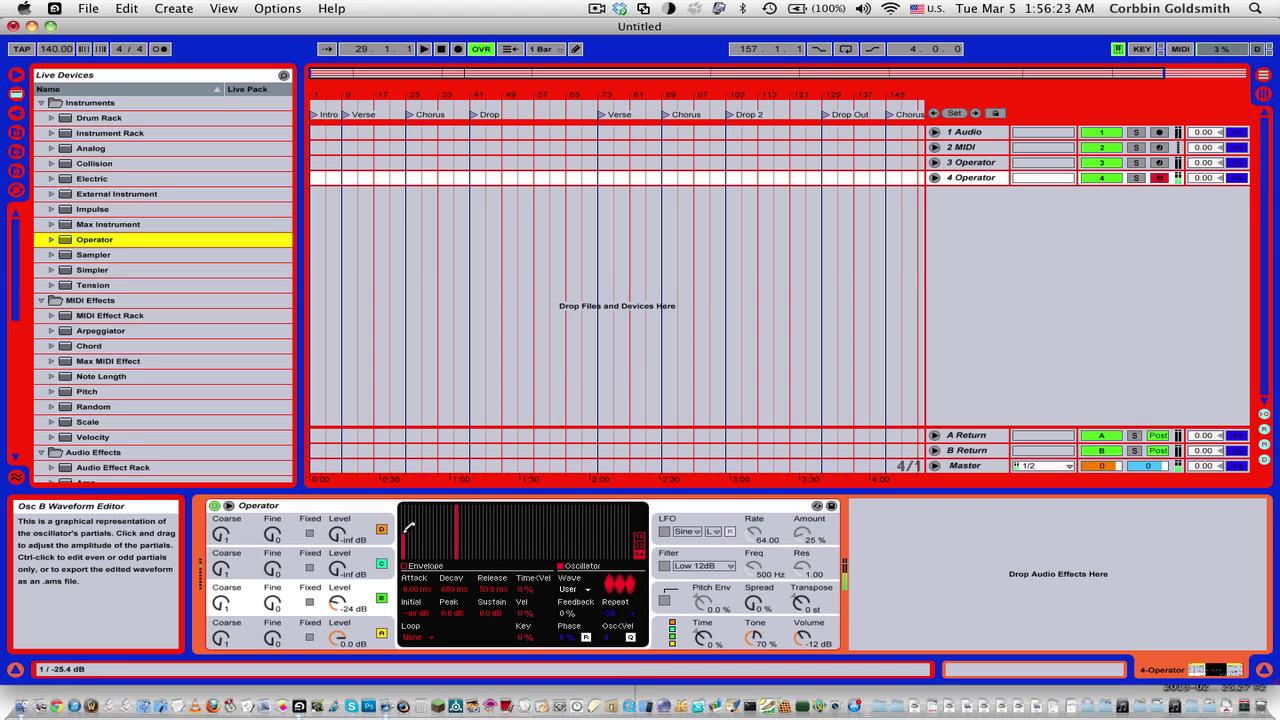
pyautogui.moveTo(409, 520)
pyautogui.mouseDown()
pyautogui.moveTo(417, 560)
pyautogui.moveTo(434, 537)
pyautogui.moveTo(455, 548)
pyautogui.moveTo(422, 540)
pyautogui.mouseUp()
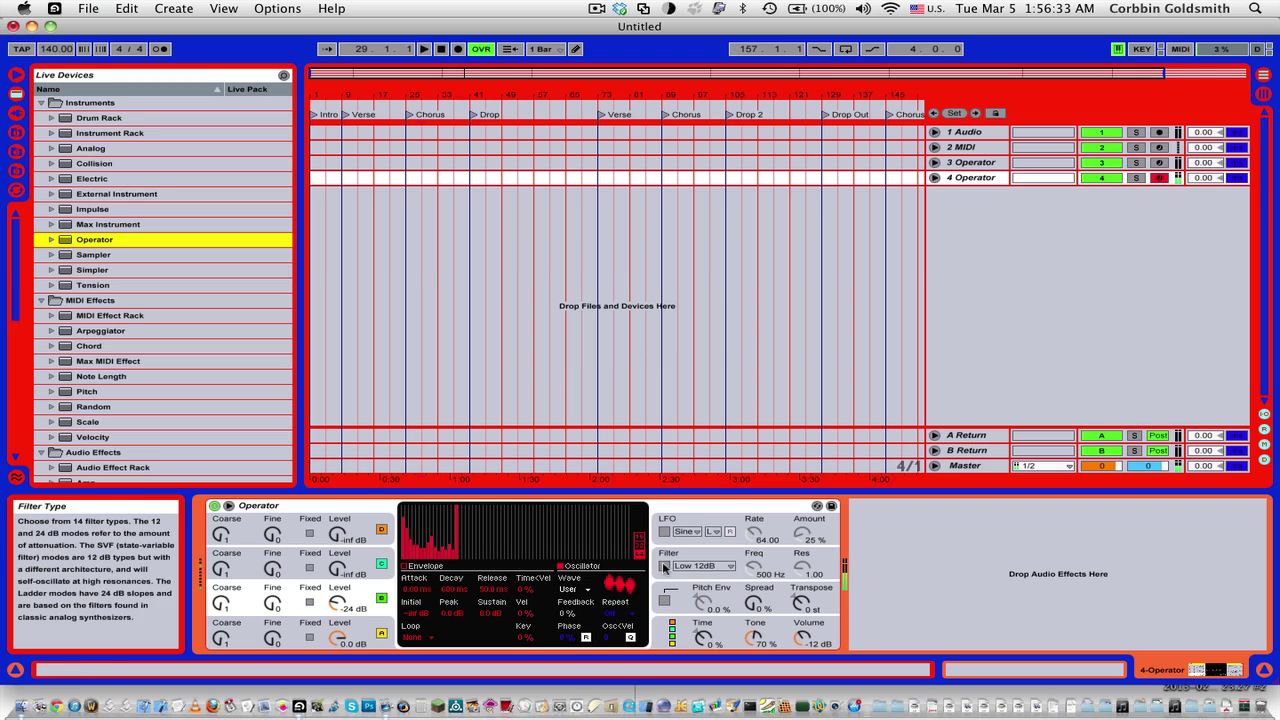
# - Enable Operator's Low 12dB filter and set its Freq to 7.50 kHz and its Res to 10.0
pyautogui.click(664, 566)
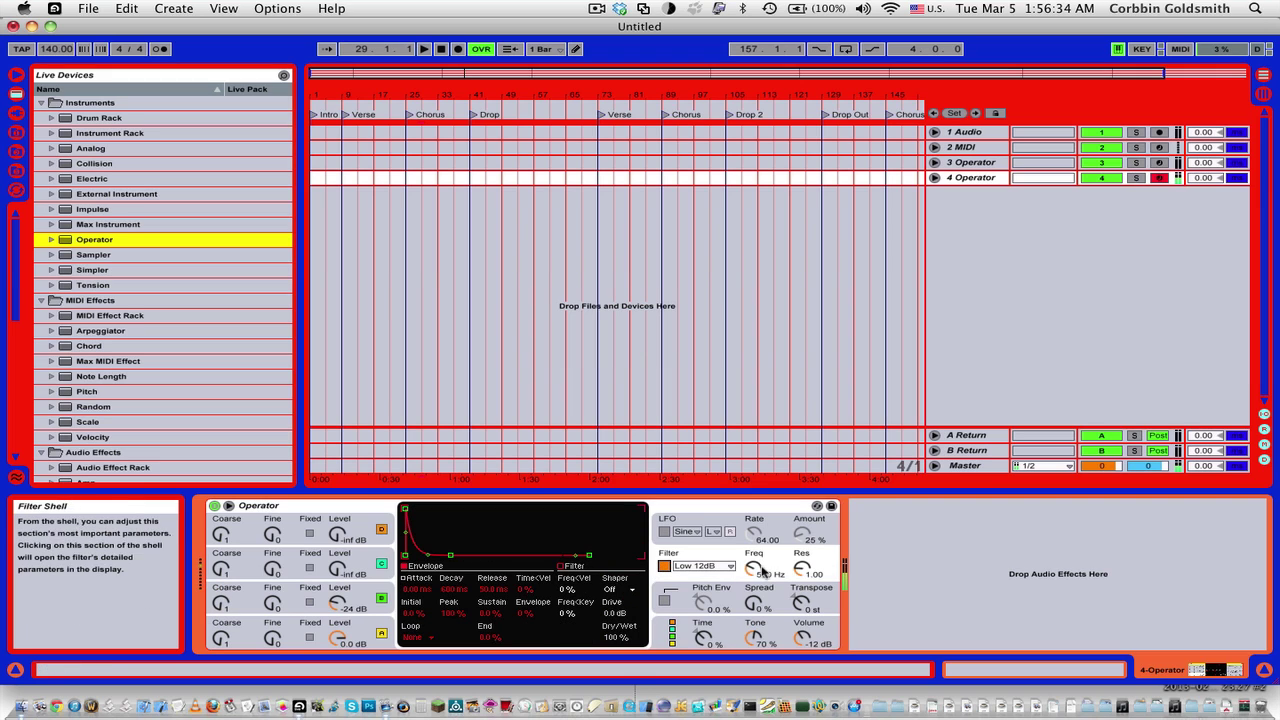
pyautogui.click(566, 614)
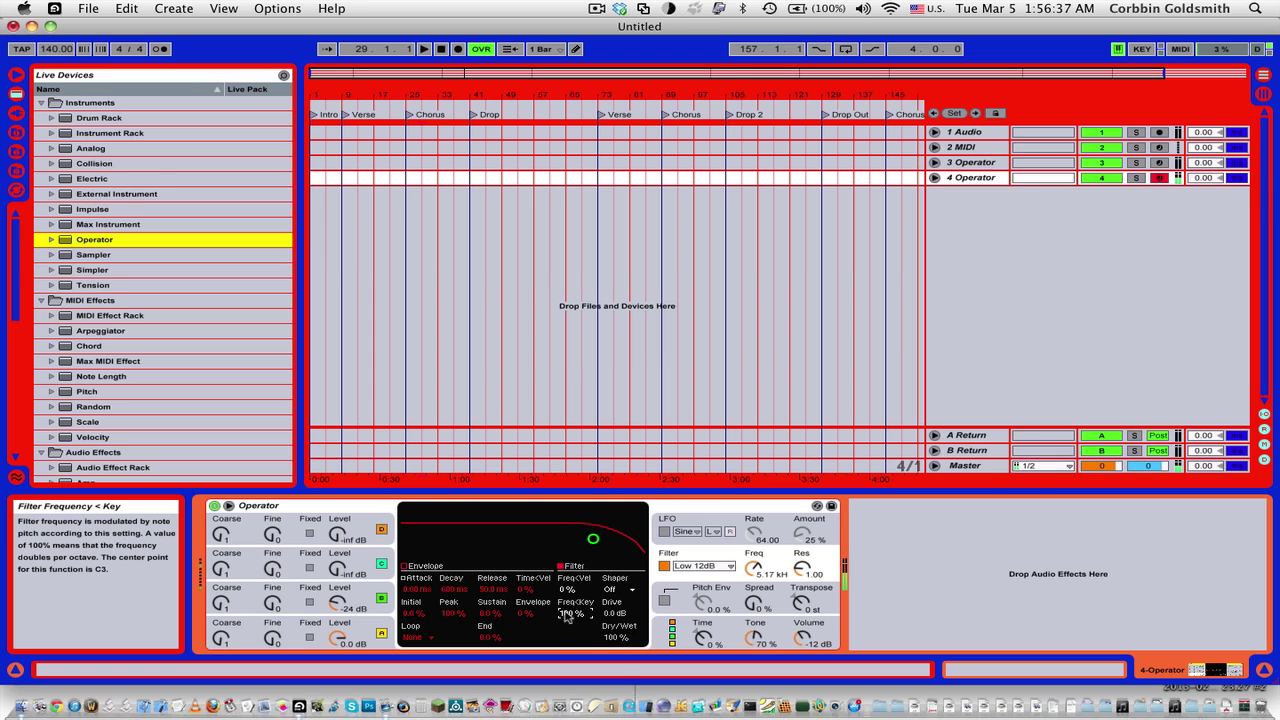
pyautogui.click(360, 632)
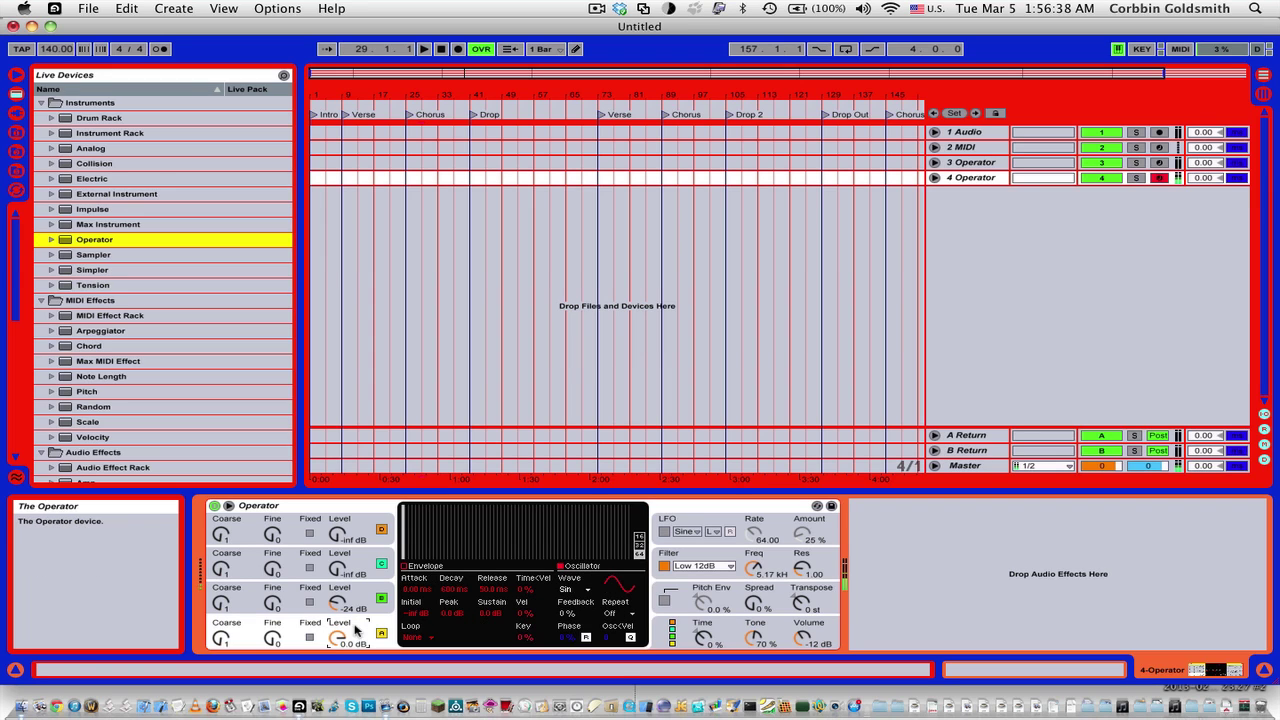
pyautogui.click(754, 570)
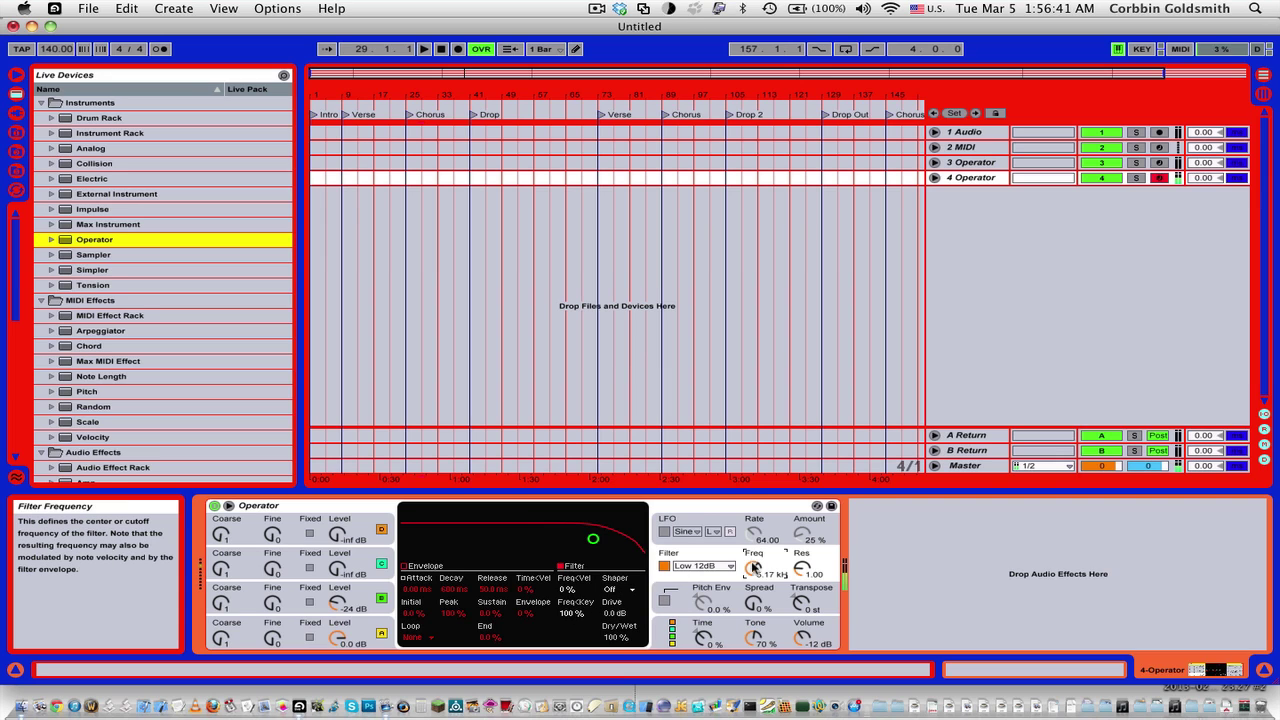
pyautogui.moveTo(754, 568); pyautogui.dragTo(754, 510)
pyautogui.moveTo(802, 570); pyautogui.dragTo(802, 530)
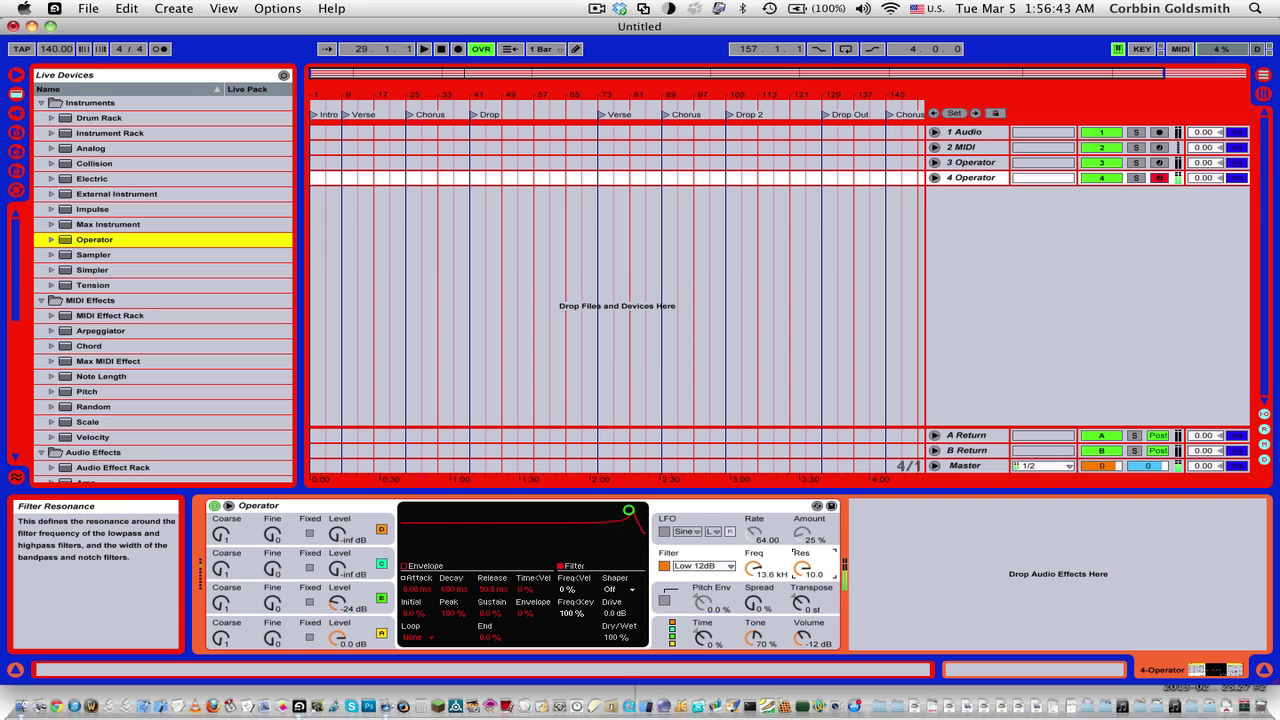
pyautogui.moveTo(754, 568); pyautogui.dragTo(754, 597)
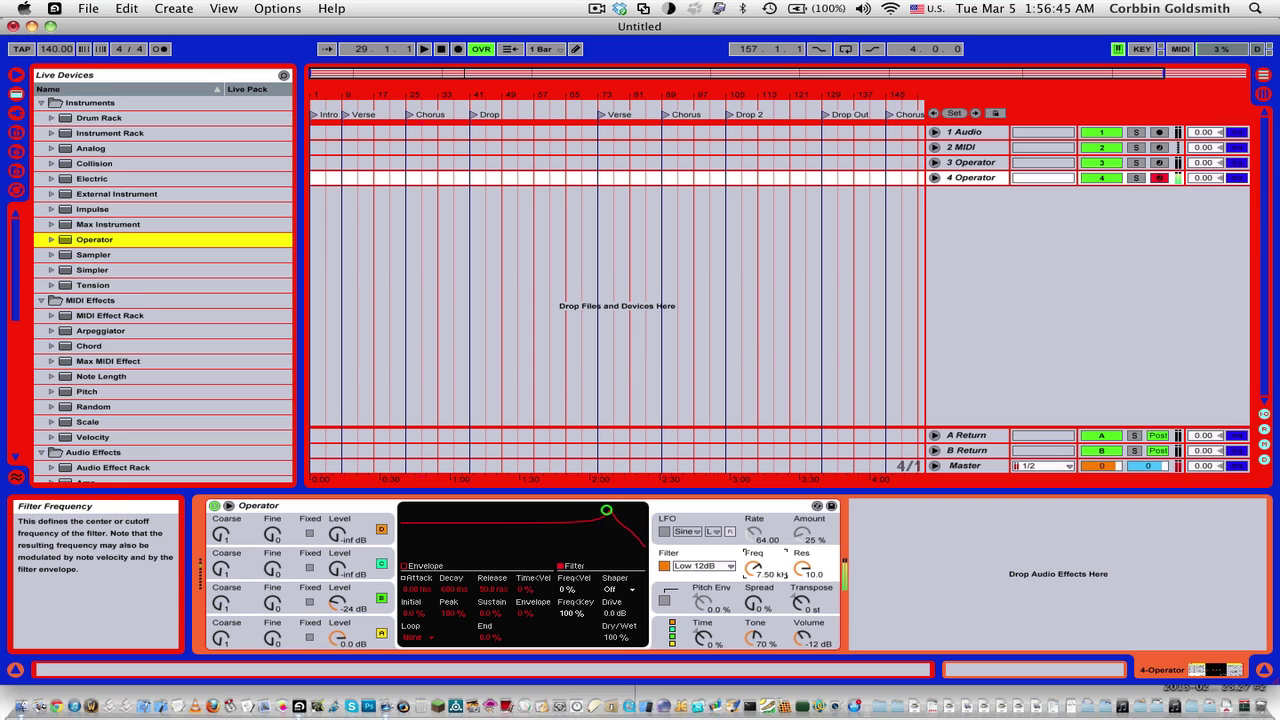
# - Set the filter's Shaper to Hard and its Freq to 7.88 kHz
pyautogui.click(613, 589)
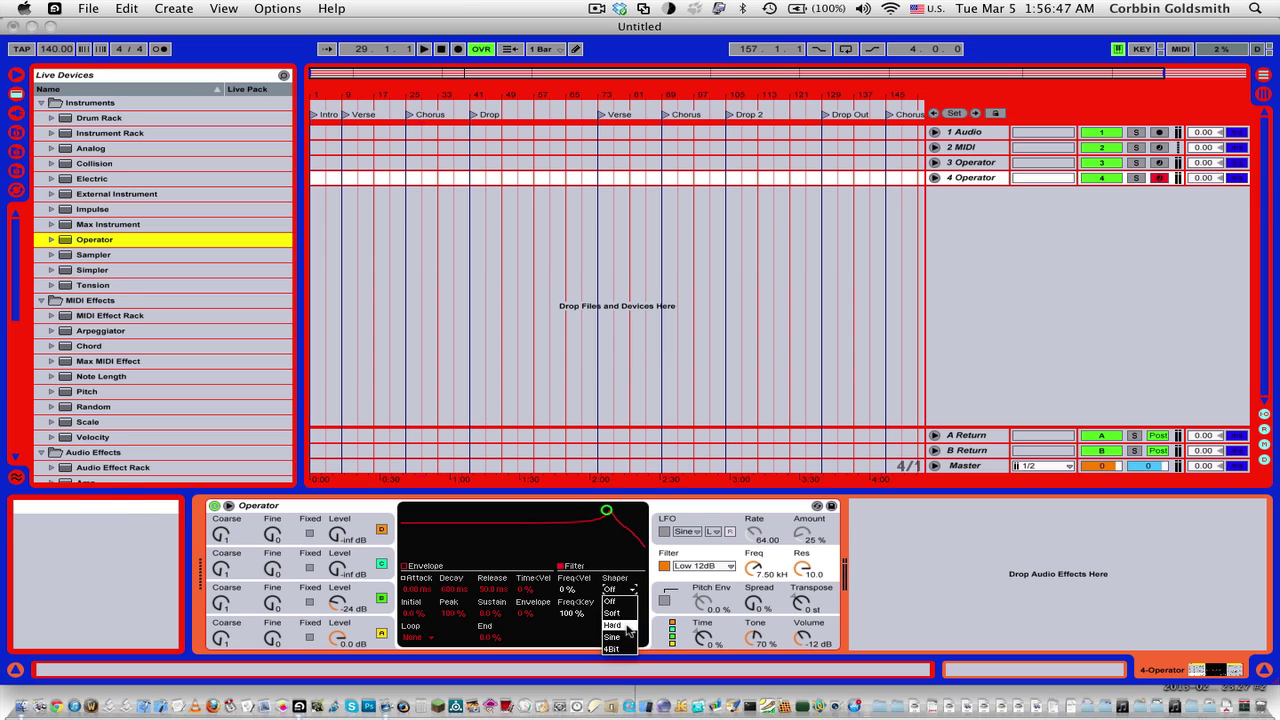
pyautogui.click(627, 628)
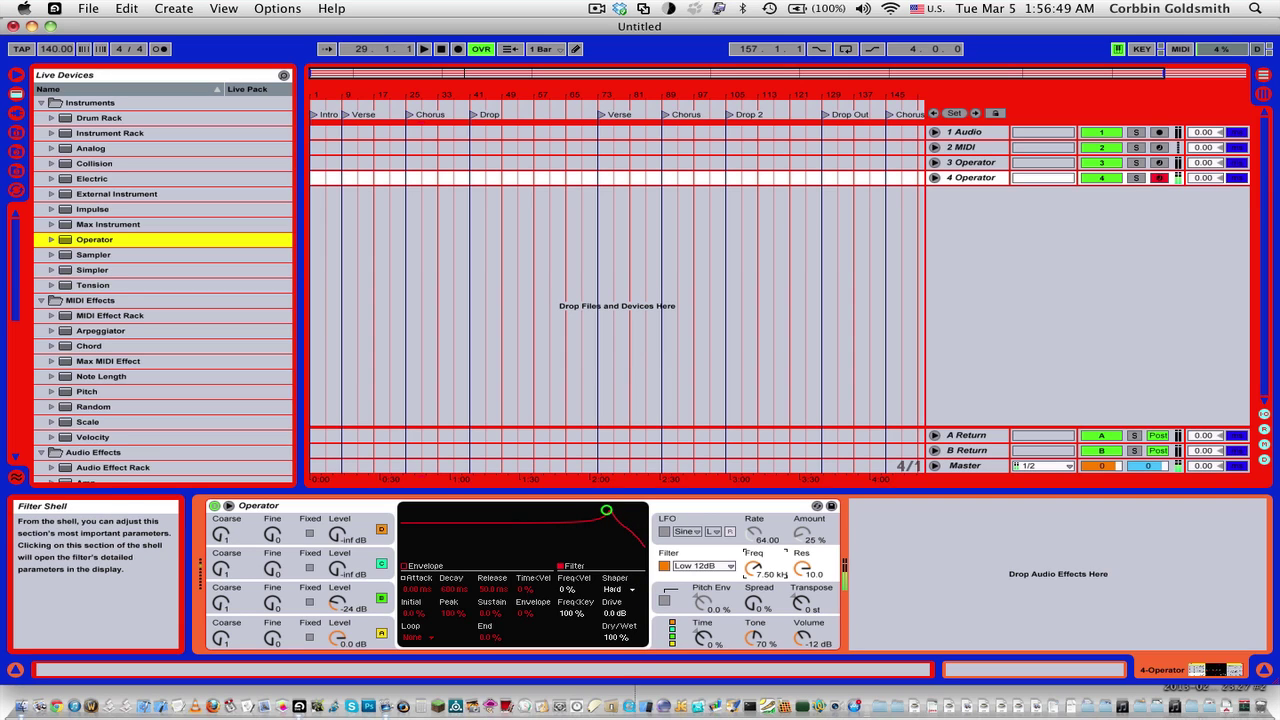
pyautogui.moveTo(754, 568); pyautogui.dragTo(754, 565)
pyautogui.press('z')
pyautogui.press('z')
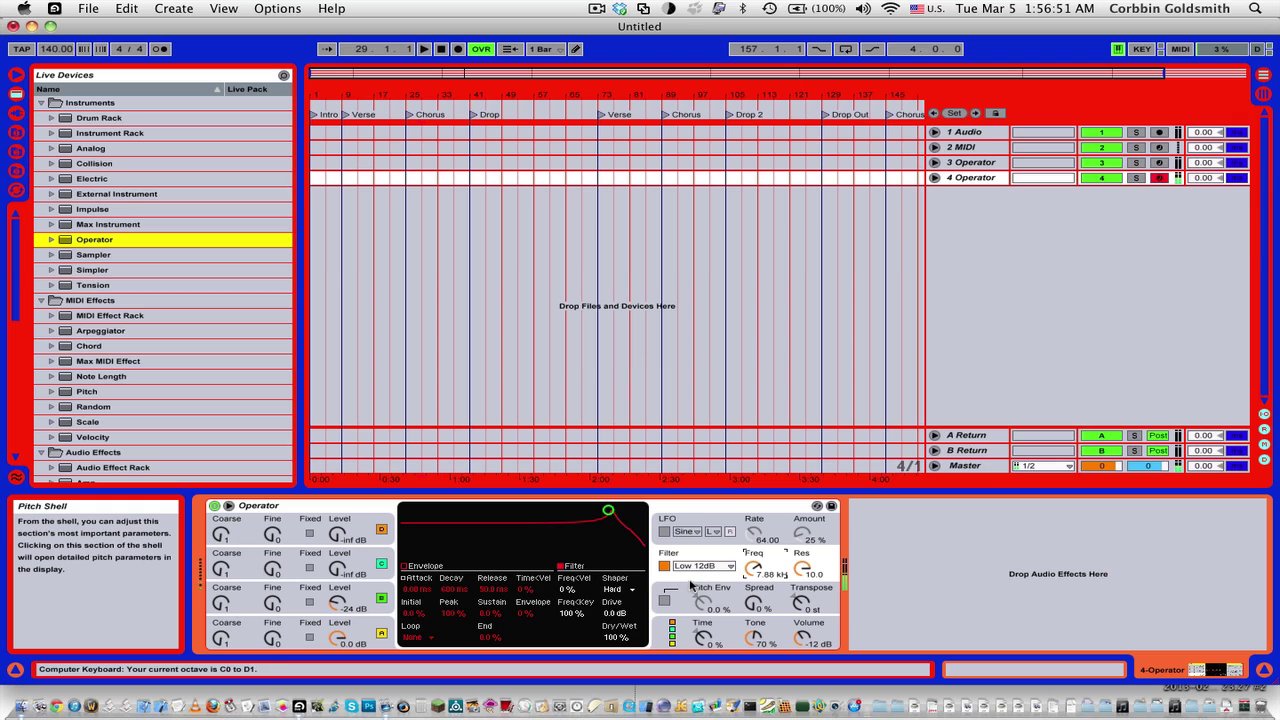
# - Raise the 15th partial of oscillator B's waveform to about -2.12 dB and set the oscillator's Level to -18 dB
pyautogui.click(224, 602)
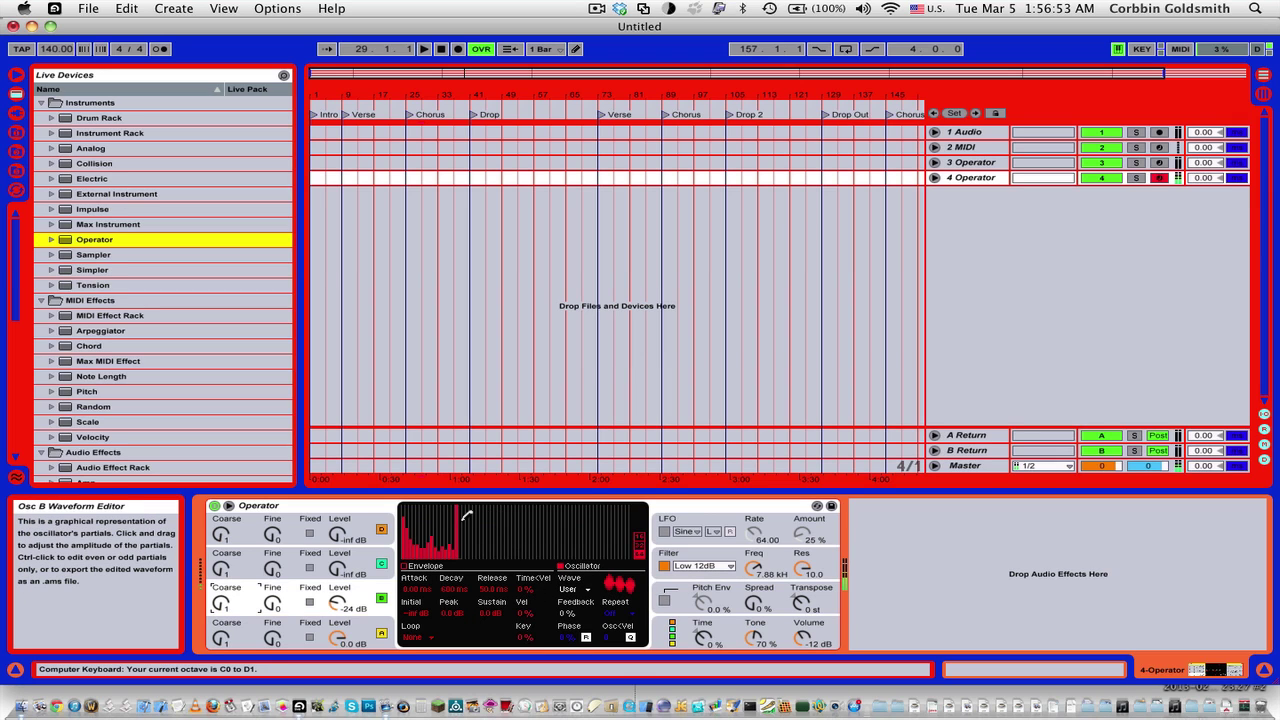
pyautogui.moveTo(460, 512)
pyautogui.mouseDown()
pyautogui.moveTo(460, 530)
pyautogui.moveTo(458, 503)
pyautogui.mouseUp()
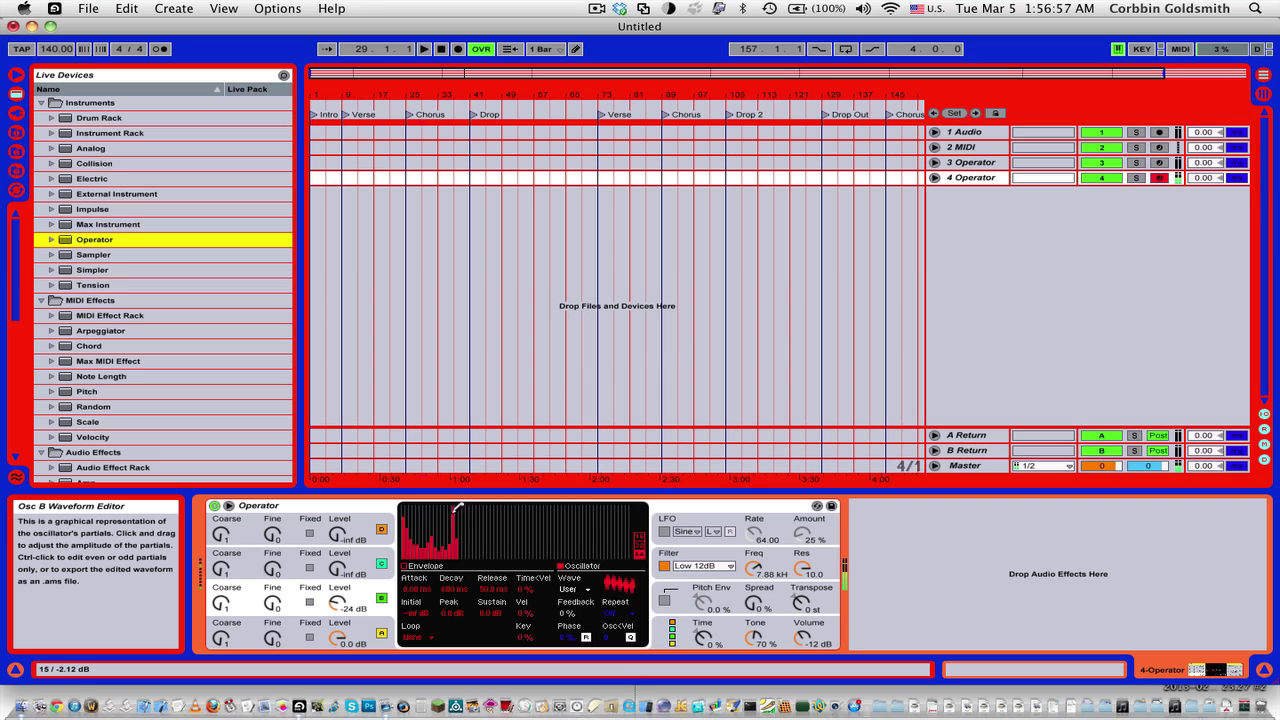
pyautogui.moveTo(337, 604); pyautogui.dragTo(337, 600)
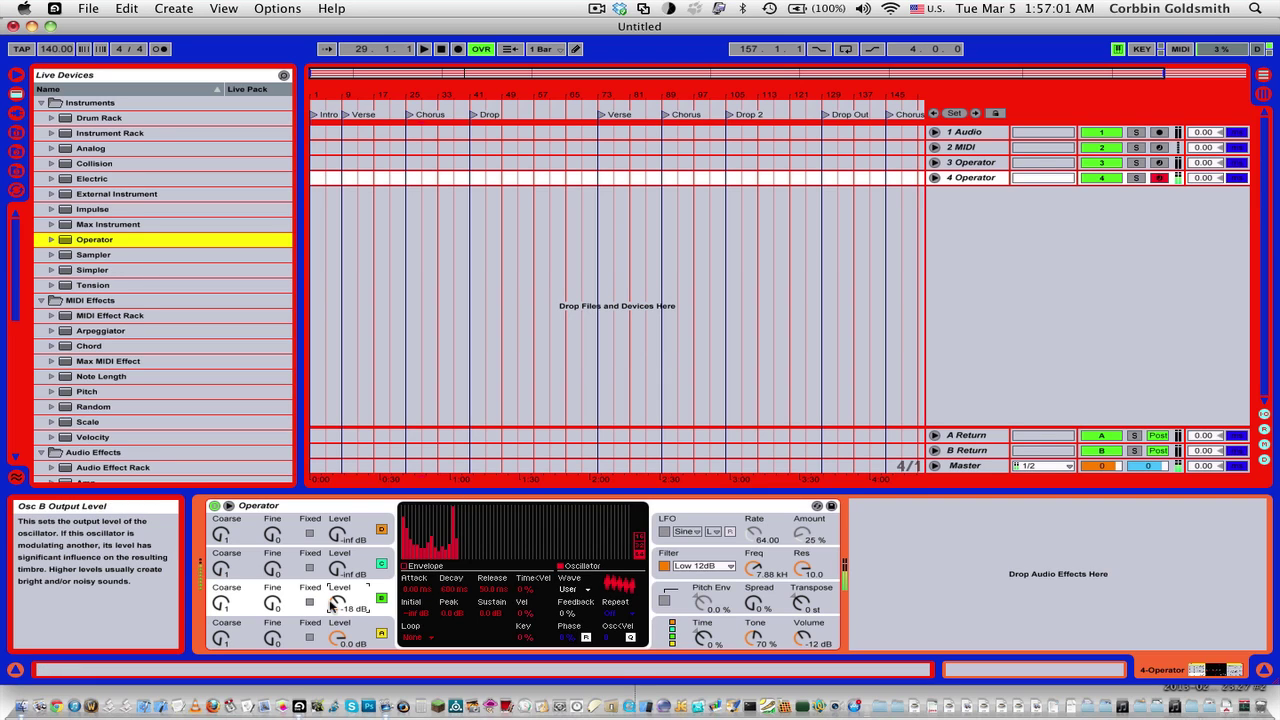
# - Set oscillator C's Level to -32 dB and reshape its envelope with a shorter decay and a sustain of -inf dB
pyautogui.click(588, 567)
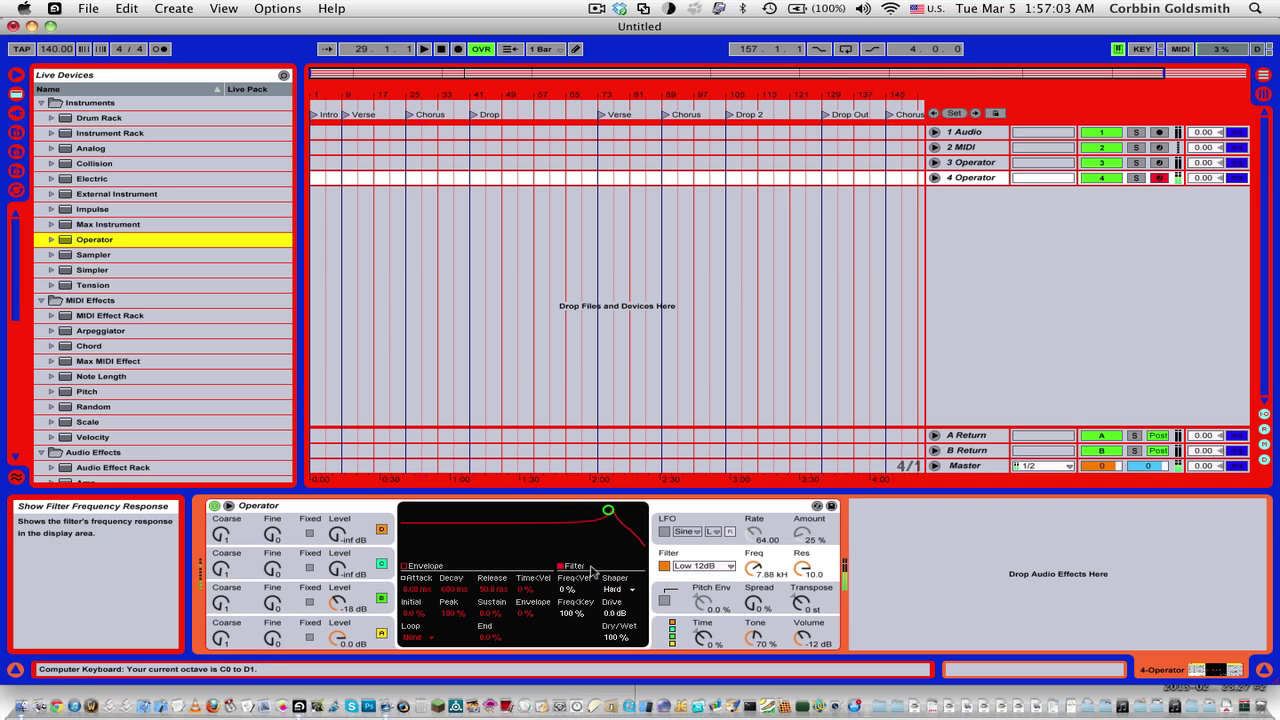
pyautogui.moveTo(337, 569); pyautogui.dragTo(337, 548)
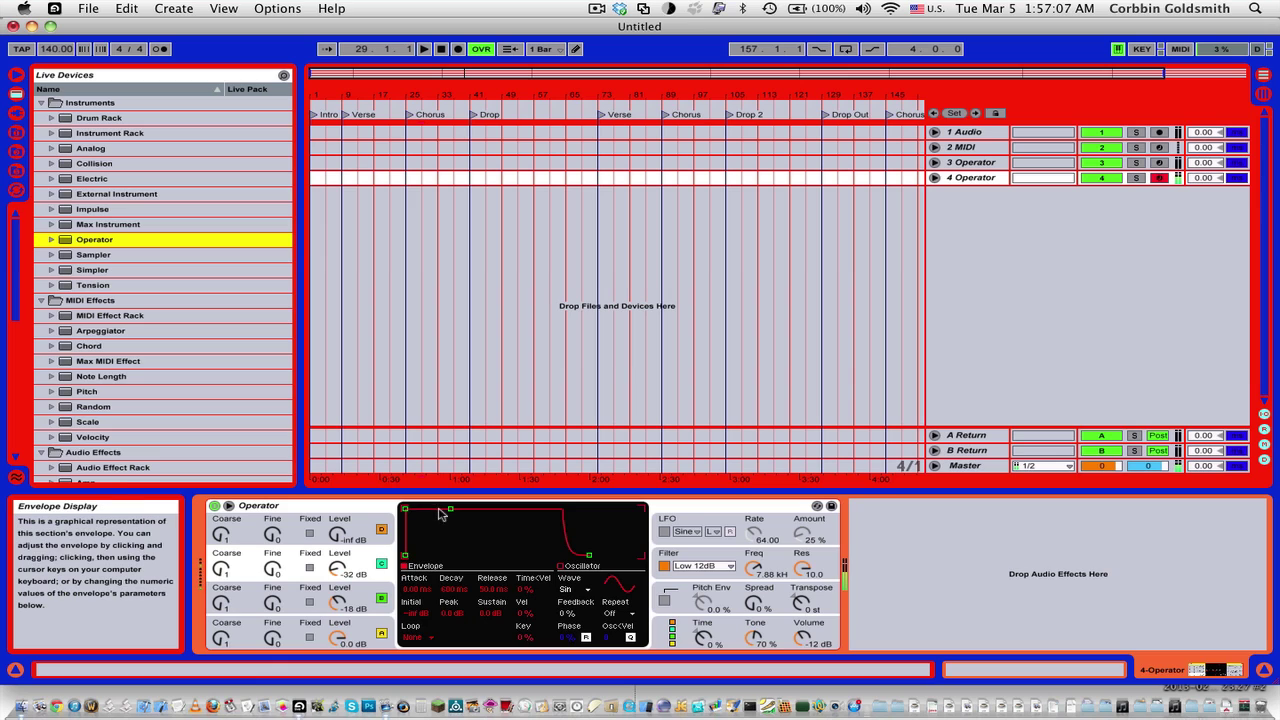
pyautogui.moveTo(451, 510); pyautogui.dragTo(441, 554)
pyautogui.press('z')
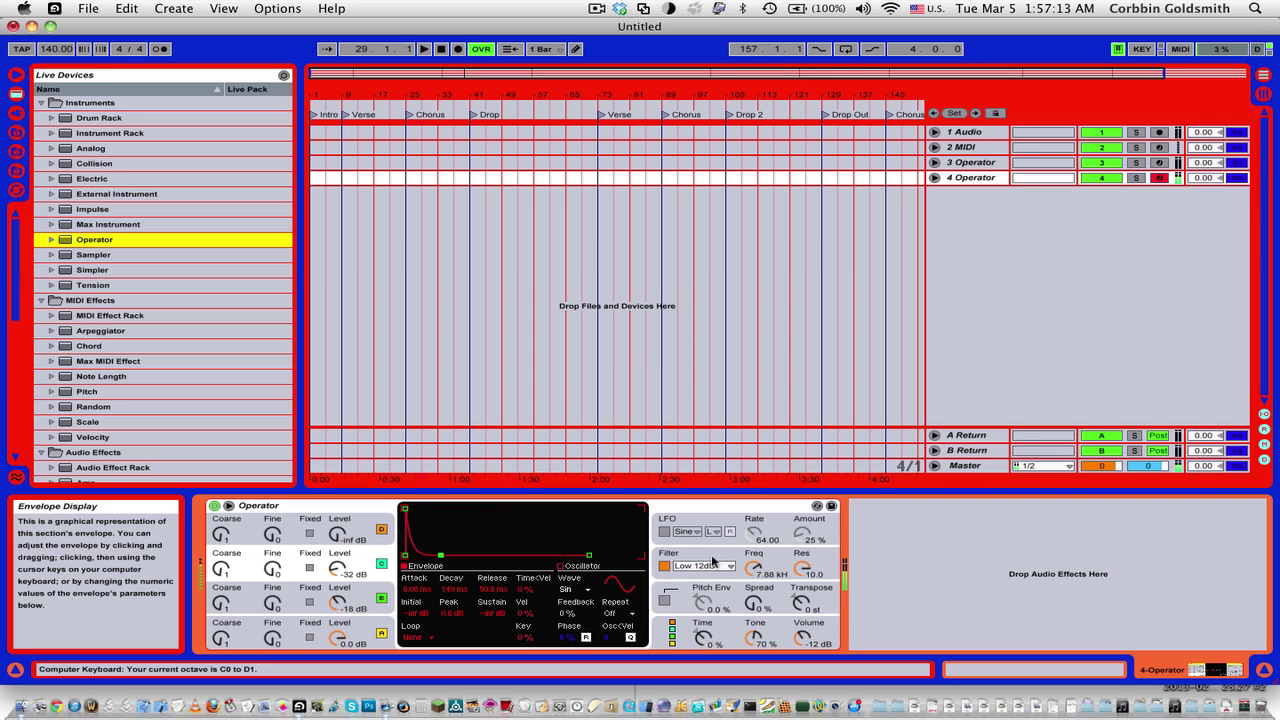
pyautogui.press('z')
# - Set the filter's Freq to 7.50 kHz with Res at 10.0, and reduce oscillator B's Level to -22 dB
pyautogui.moveTo(754, 572); pyautogui.dragTo(801, 585)
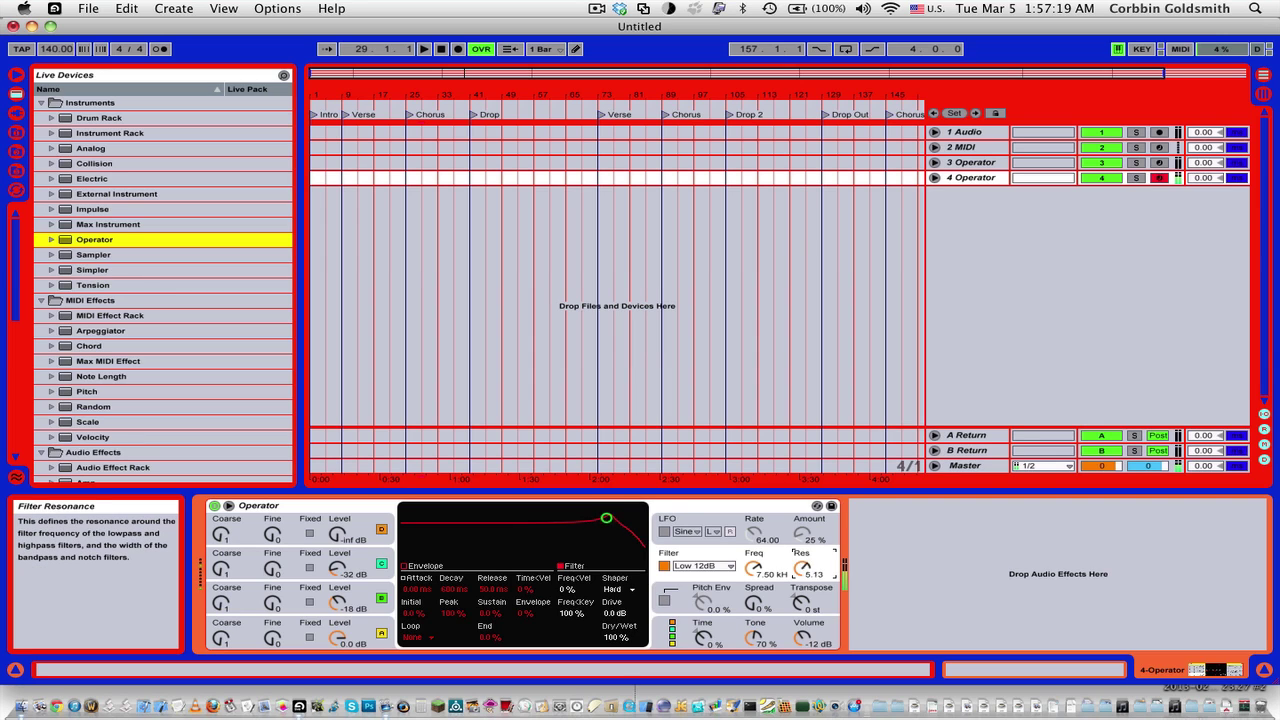
pyautogui.moveTo(801, 568); pyautogui.dragTo(801, 605)
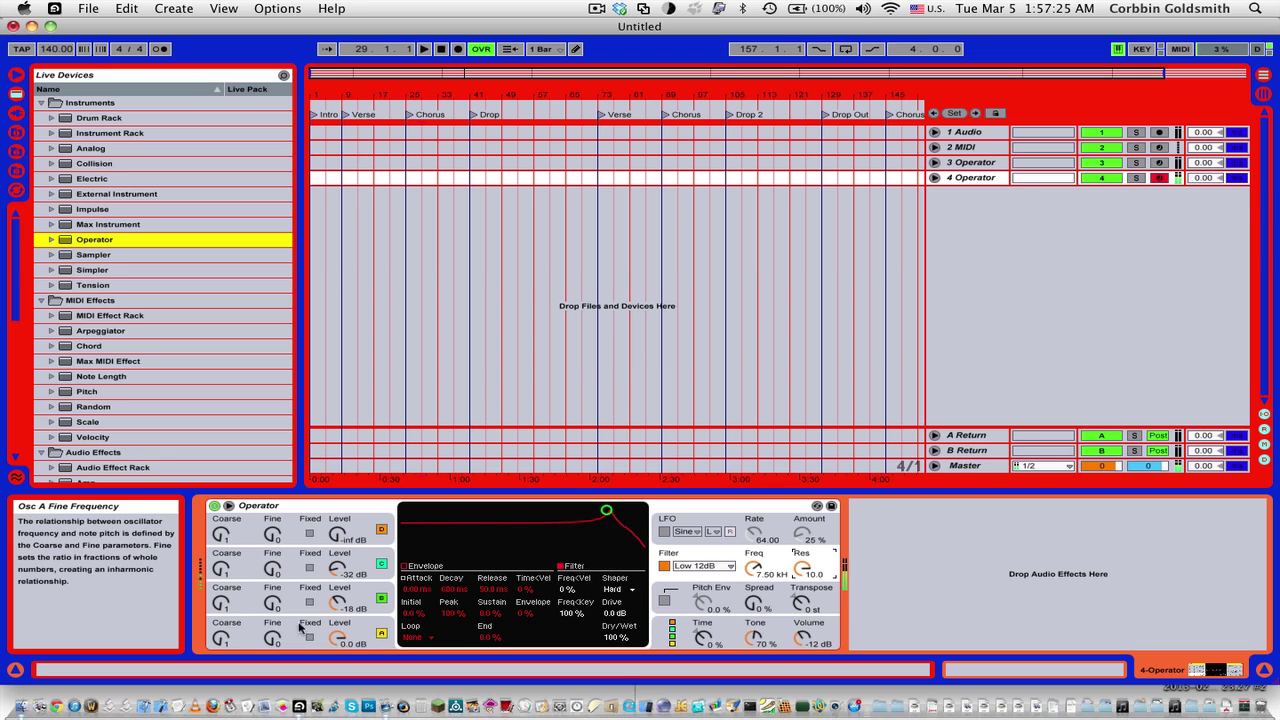
pyautogui.moveTo(338, 603); pyautogui.dragTo(338, 606)
# - Try different filter Res values between about 0.34 and 10.0
pyautogui.moveTo(801, 568); pyautogui.dragTo(801, 572)
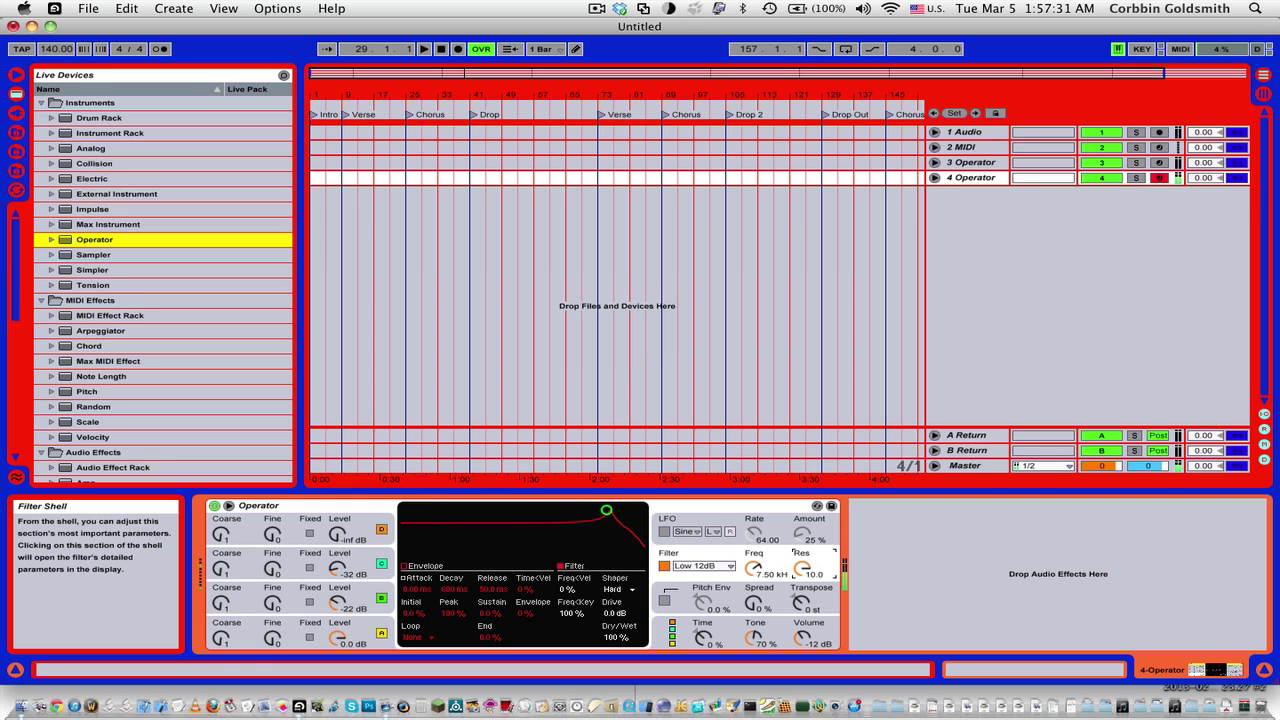
pyautogui.press('z')
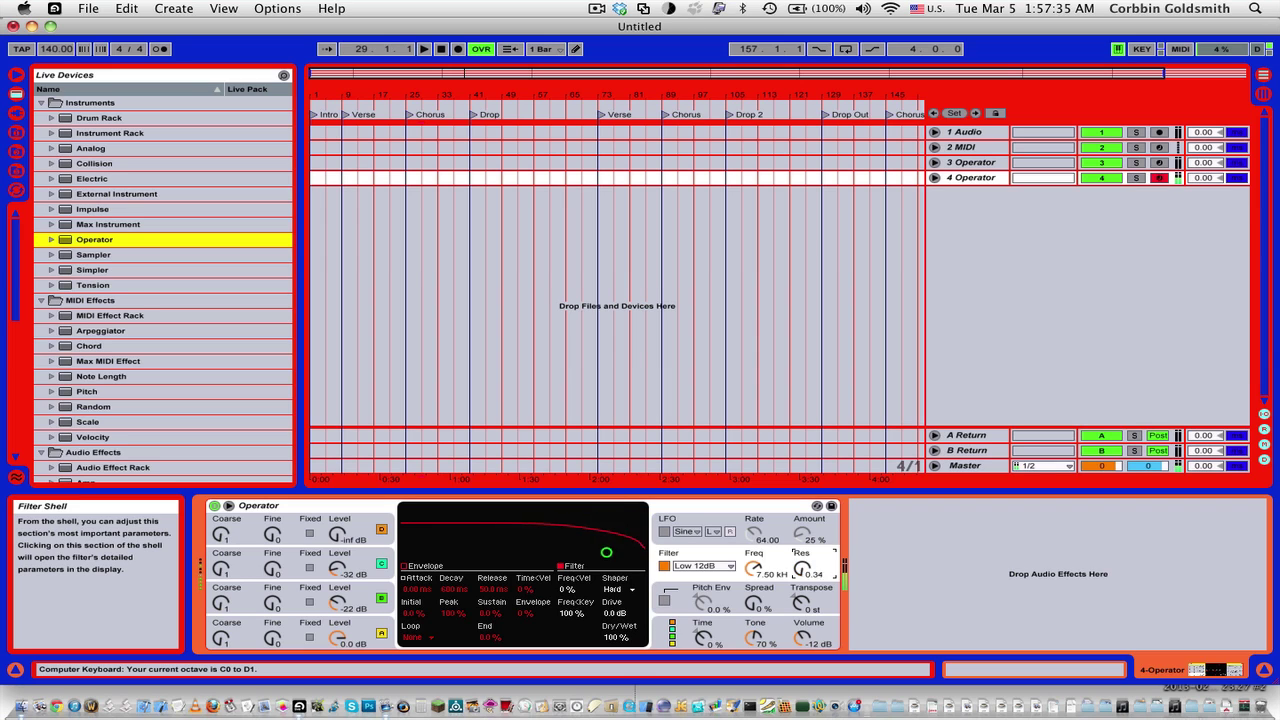
pyautogui.press('z')
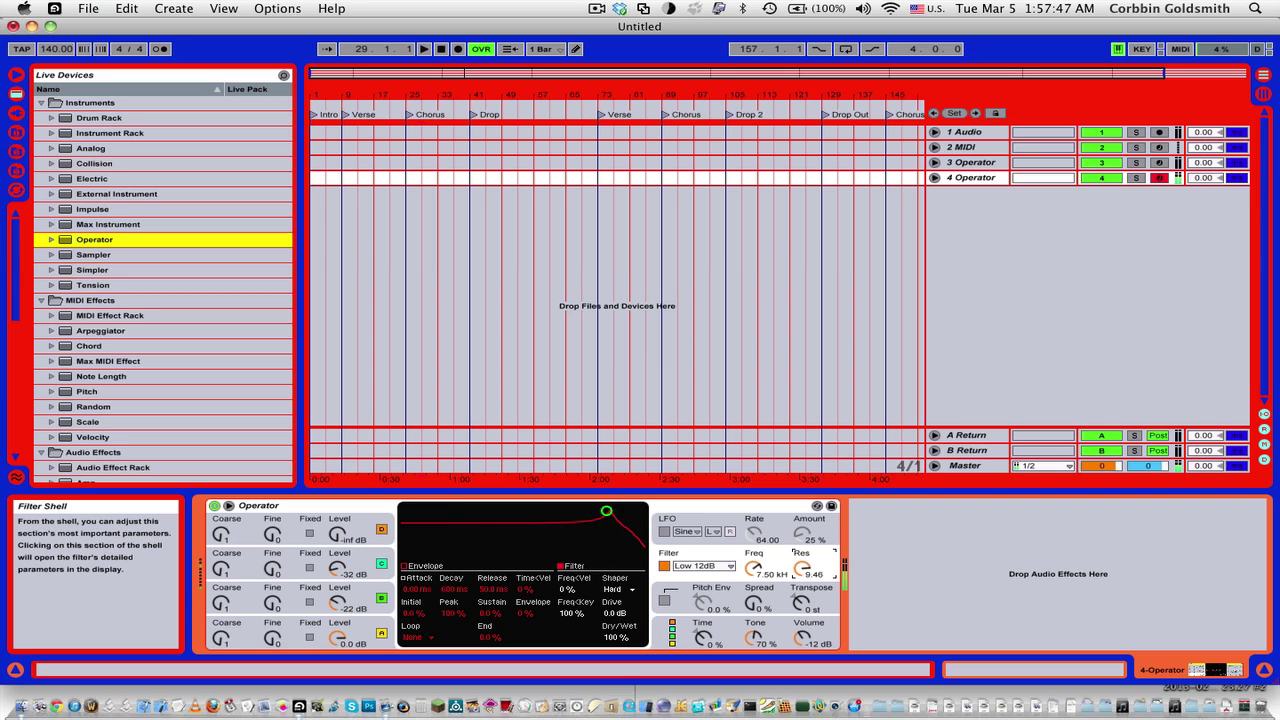
pyautogui.press('z')
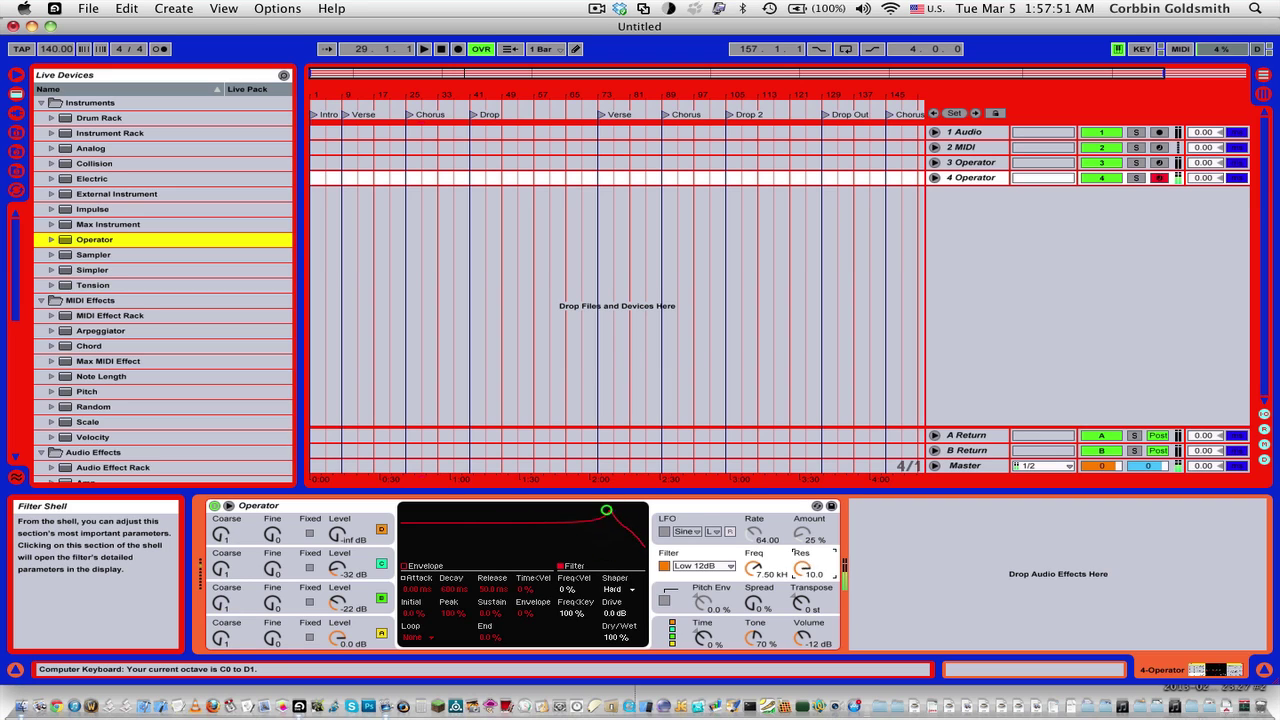
pyautogui.moveTo(606, 510); pyautogui.dragTo(606, 553)
# - Enable the LFO, set its Dest. B to Filter Res, and switch off all oscillator and filter targets of Dest. A
pyautogui.click(664, 531)
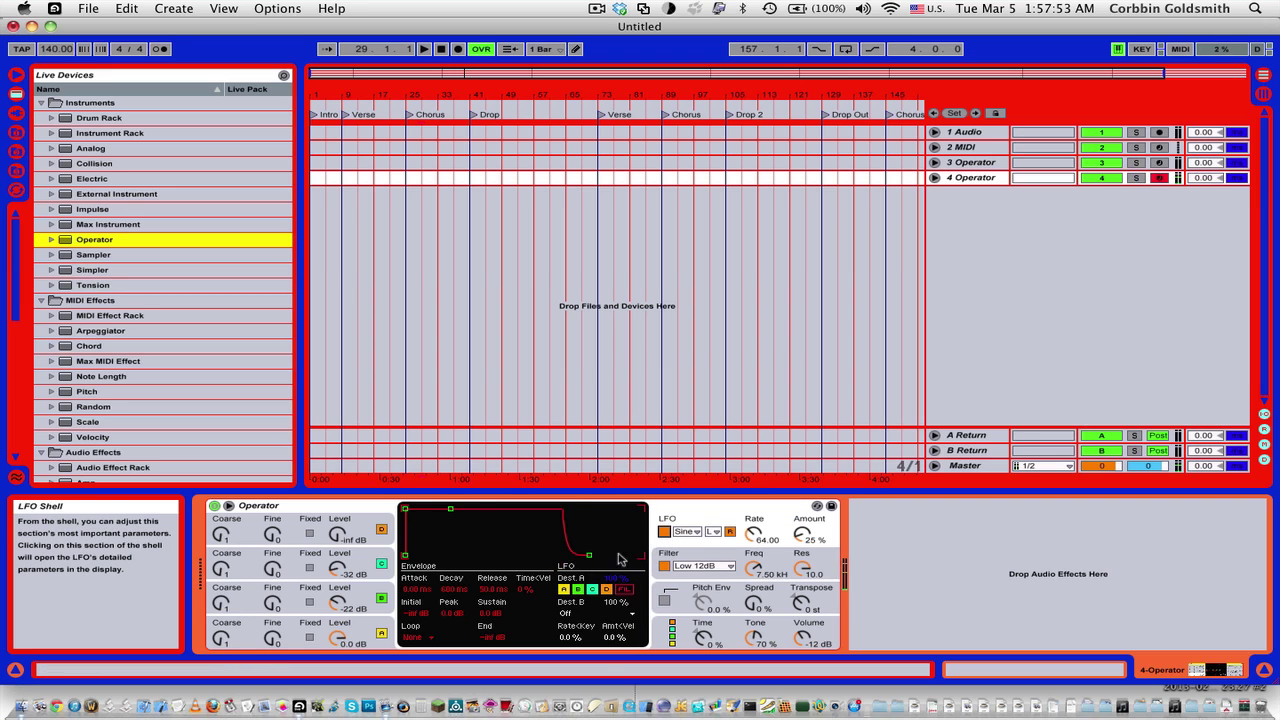
pyautogui.click(589, 617)
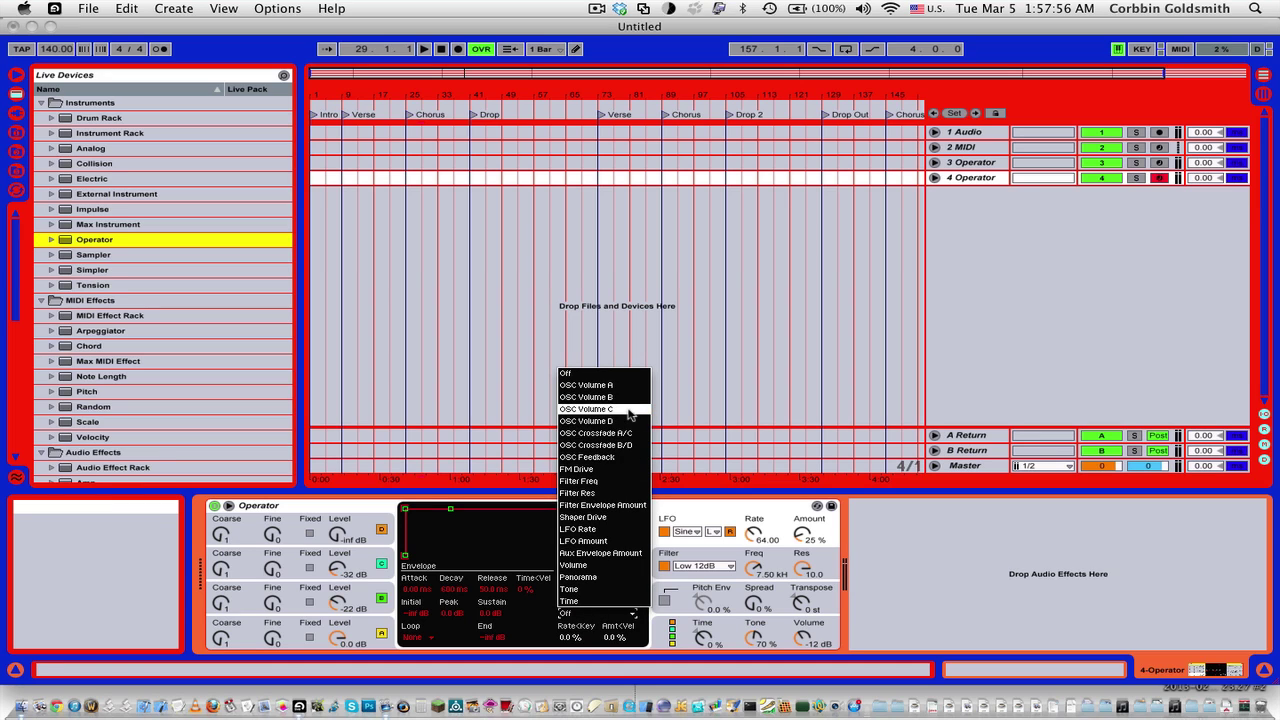
pyautogui.click(610, 493)
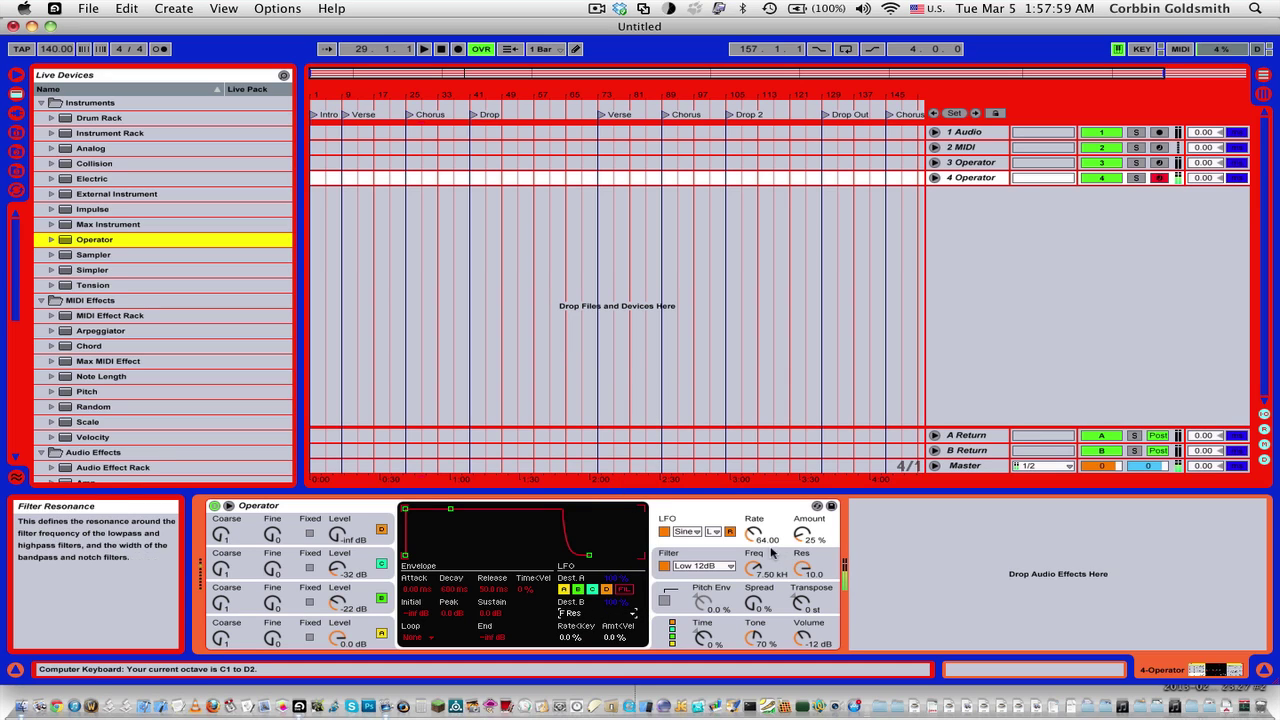
pyautogui.click(563, 589)
pyautogui.click(577, 589)
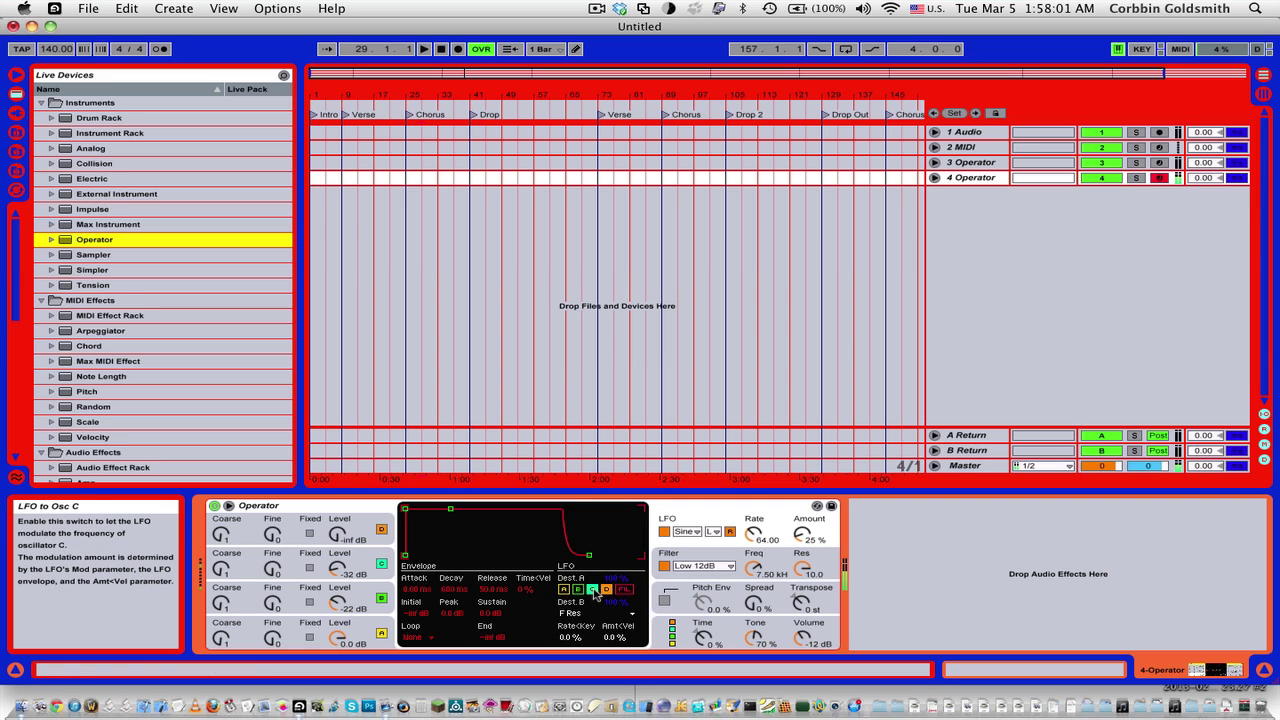
pyautogui.click(591, 589)
pyautogui.click(624, 589)
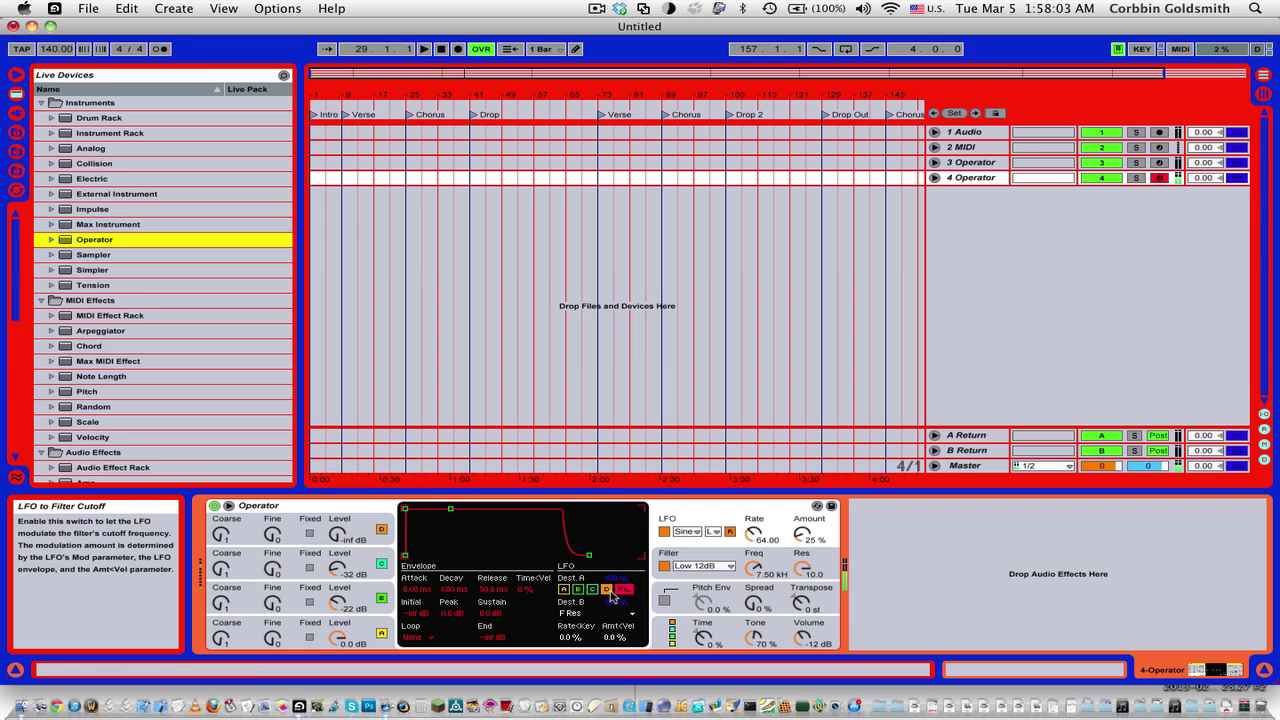
# - Raise the LFO's Amount to 100% and its free-running Rate to about 107
pyautogui.moveTo(801, 538)
pyautogui.mouseDown()
pyautogui.moveTo(793, 518)
pyautogui.moveTo(801, 538)
pyautogui.mouseUp()
pyautogui.click(605, 614)
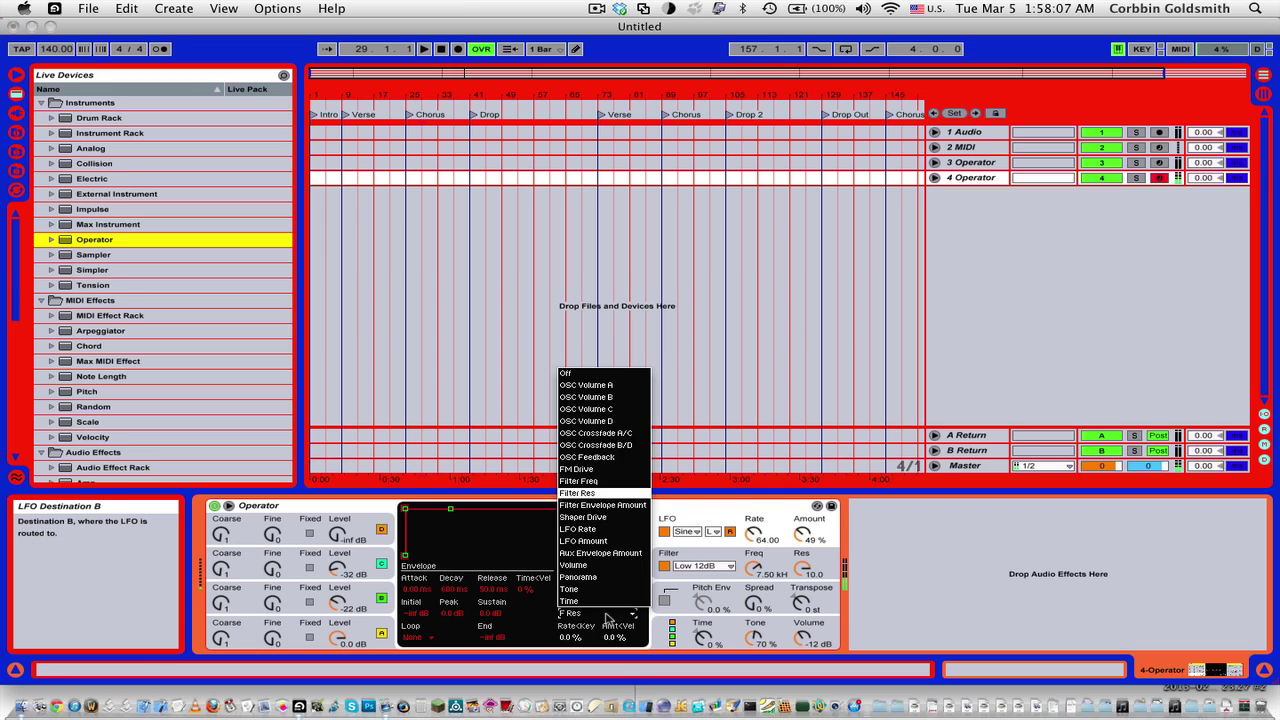
pyautogui.click(607, 618)
pyautogui.moveTo(801, 538); pyautogui.dragTo(754, 515)
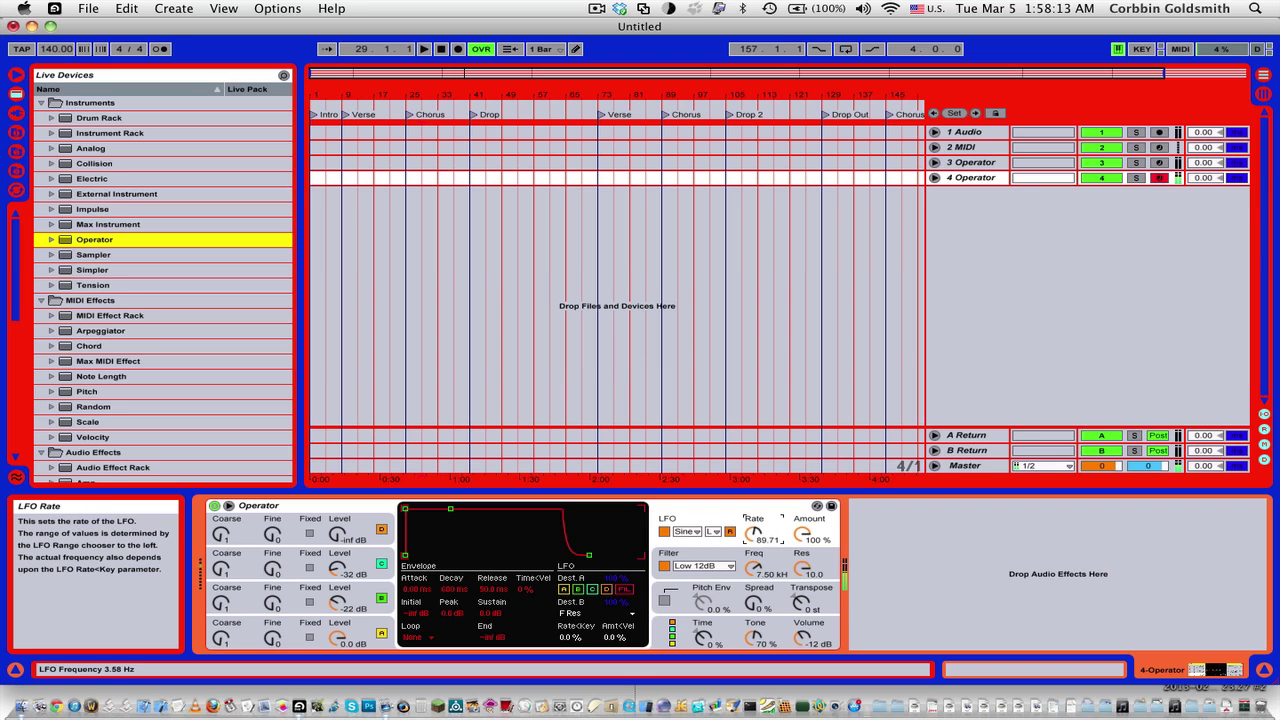
pyautogui.click(798, 571)
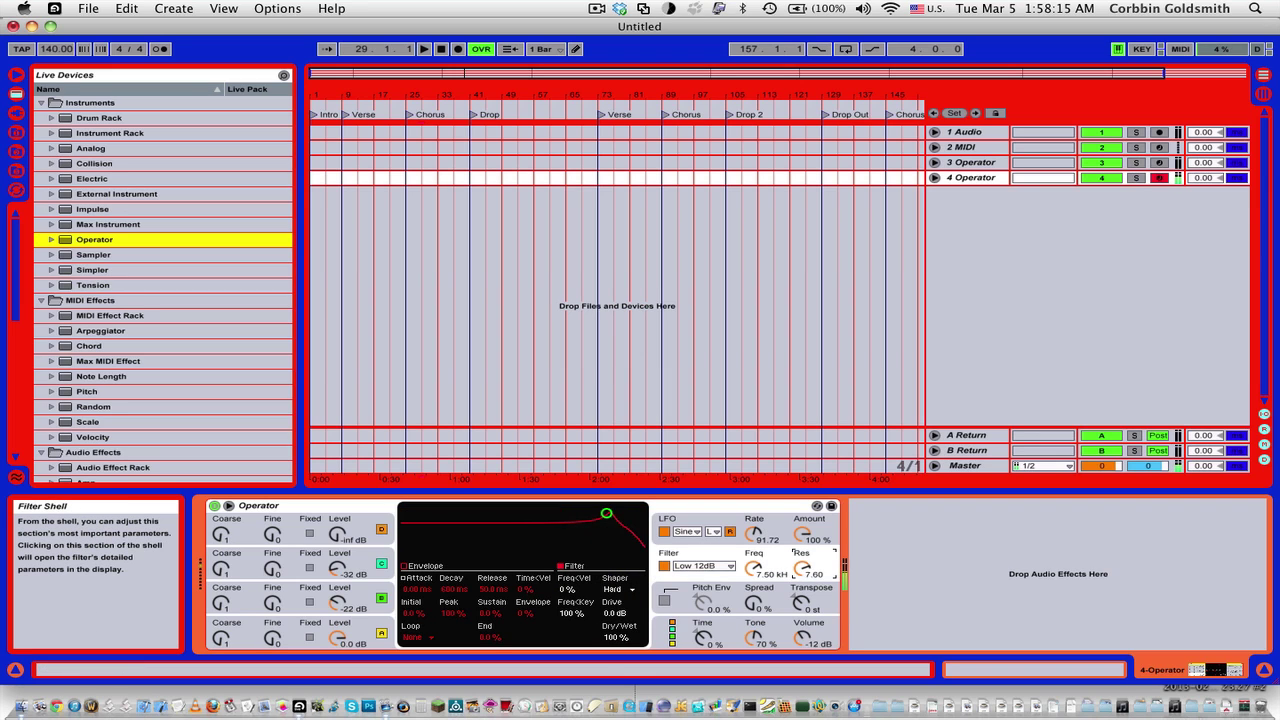
pyautogui.moveTo(754, 535); pyautogui.dragTo(754, 523)
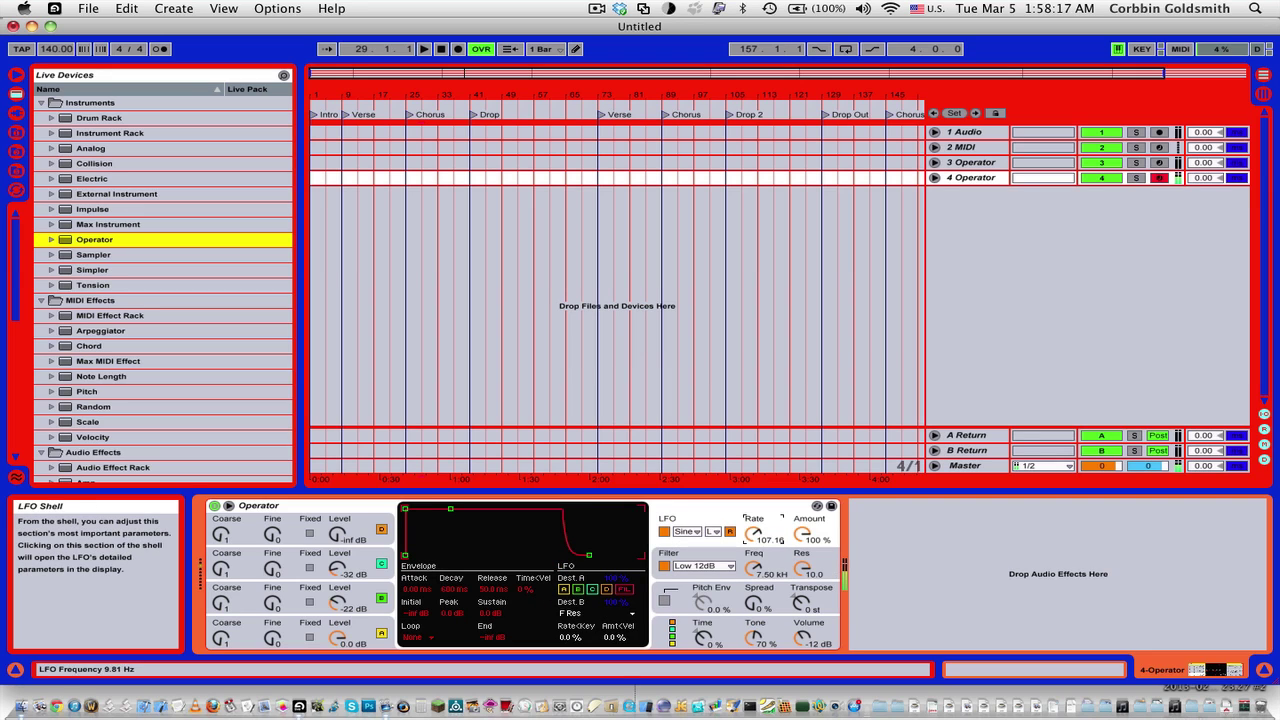
# - Switch the LFO's range to Sync and set its Rate to 1/8
pyautogui.click(712, 531)
pyautogui.click(714, 568)
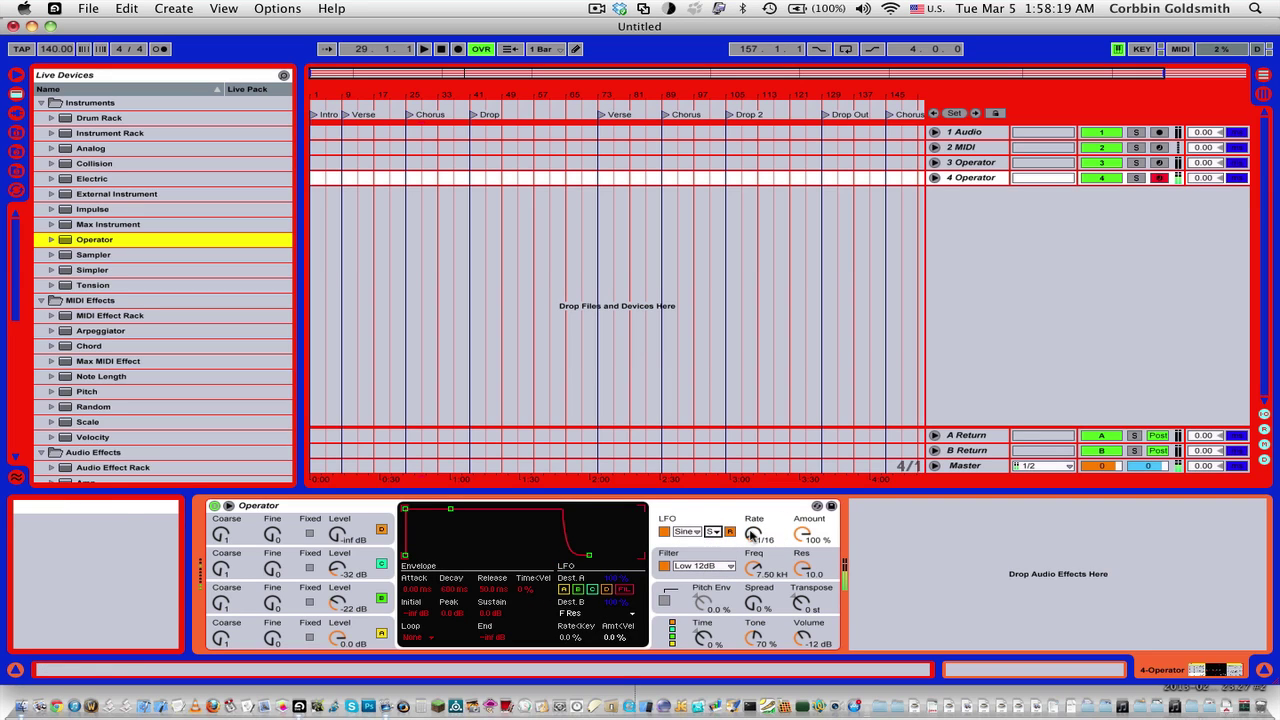
pyautogui.moveTo(752, 533); pyautogui.dragTo(752, 527)
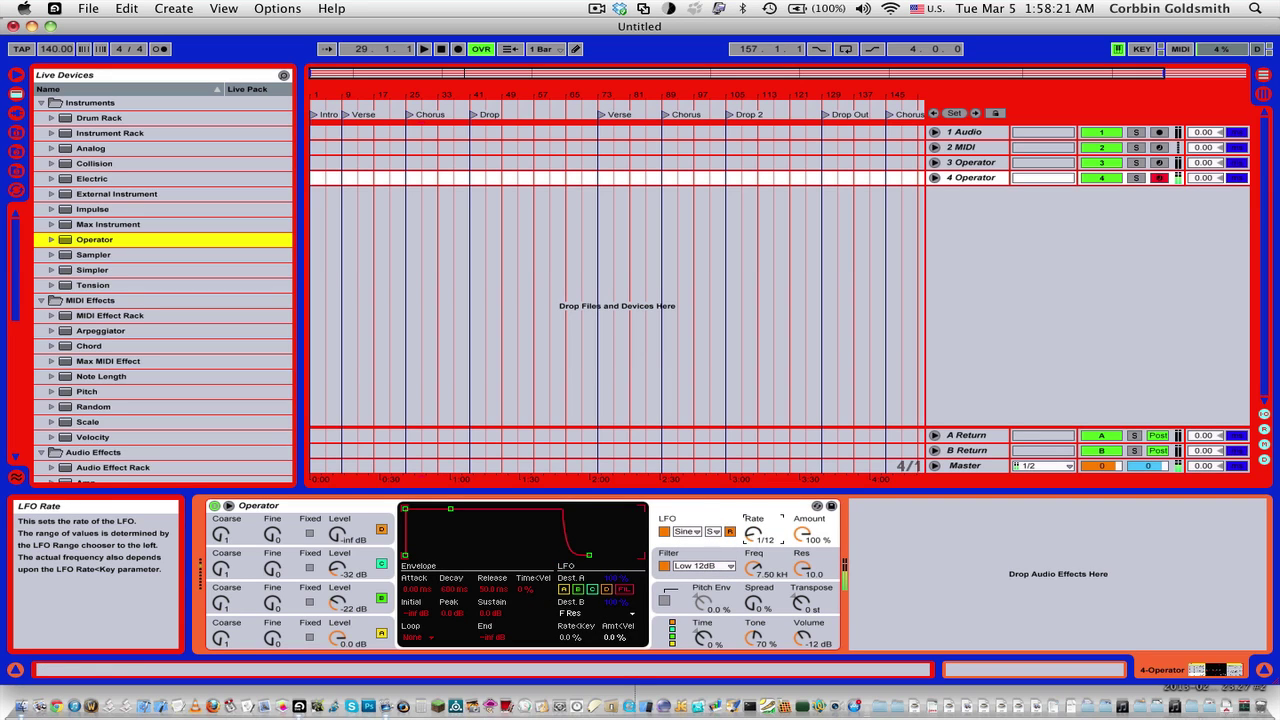
pyautogui.press('z')
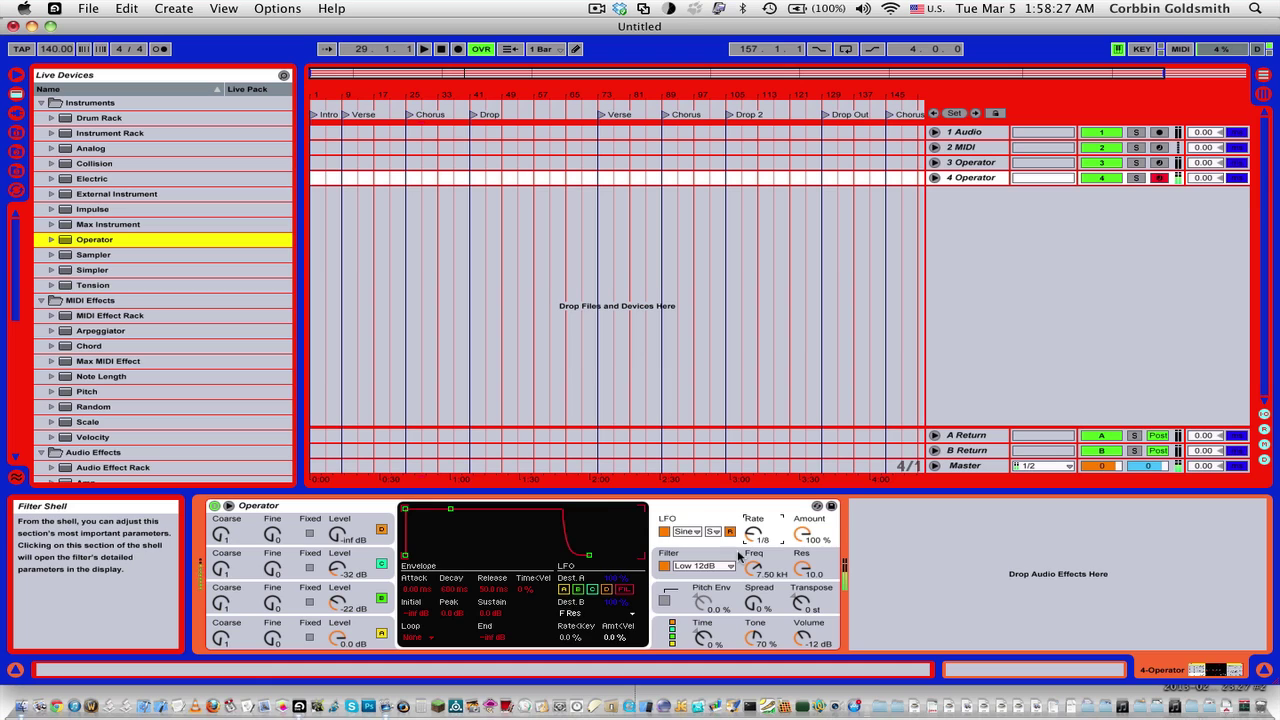
# - Shorten the filter envelope's Decay to about 73.5 ms and set its Envelope amount to about -15%
pyautogui.click(740, 556)
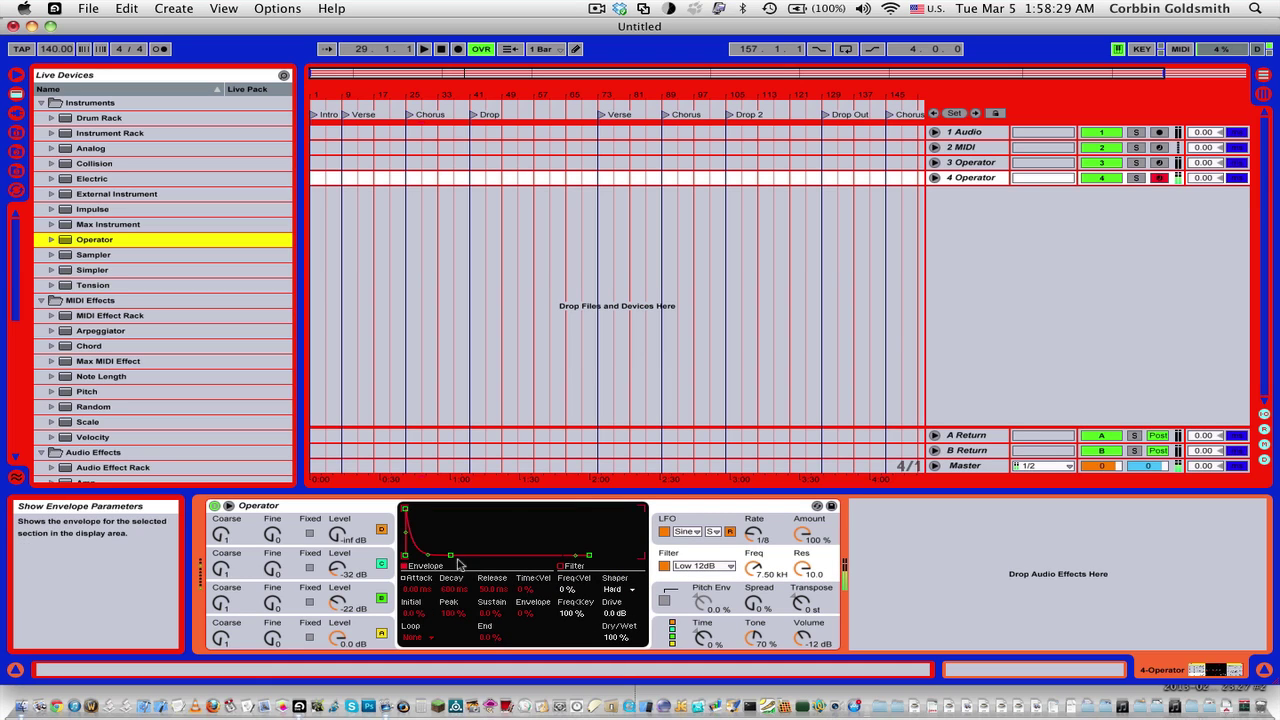
pyautogui.moveTo(524, 614); pyautogui.dragTo(522, 630)
pyautogui.press('z')
pyautogui.press('z')
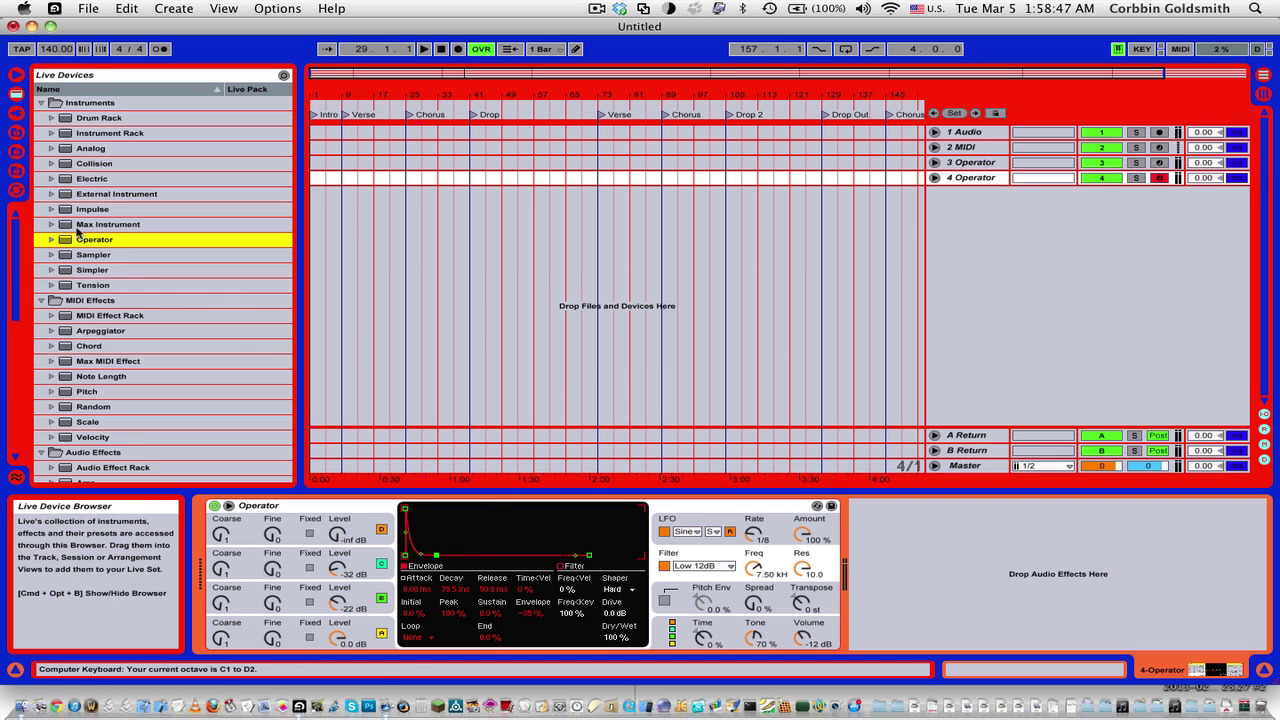
# - Add another Operator on a new track with oscillator B at -20 dB and oscillator C at Coarse 17 and -18 dB
pyautogui.moveTo(88, 245); pyautogui.dragTo(495, 262)
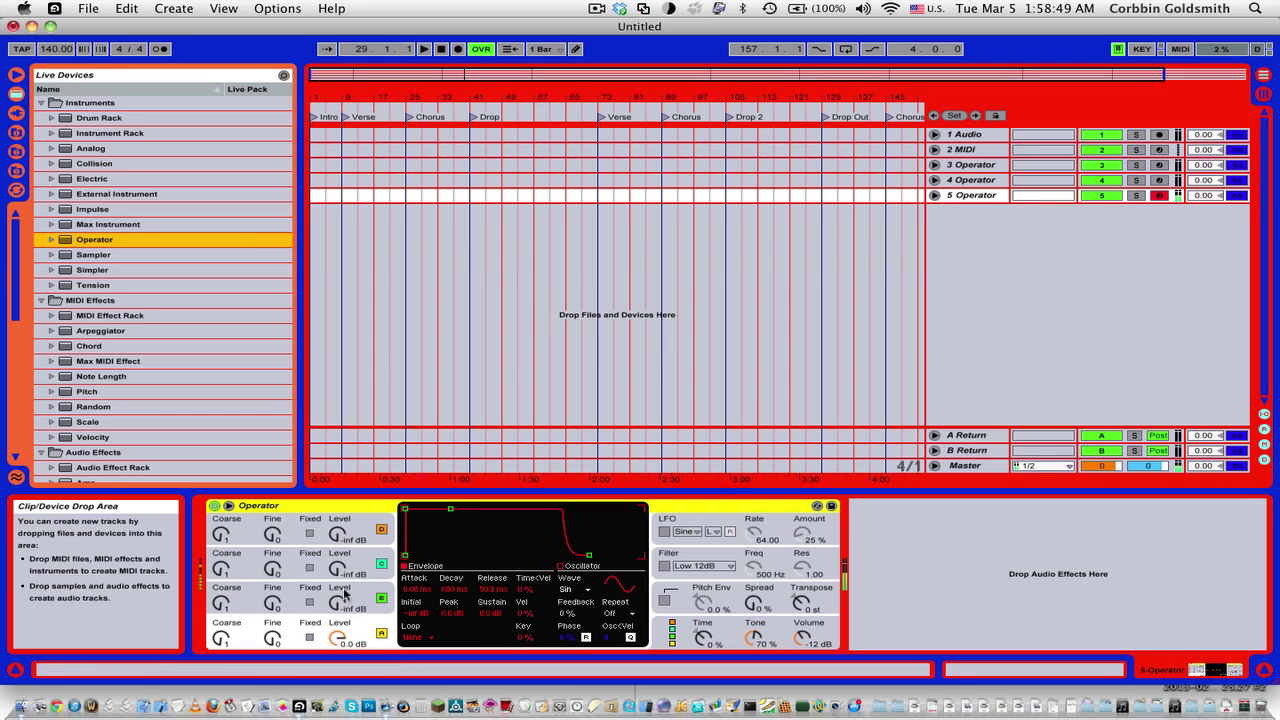
pyautogui.moveTo(221, 568); pyautogui.dragTo(221, 530)
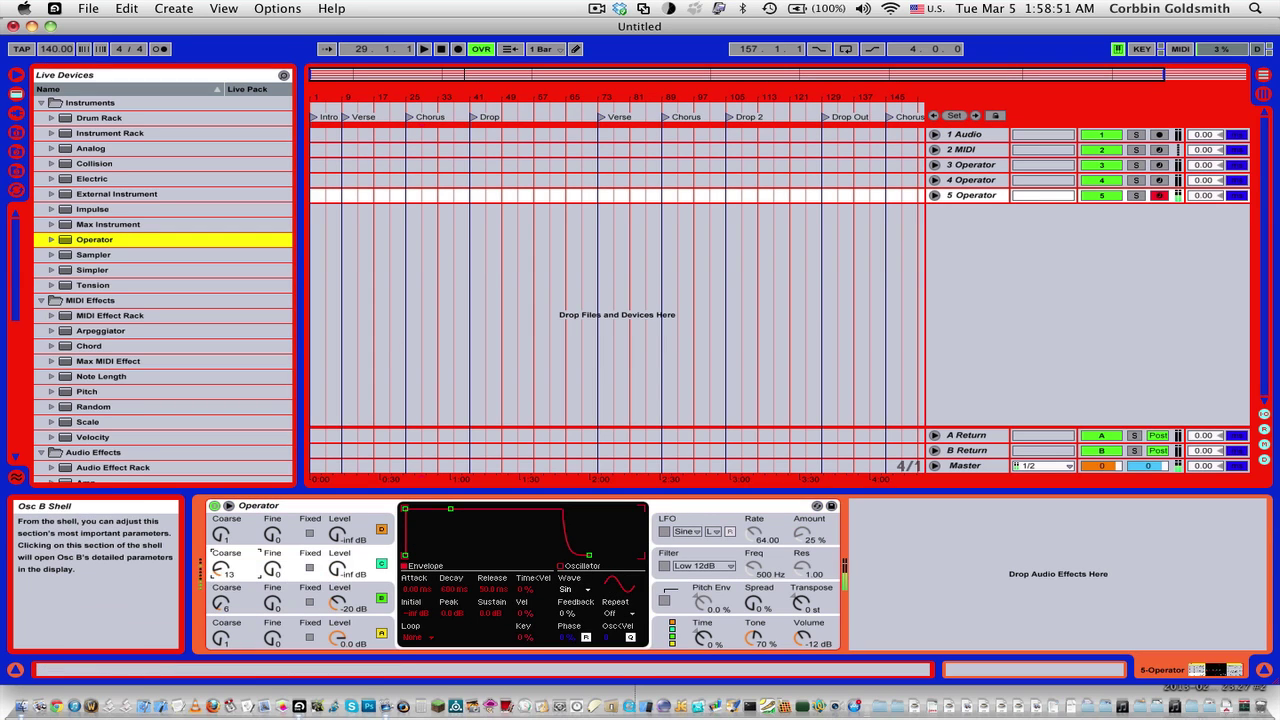
pyautogui.moveTo(329, 569); pyautogui.dragTo(339, 518)
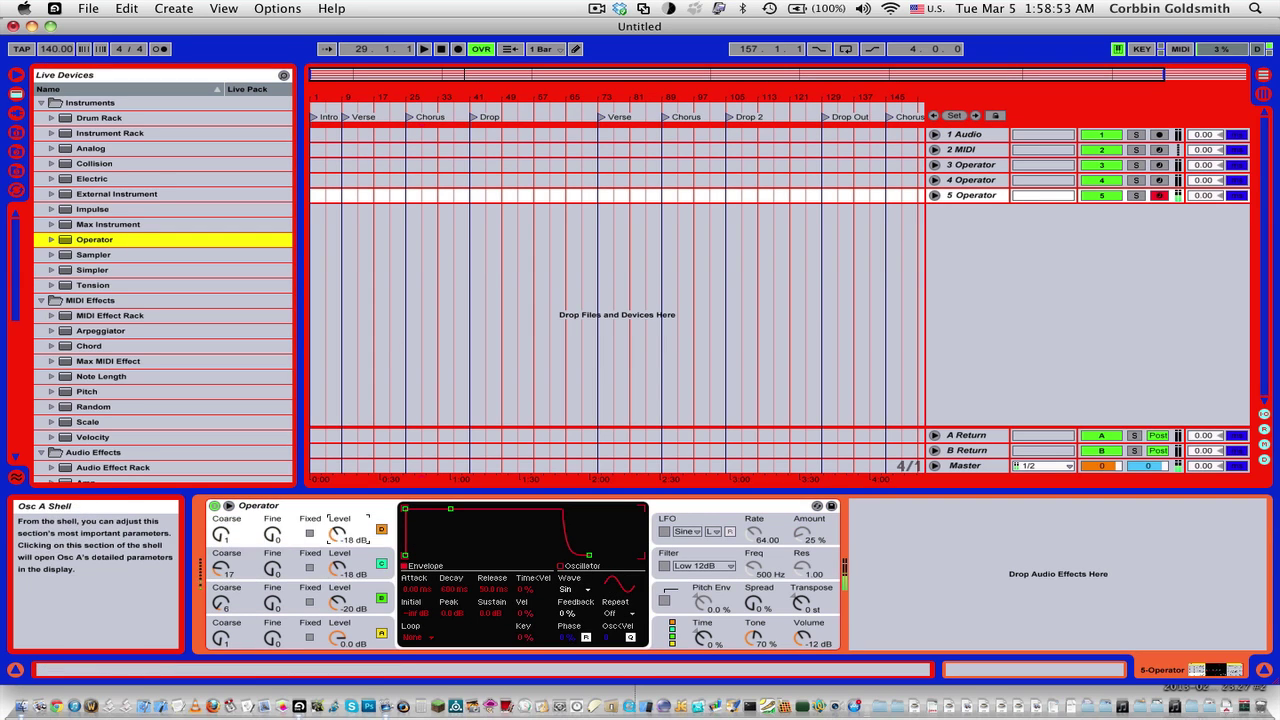
# - Set oscillator D to Coarse 14 and -12 dB and oscillator B to Coarse 6 and -13 dB, and rebalance oscillator C's Level
pyautogui.moveTo(227, 537); pyautogui.dragTo(227, 515)
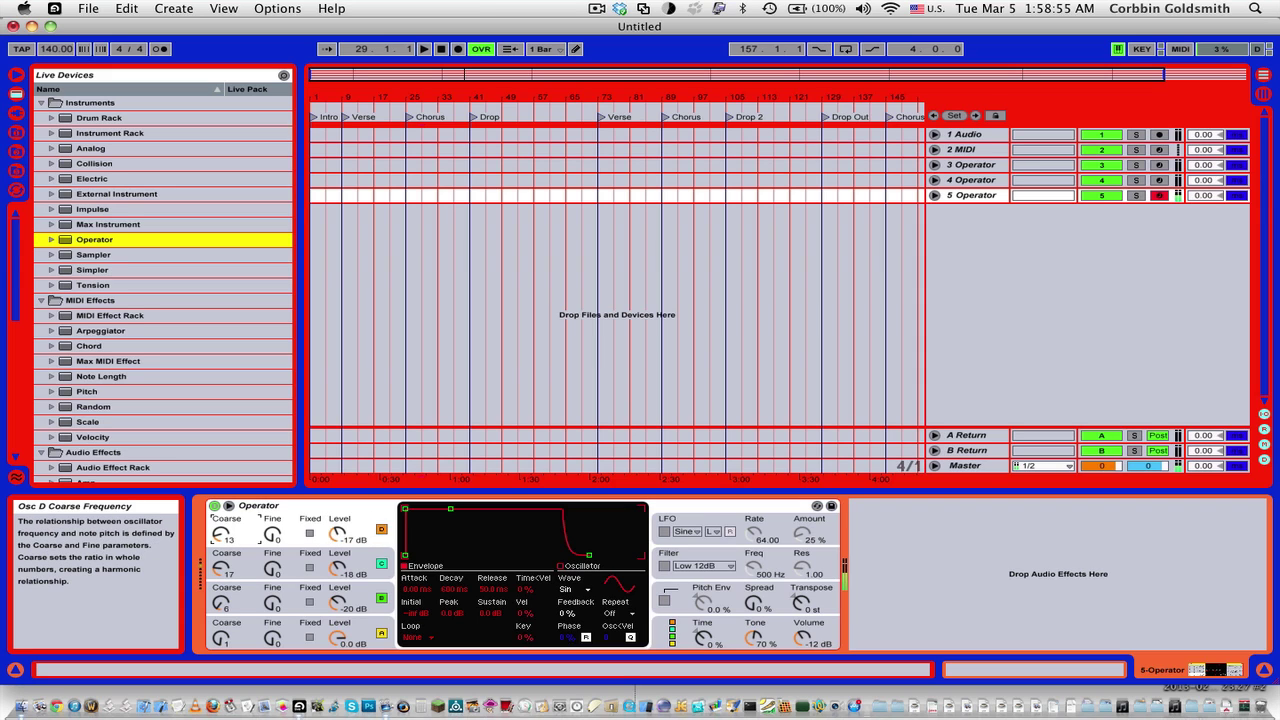
pyautogui.moveTo(224, 576); pyautogui.dragTo(224, 550)
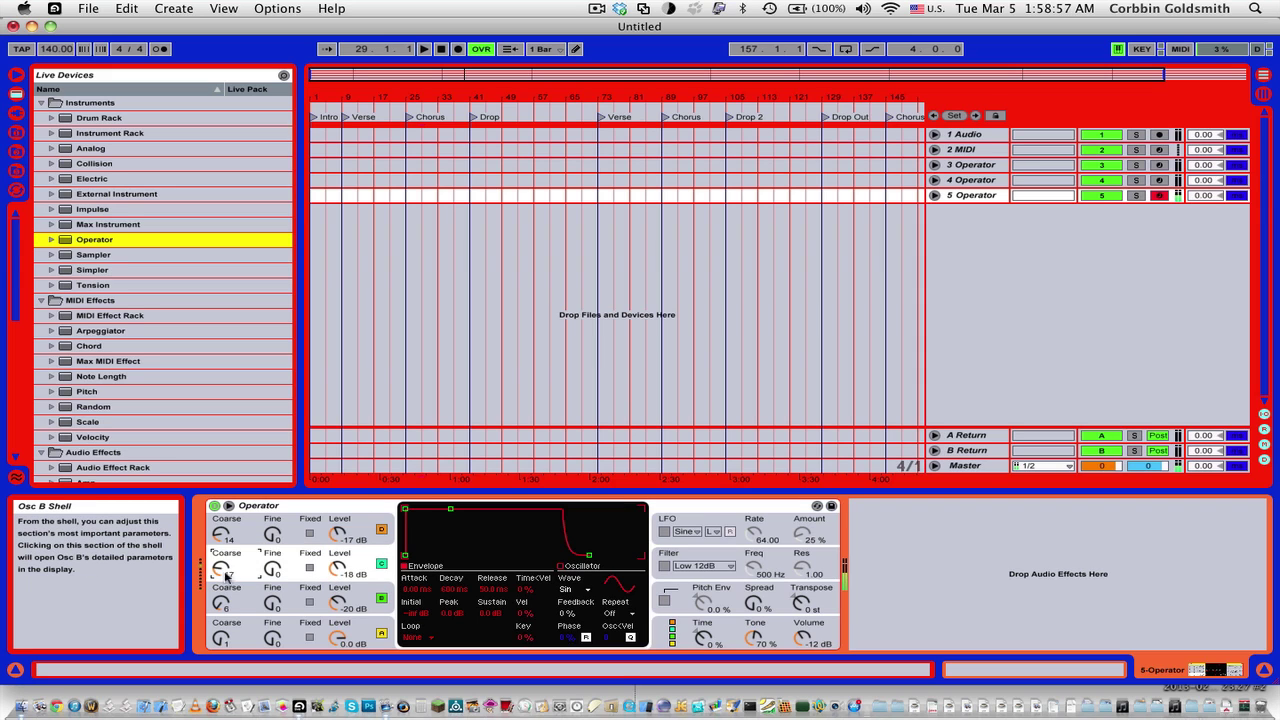
pyautogui.moveTo(337, 534); pyautogui.dragTo(337, 522)
pyautogui.moveTo(337, 569)
pyautogui.mouseDown()
pyautogui.moveTo(337, 540)
pyautogui.moveTo(337, 588)
pyautogui.mouseUp()
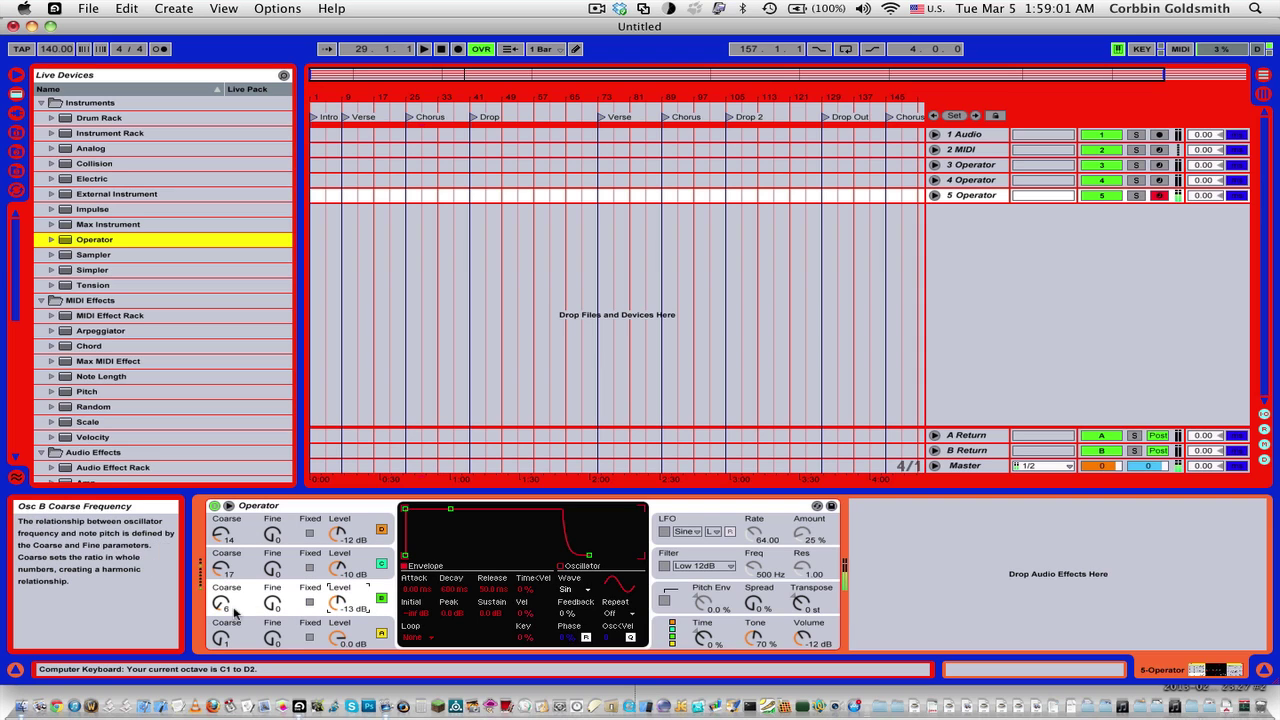
pyautogui.moveTo(447, 510)
pyautogui.mouseDown()
pyautogui.moveTo(432, 545)
pyautogui.moveTo(450, 510)
pyautogui.mouseUp()
pyautogui.moveTo(337, 565)
pyautogui.mouseDown()
pyautogui.moveTo(337, 605)
pyautogui.moveTo(337, 575)
pyautogui.mouseUp()
# - Group the Operator into an Instrument Rack and map oscillator C's Level to Macro 1
pyautogui.click(337, 507)
pyautogui.press('super+g')
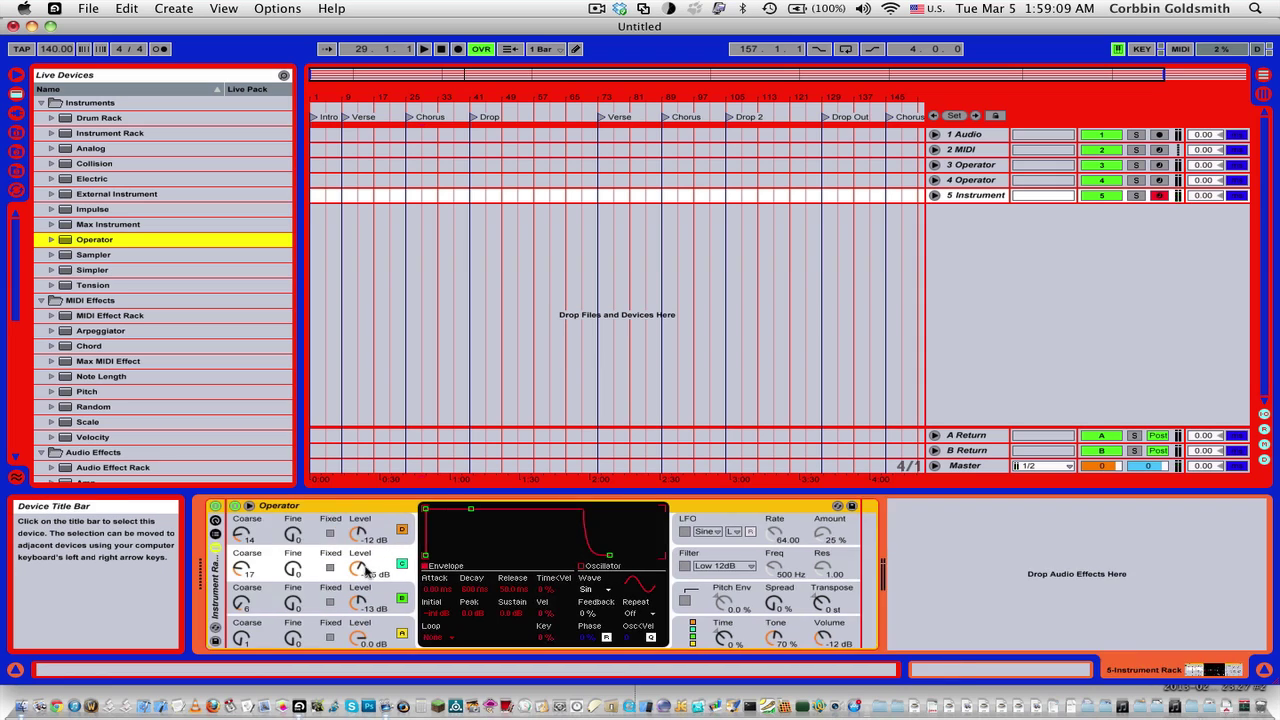
pyautogui.rightClick(365, 570)
pyautogui.click(424, 470)
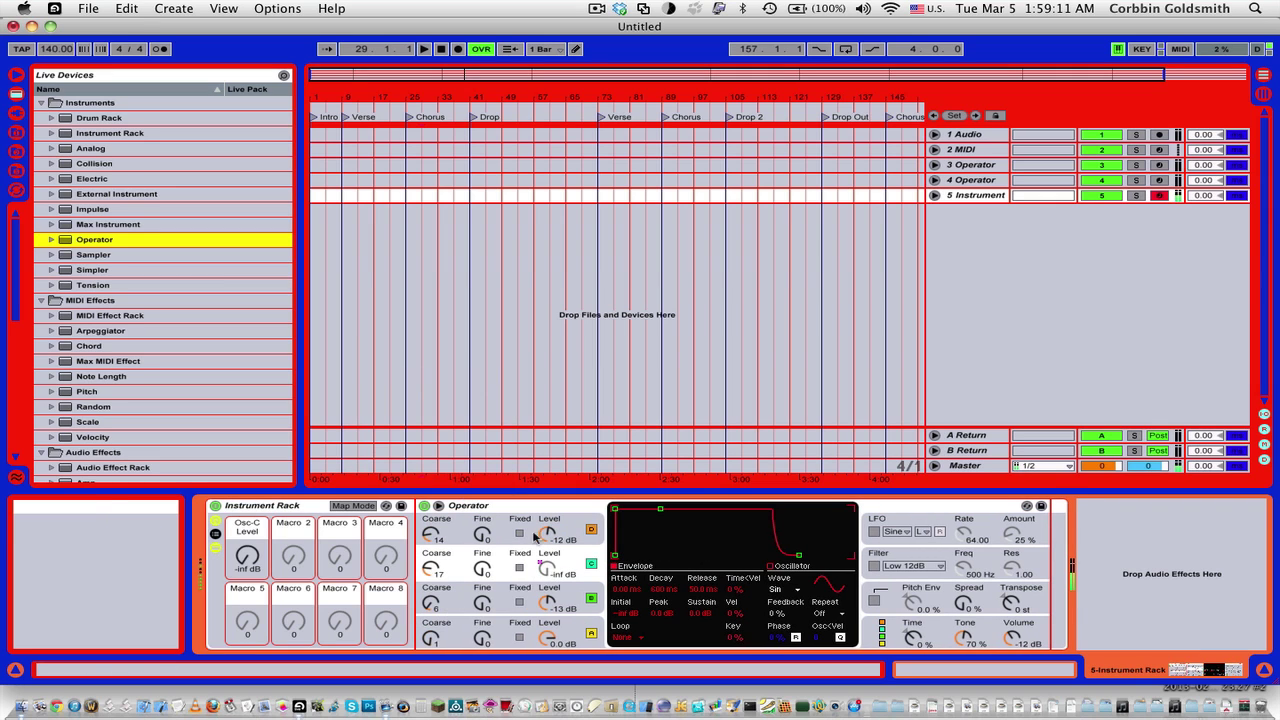
# - Set Operator's Time to 20% and enable the filter as Low 24dB with Freq at about 102 Hz
pyautogui.moveTo(912, 636); pyautogui.dragTo(912, 627)
pyautogui.click(874, 566)
pyautogui.moveTo(965, 572); pyautogui.dragTo(958, 575)
pyautogui.click(905, 566)
pyautogui.click(920, 494)
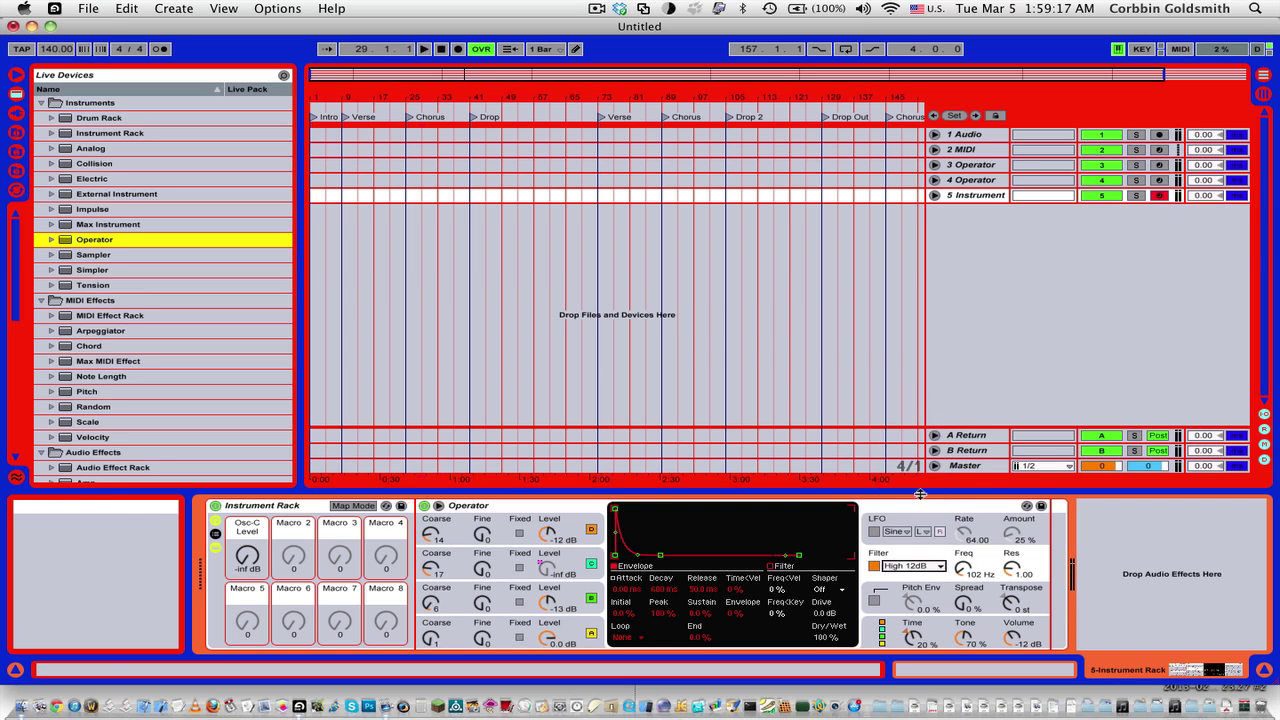
pyautogui.click(908, 566)
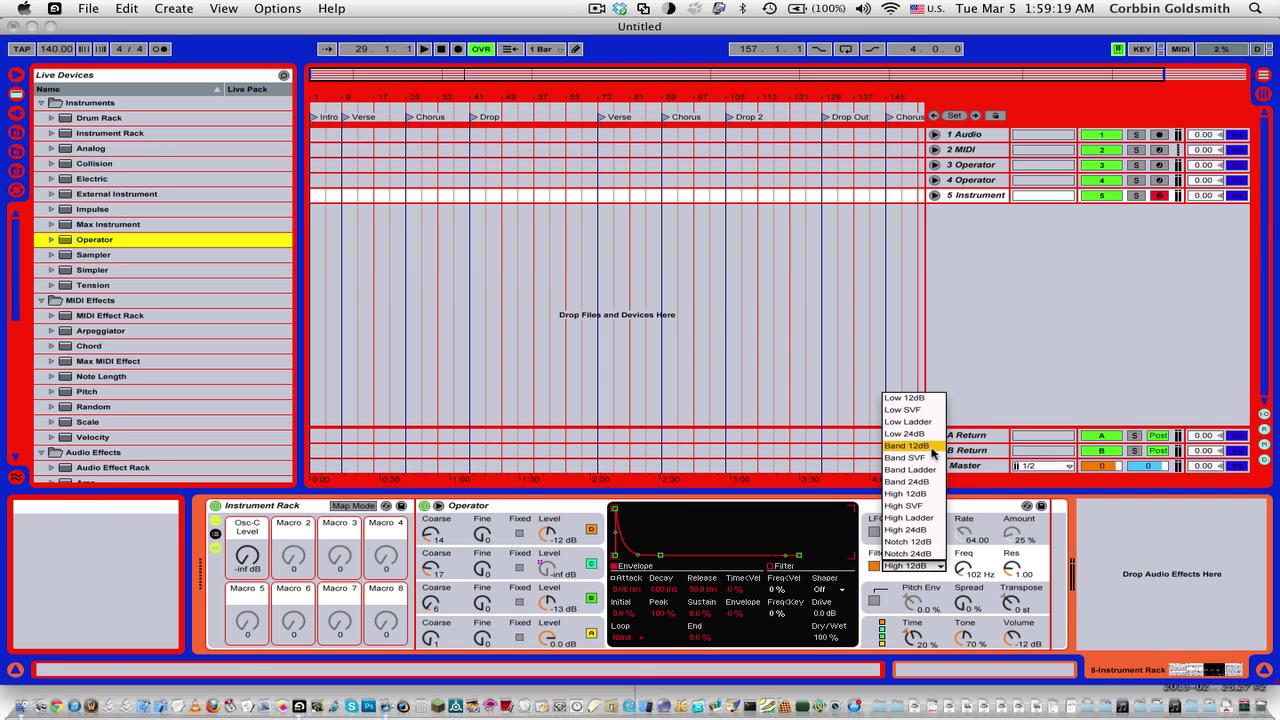
pyautogui.click(904, 433)
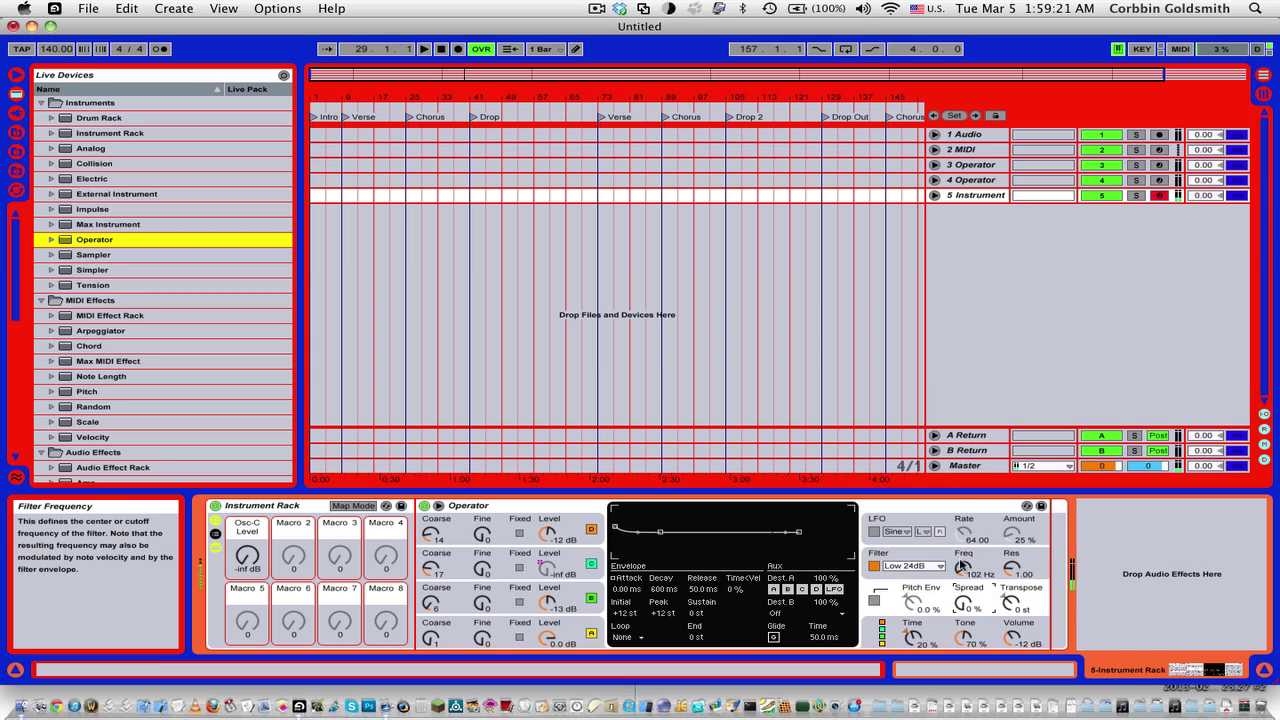
# - Set the filter's Res to 0.30 and Freq to 18.5 kHz, and map the Freq to Macro 1
pyautogui.moveTo(963, 570); pyautogui.dragTo(978, 600)
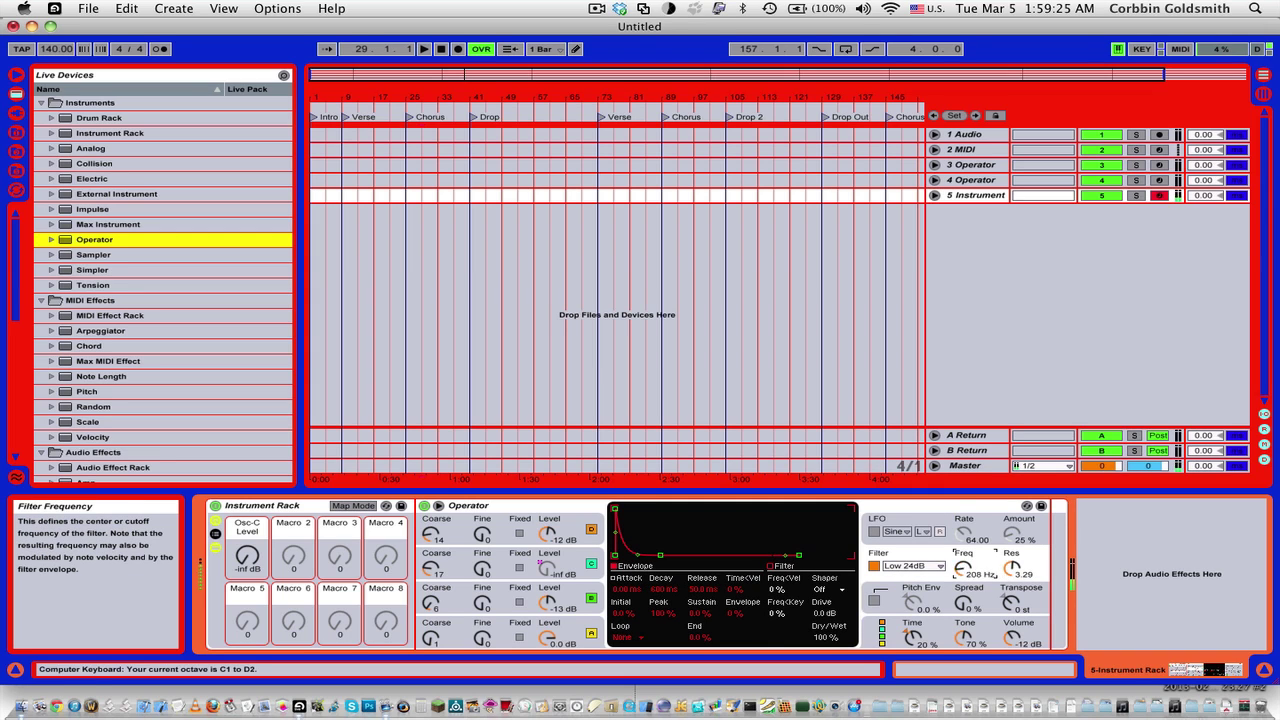
pyautogui.press('z')
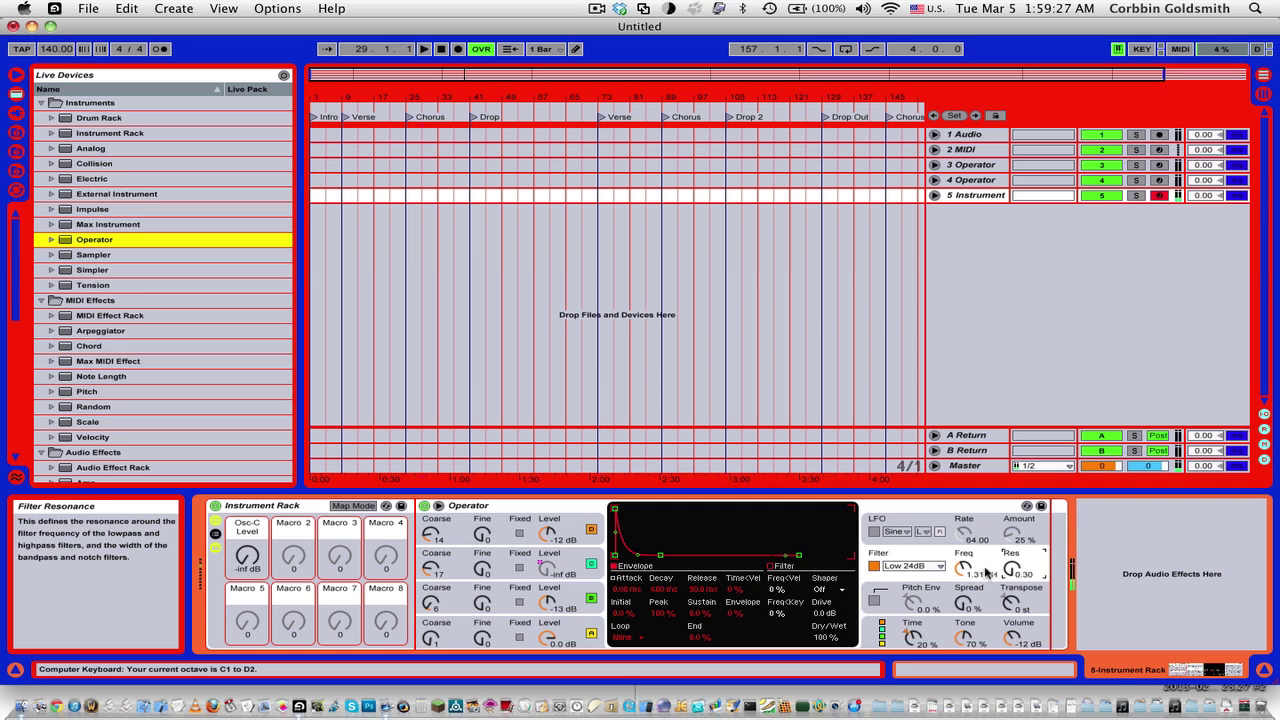
pyautogui.moveTo(986, 572); pyautogui.dragTo(986, 520)
pyautogui.press('z')
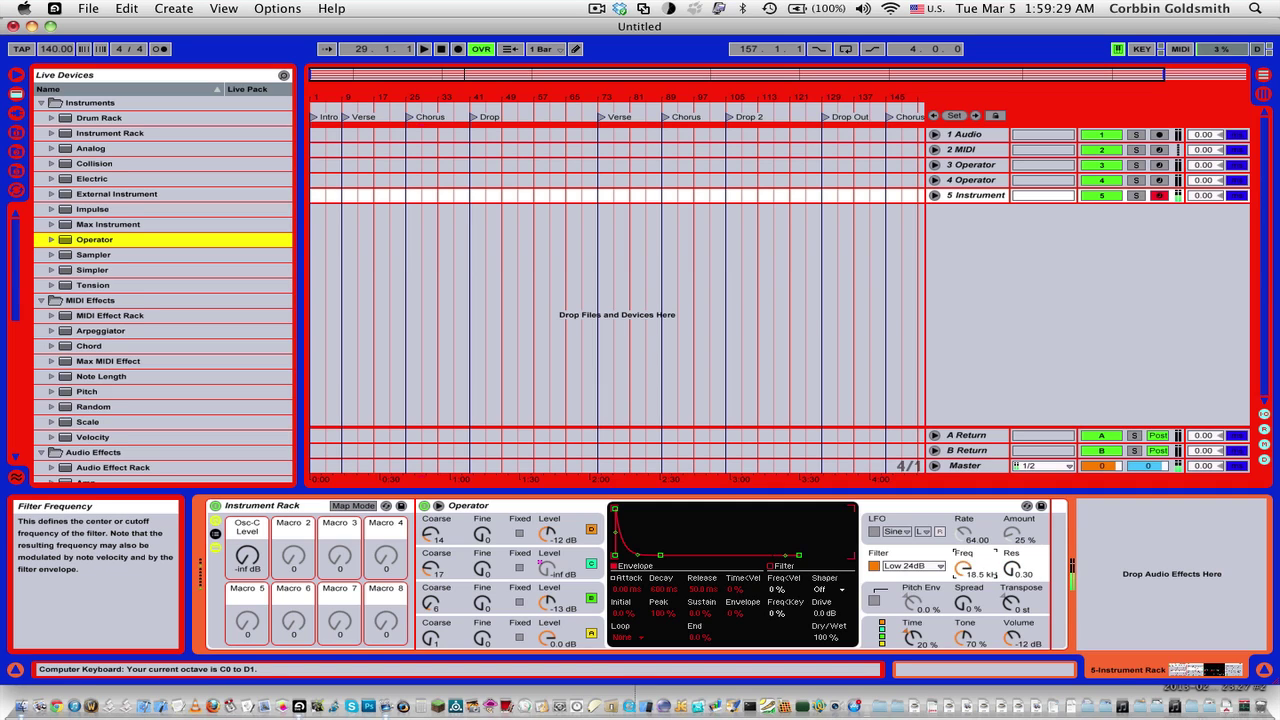
pyautogui.rightClick(964, 569)
pyautogui.click(983, 474)
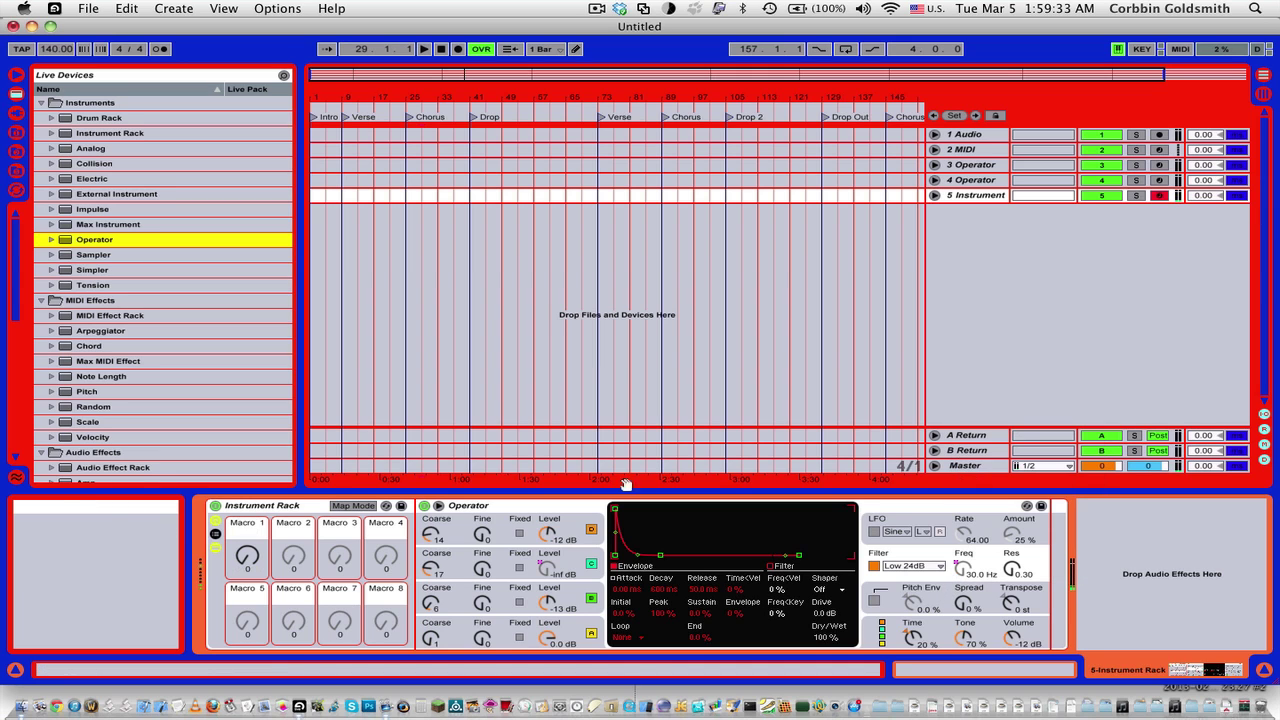
# - Set the Macro 1 mapping minimums to -18 dB for Osc-C Output Level and 1.06 kHz for Filter Frequency, and raise Macro 1 to 127
pyautogui.click(352, 505)
pyautogui.click(241, 556)
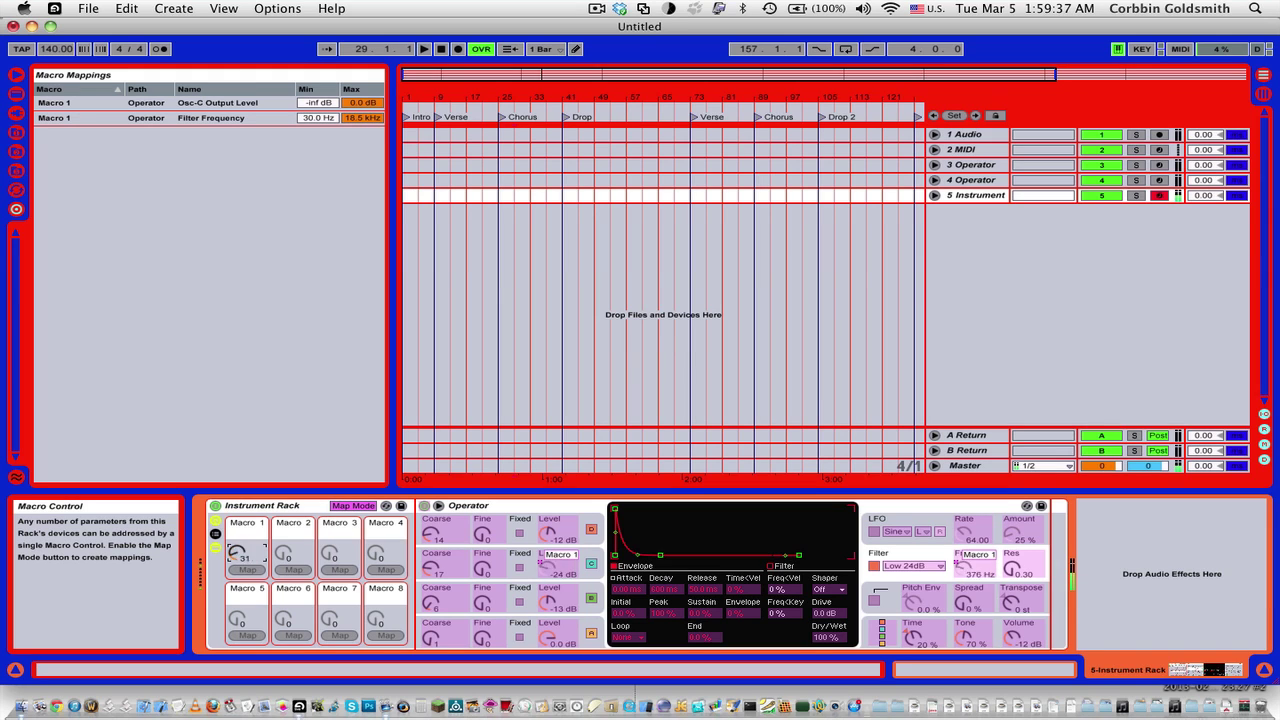
pyautogui.moveTo(241, 556); pyautogui.dragTo(241, 470)
pyautogui.moveTo(241, 556); pyautogui.dragTo(241, 642)
pyautogui.moveTo(303, 114)
pyautogui.mouseDown()
pyautogui.moveTo(318, 95)
pyautogui.moveTo(308, 112)
pyautogui.moveTo(308, 100)
pyautogui.mouseUp()
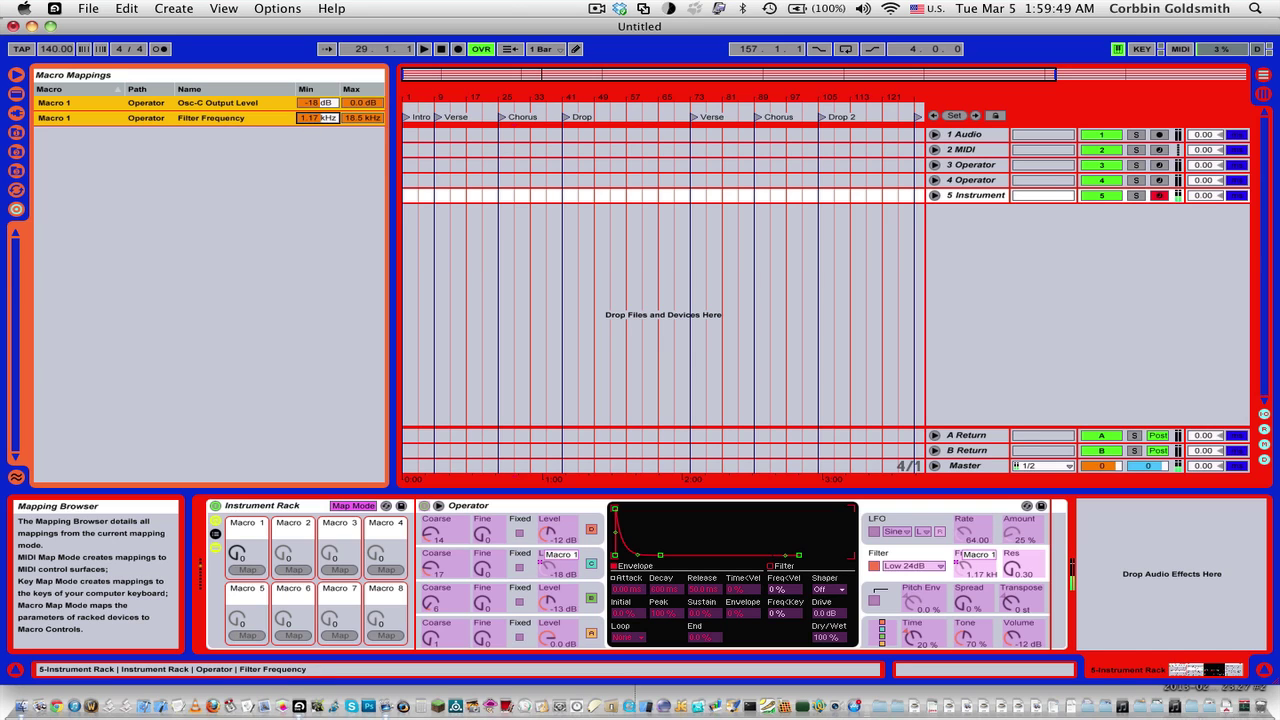
pyautogui.moveTo(237, 553); pyautogui.dragTo(237, 505)
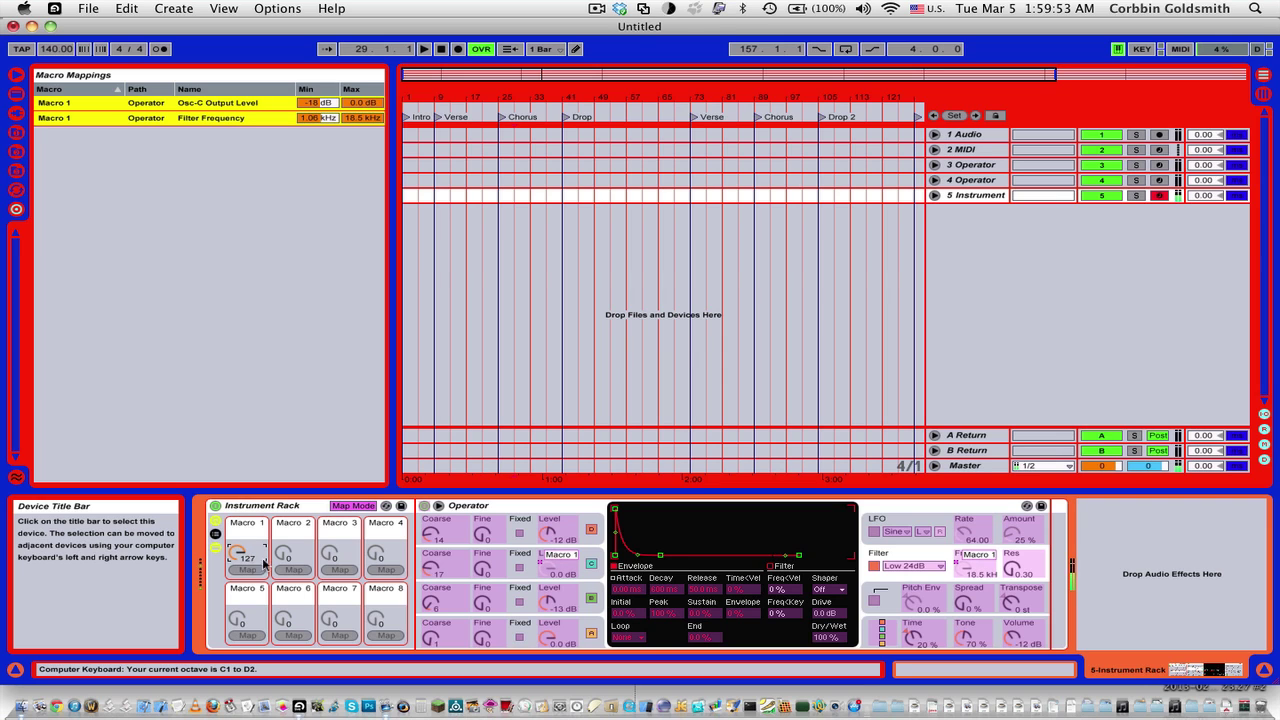
pyautogui.click(353, 505)
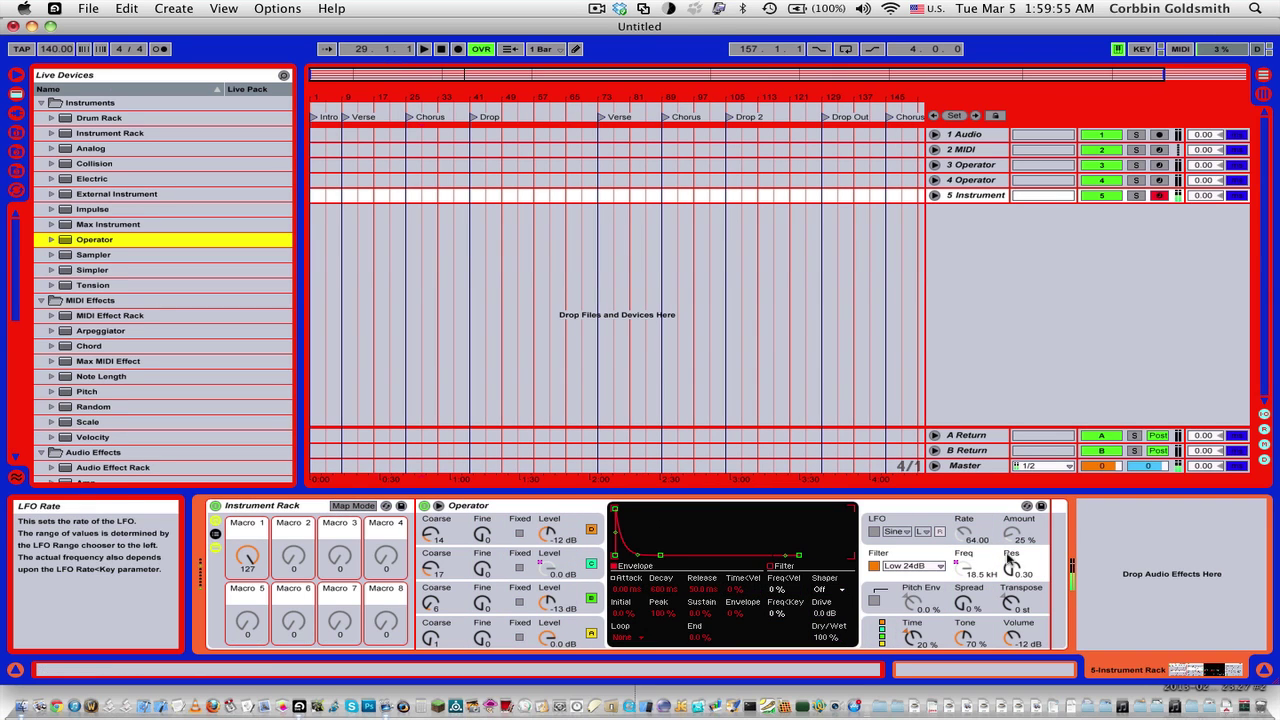
# - Raise the filter's Res to 1.06 while playing test notes with Macro 1 at 127
pyautogui.click(248, 556)
pyautogui.press('z')
pyautogui.moveTo(1012, 568); pyautogui.dragTo(1012, 545)
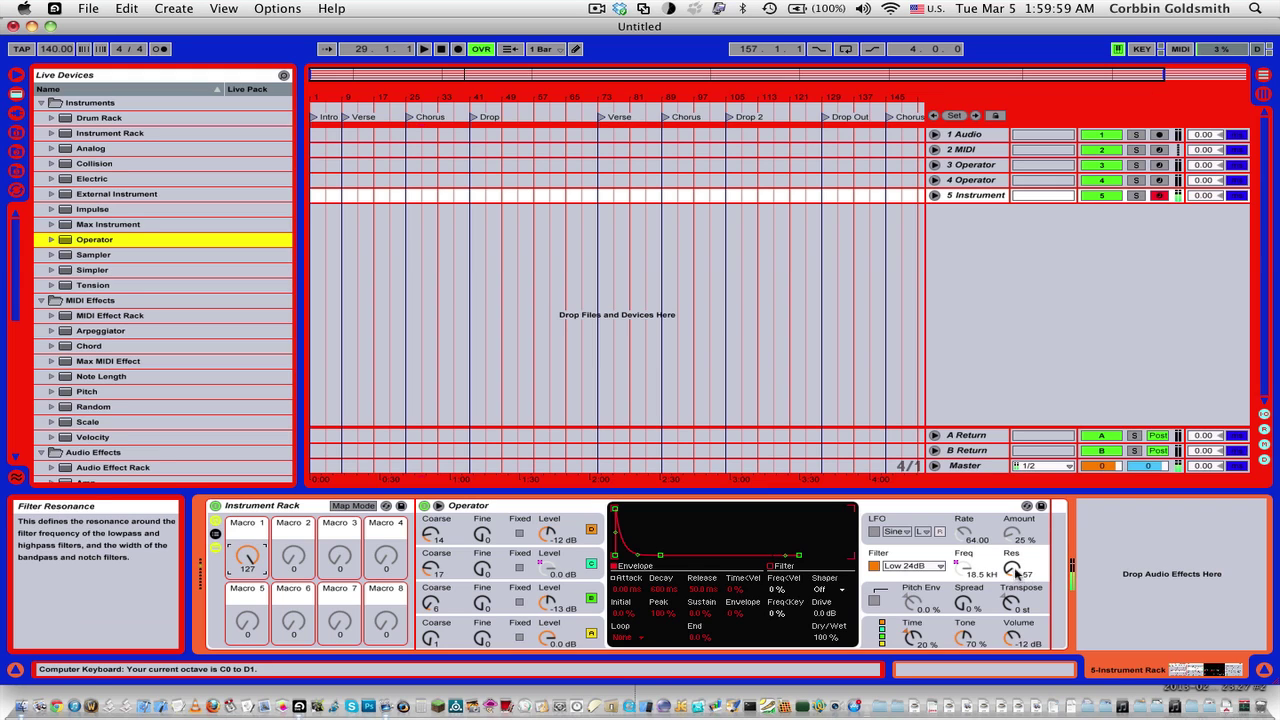
pyautogui.press('z')
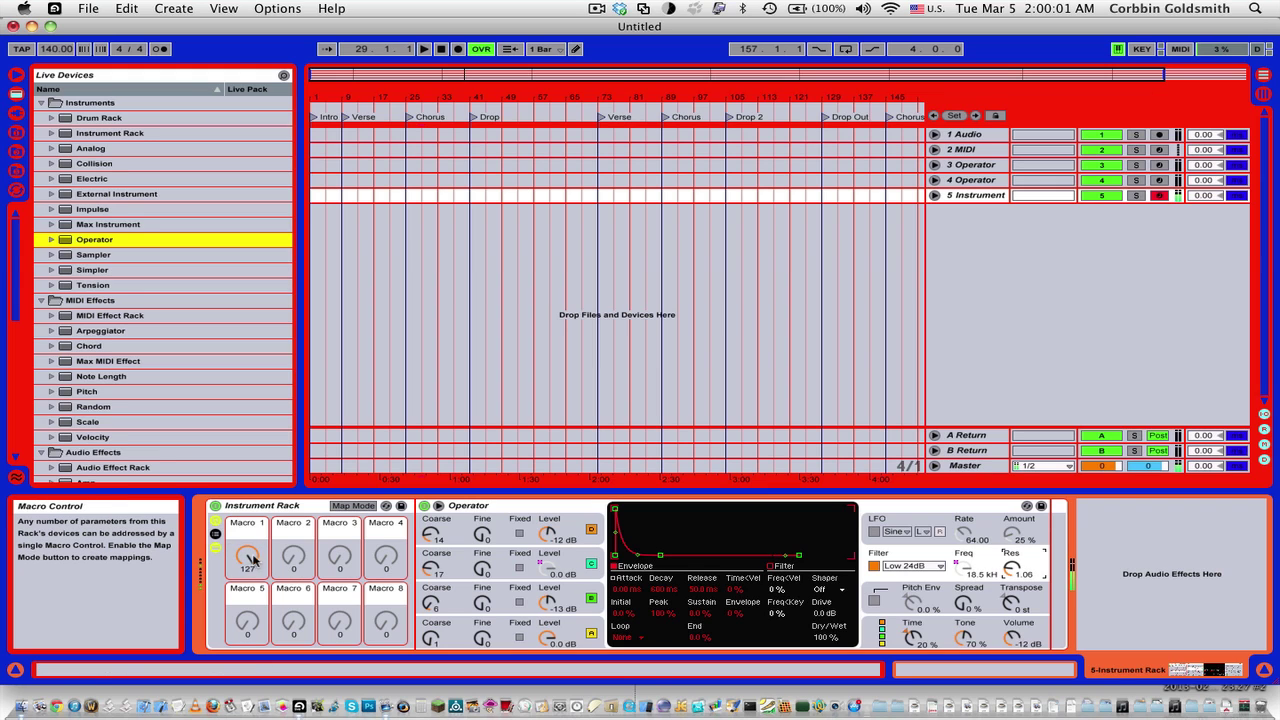
# - Raise the computer keyboard's octave and set the Macro 1 mapping of Osc-C Output Level to maximum -12 dB and minimum about -26 dB
pyautogui.moveTo(244, 551); pyautogui.dragTo(244, 551)
pyautogui.press('x')
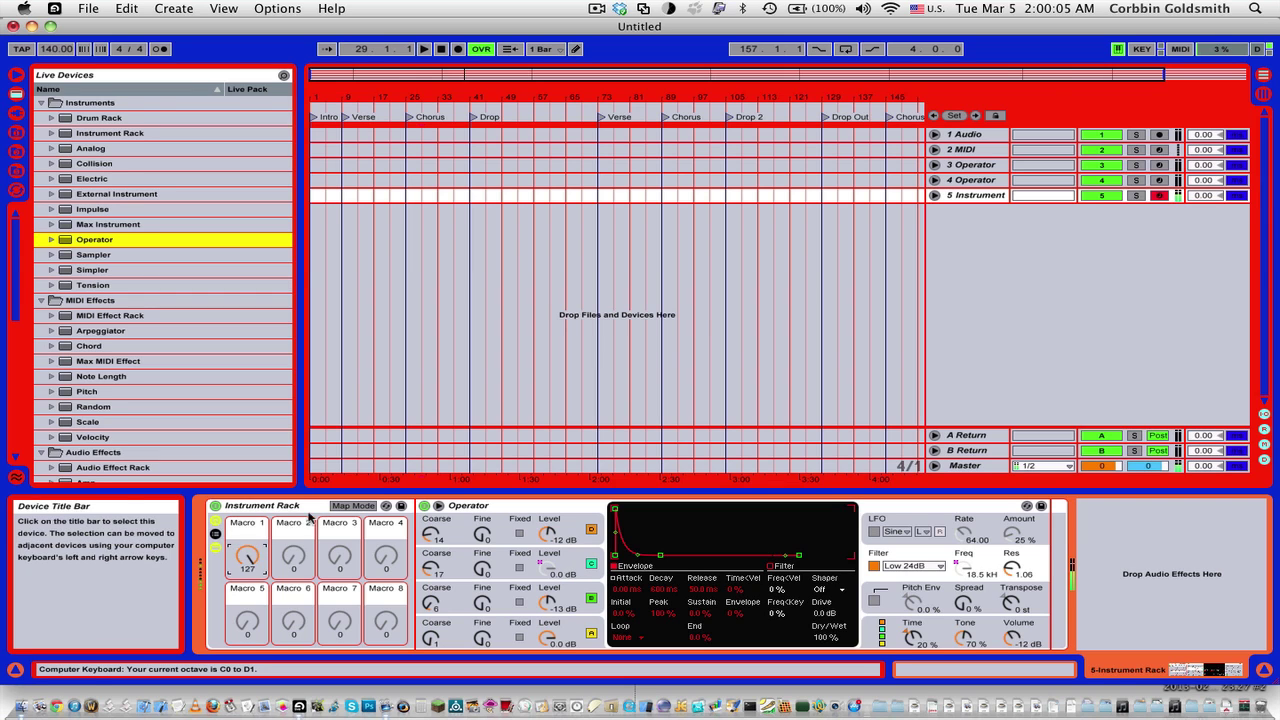
pyautogui.click(353, 505)
pyautogui.click(370, 118)
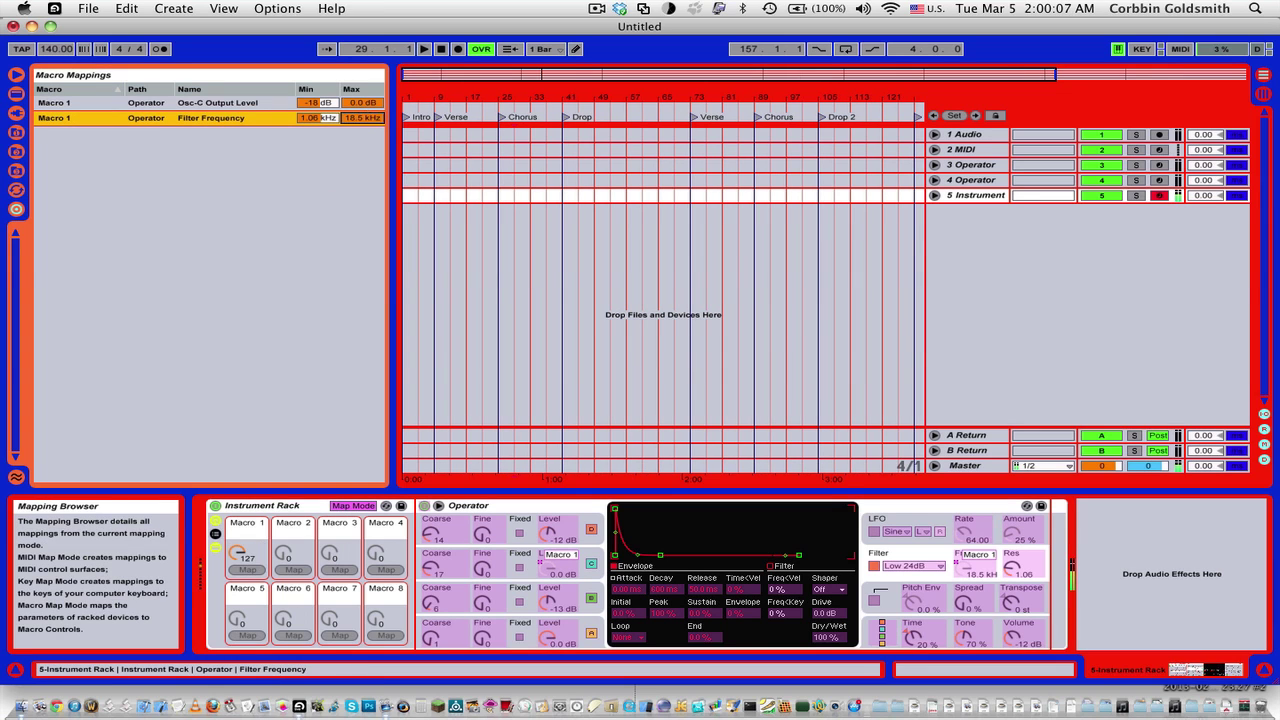
pyautogui.moveTo(362, 102); pyautogui.dragTo(362, 120)
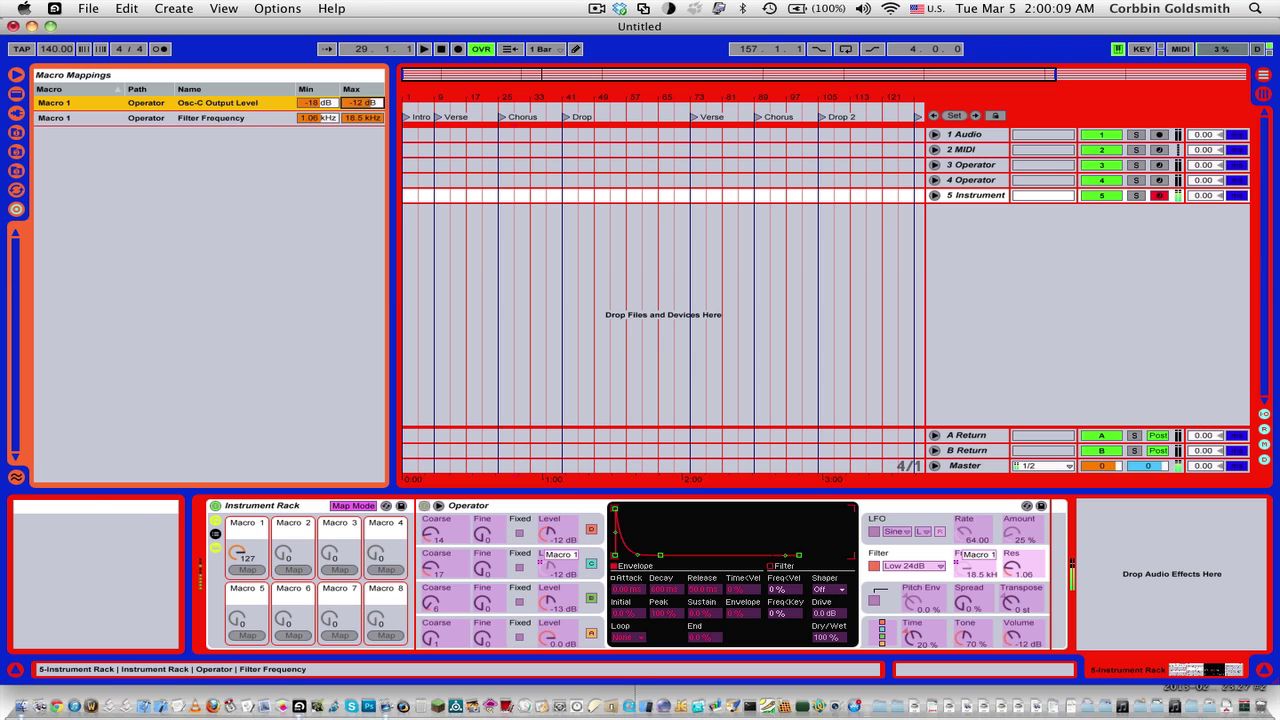
pyautogui.click(318, 102)
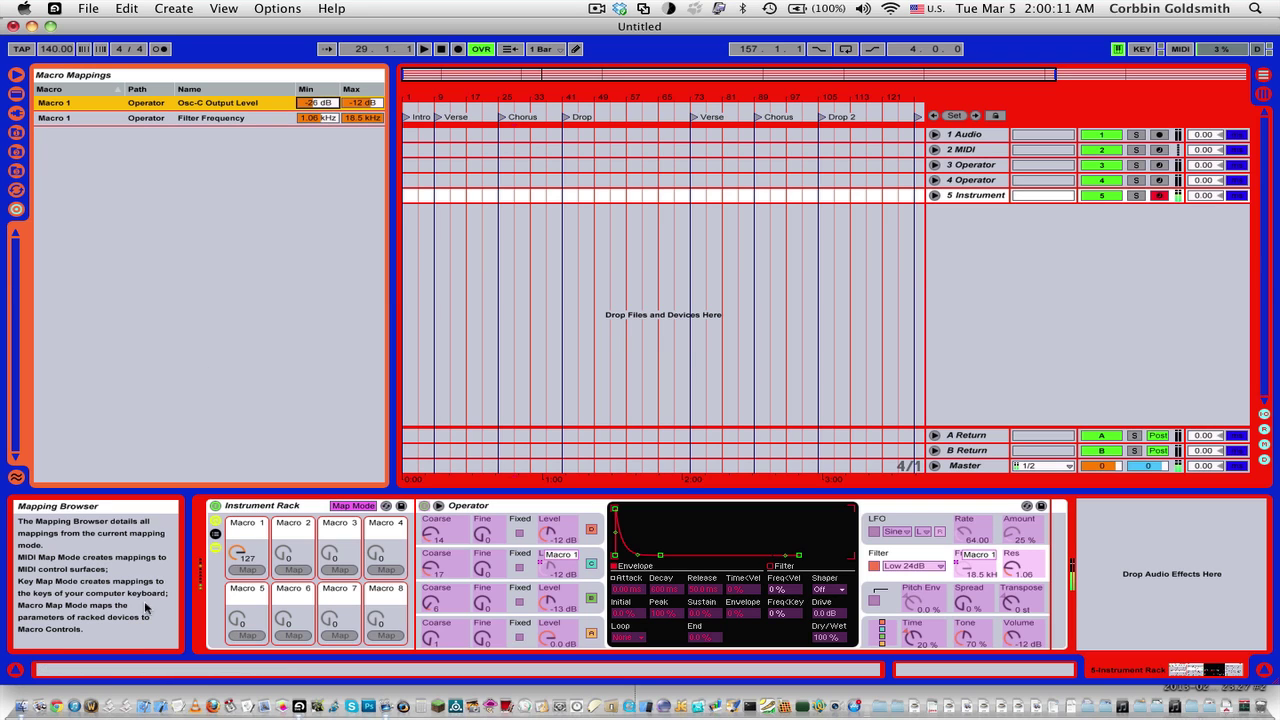
# - Audition the Macro 1 range by sweeping it down to 0 and back up to 127 while playing notes
pyautogui.moveTo(237, 552); pyautogui.dragTo(237, 608)
pyautogui.moveTo(237, 553); pyautogui.dragTo(237, 425)
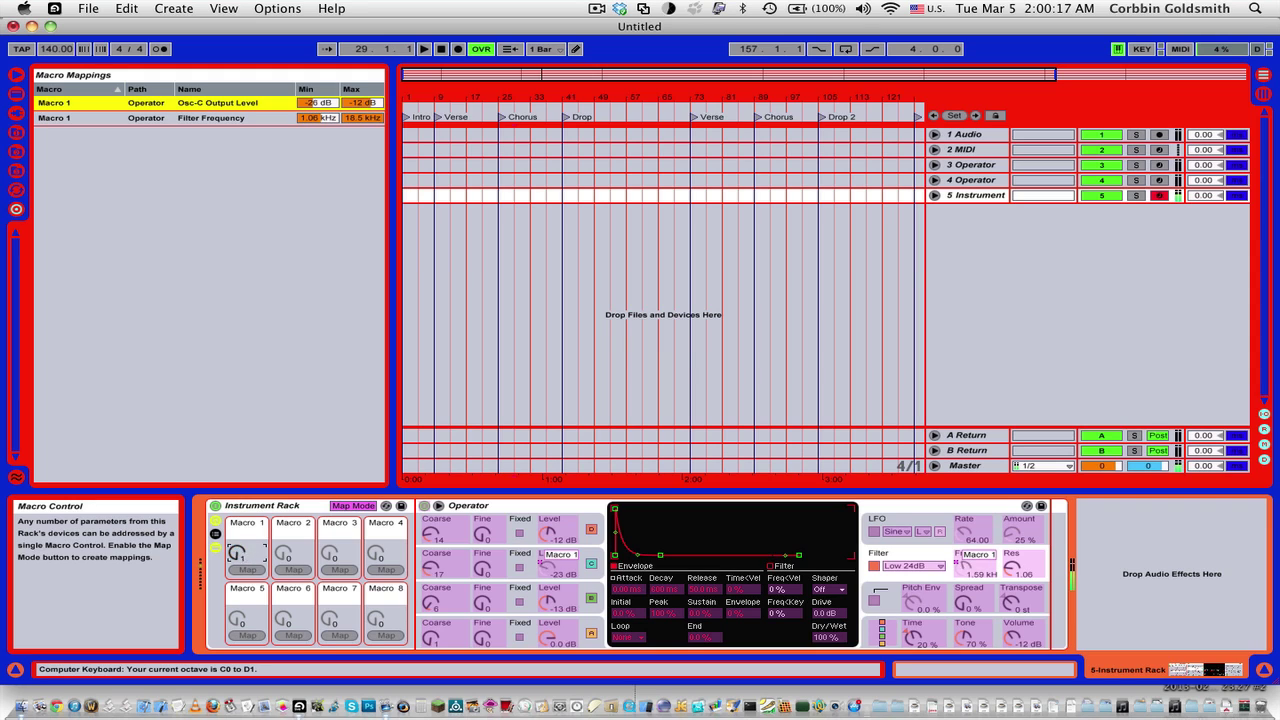
pyautogui.moveTo(237, 553); pyautogui.dragTo(237, 434)
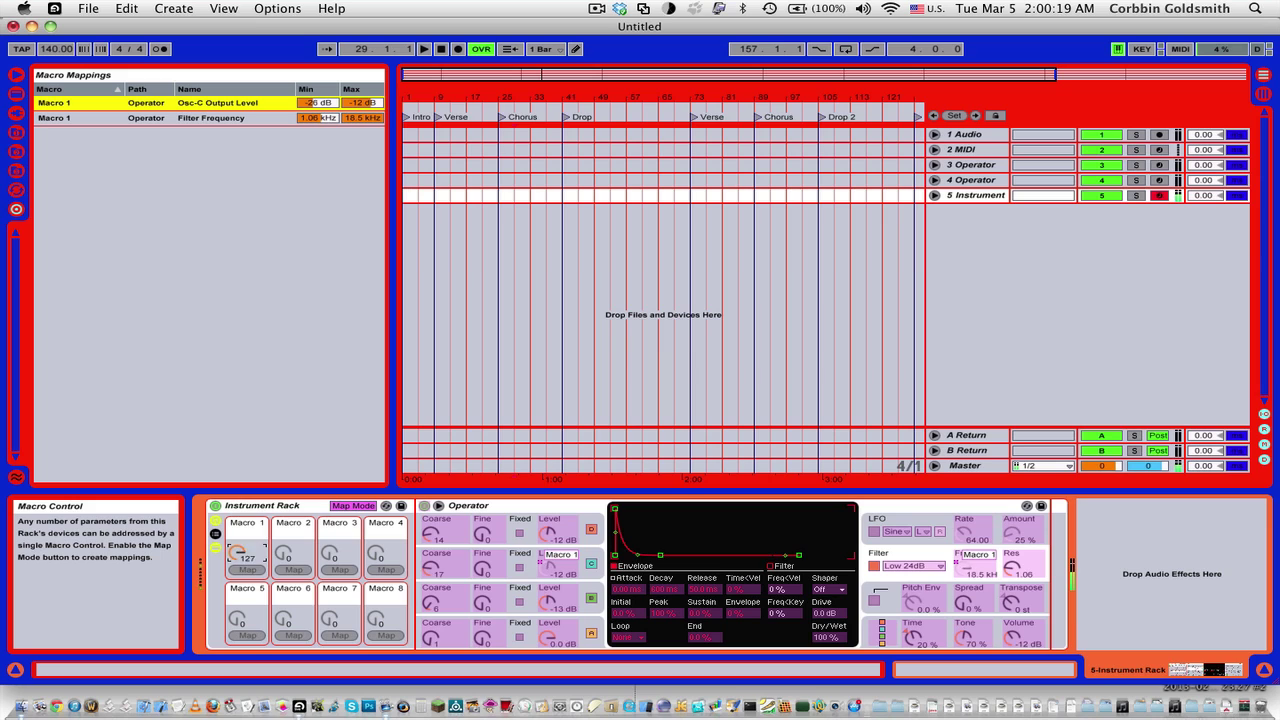
pyautogui.moveTo(237, 553); pyautogui.dragTo(237, 520)
# - Set the Macro 1 mapping minimums to -12 dB for Osc-C Output Level and 302 Hz for Filter Frequency
pyautogui.moveTo(318, 103); pyautogui.dragTo(318, 97)
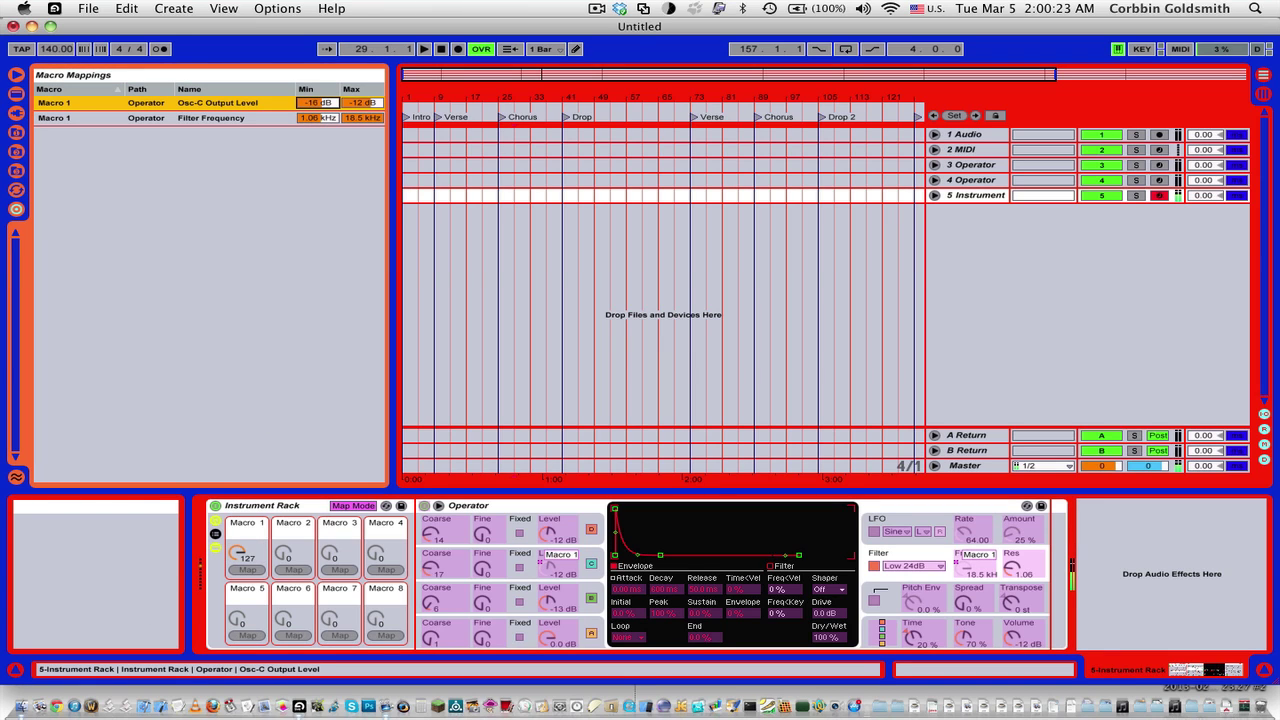
pyautogui.moveTo(318, 103); pyautogui.dragTo(318, 100)
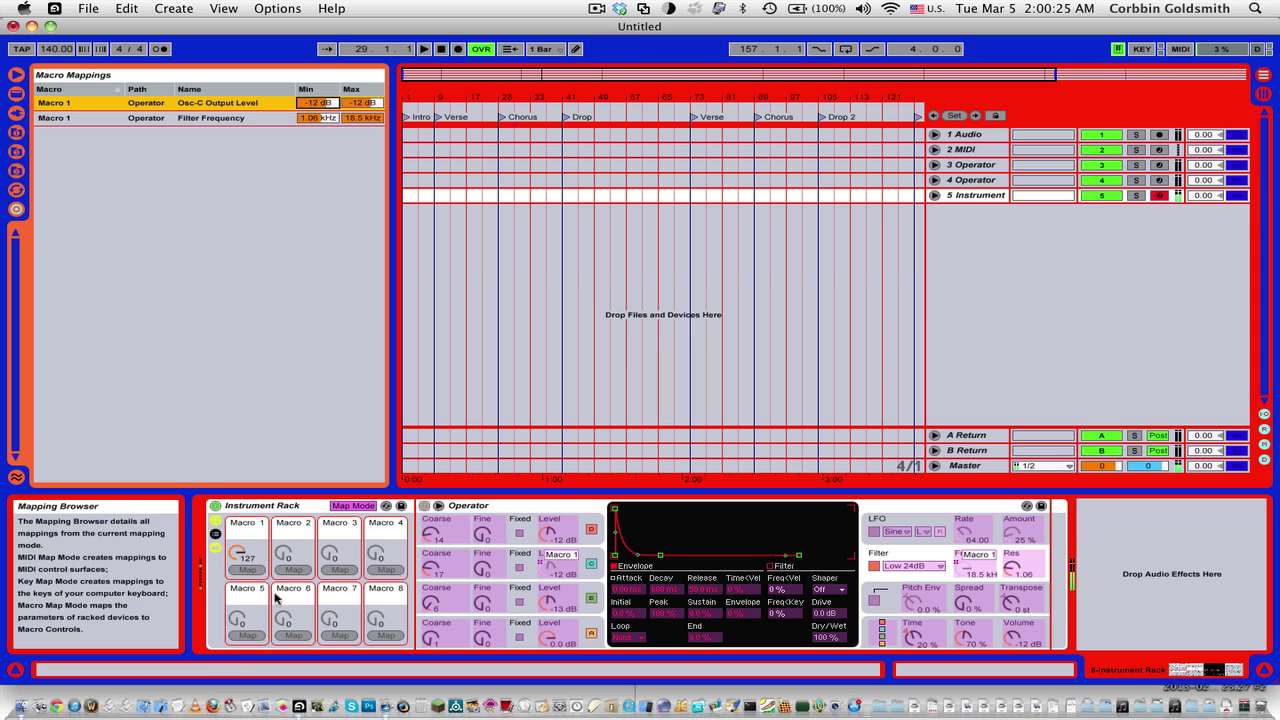
pyautogui.moveTo(320, 118); pyautogui.dragTo(320, 160)
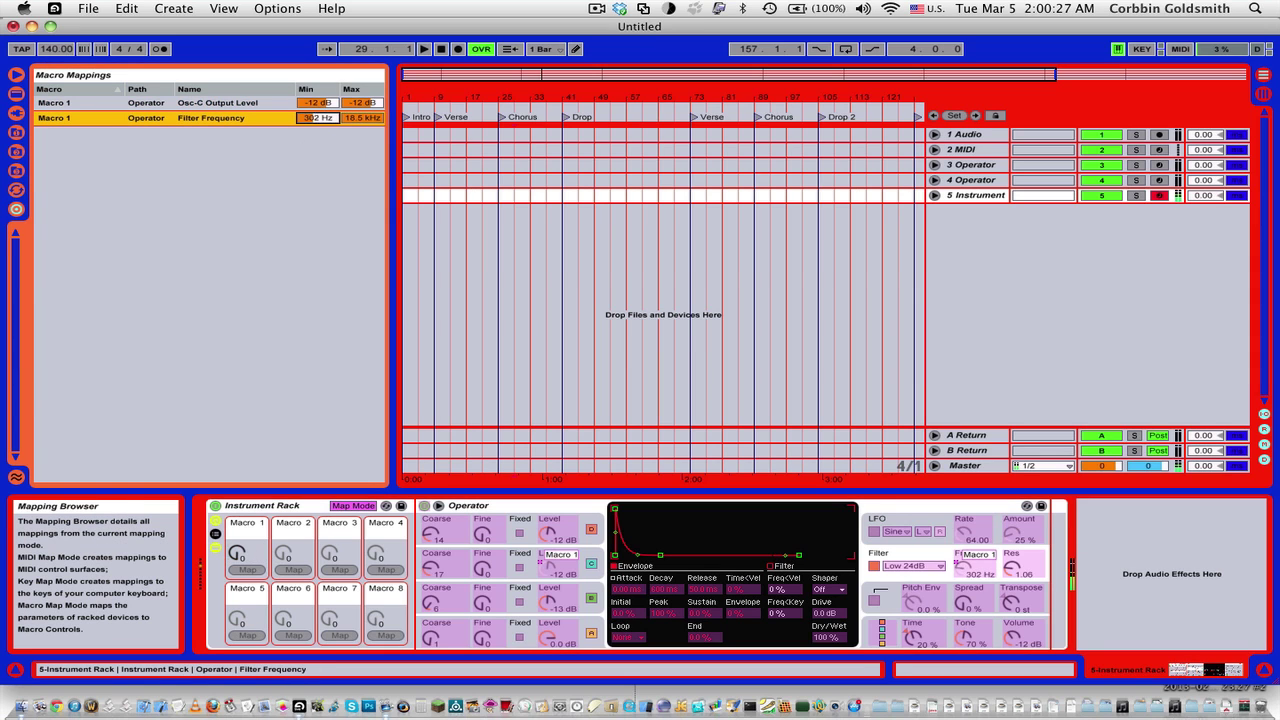
# - Play test notes while sweeping Macro 1 up and down with the new mapping range, leaving it at 127
pyautogui.press('Down')
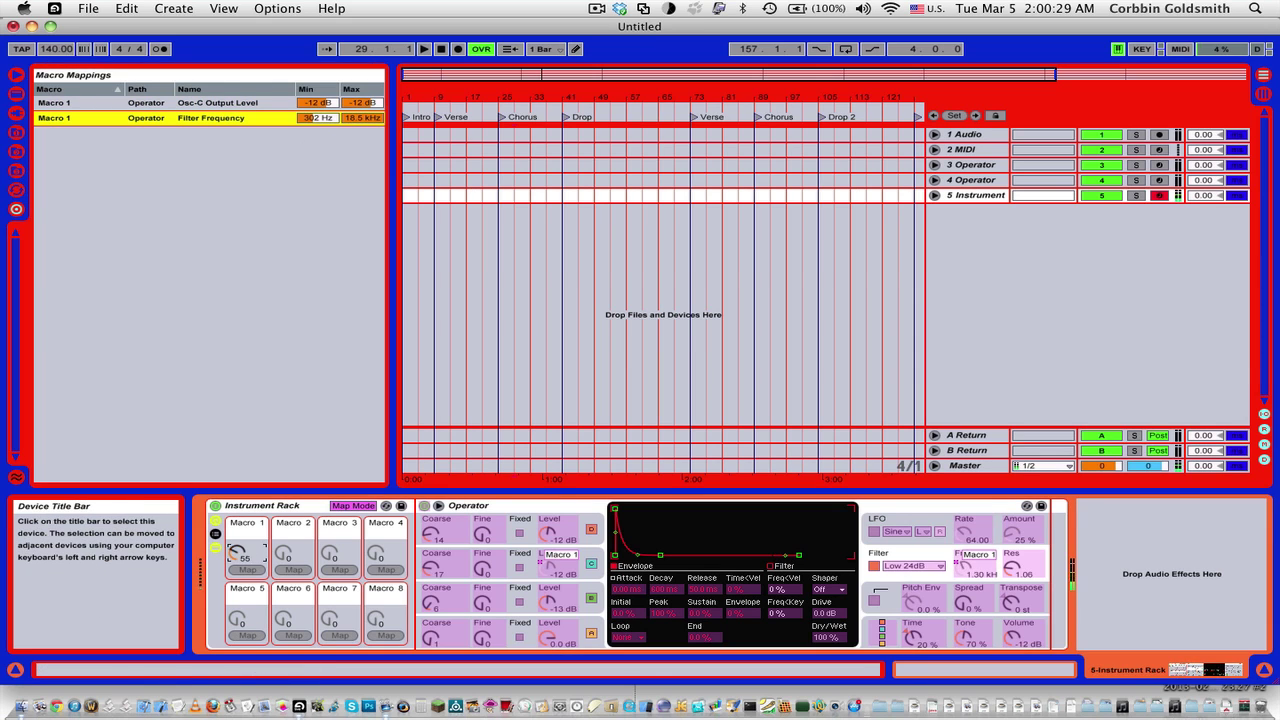
pyautogui.write('96')
pyautogui.press('Return')
pyautogui.write('82')
pyautogui.press('Return')
pyautogui.moveTo(243, 552); pyautogui.dragTo(243, 480)
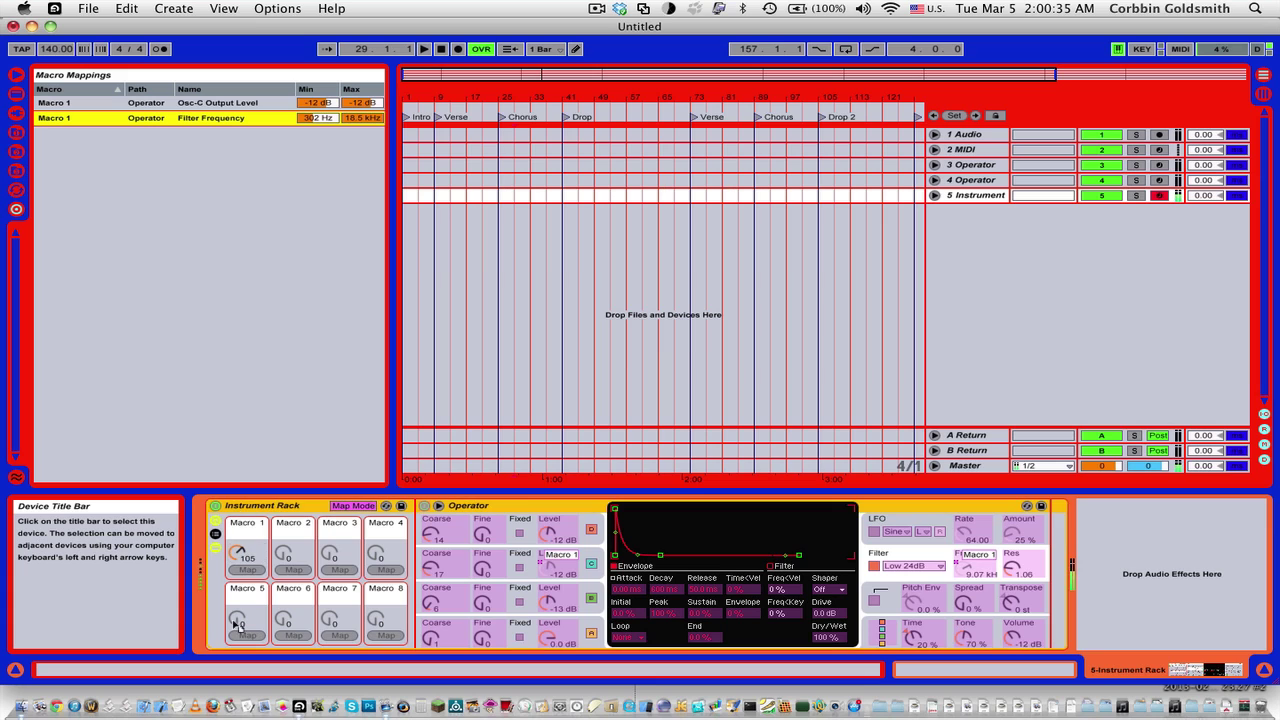
pyautogui.moveTo(243, 552); pyautogui.dragTo(251, 580)
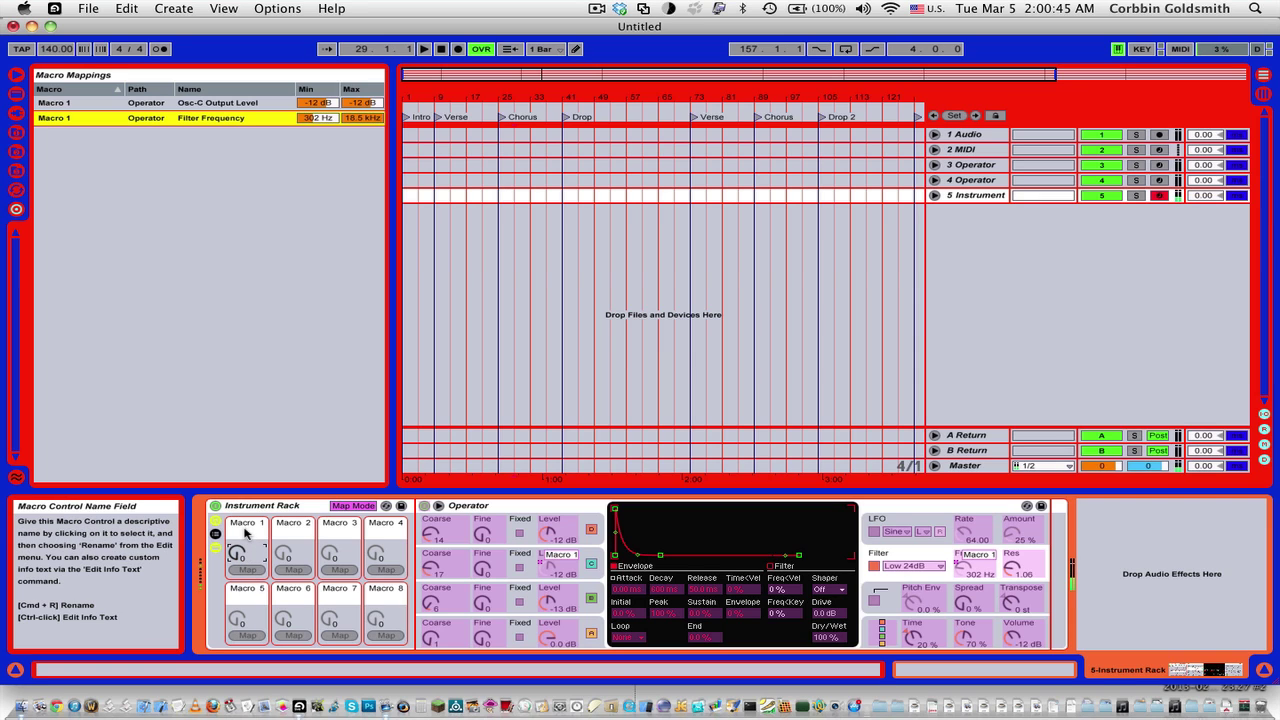
pyautogui.moveTo(240, 552); pyautogui.dragTo(240, 500)
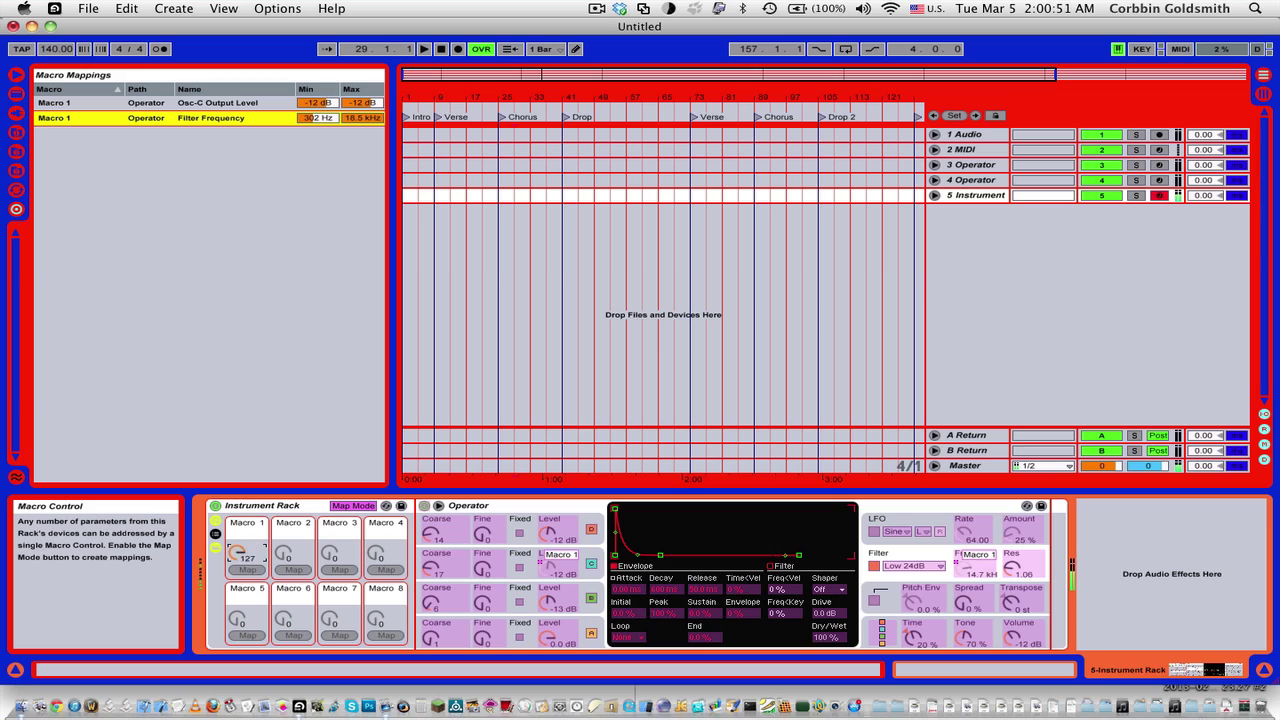